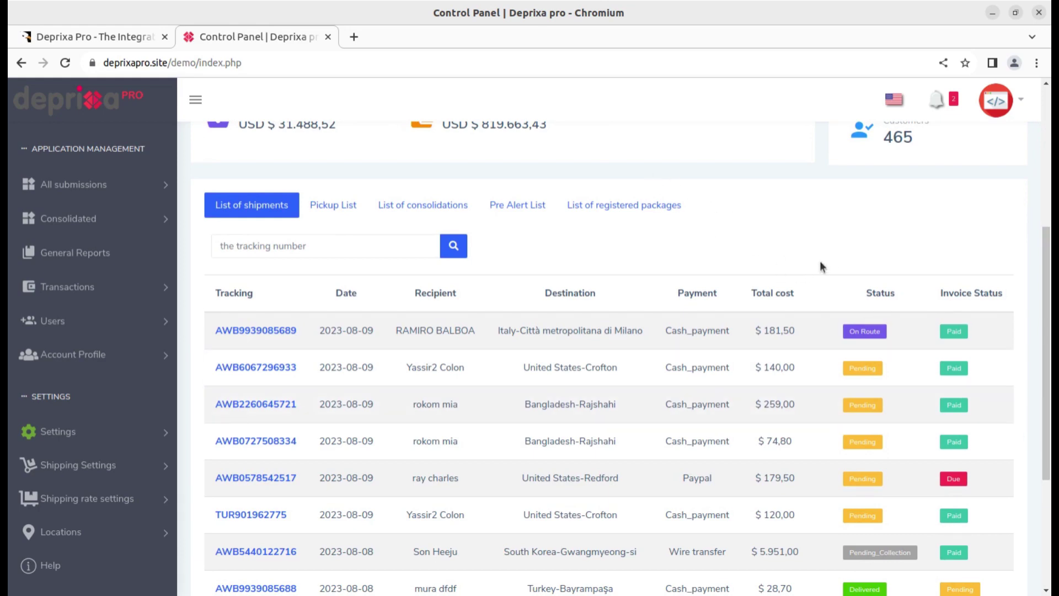
# - Examine the Control Panel's summary figures, the shipment list and the available management and settings sections
pyautogui.scroll(5, 821, 267)
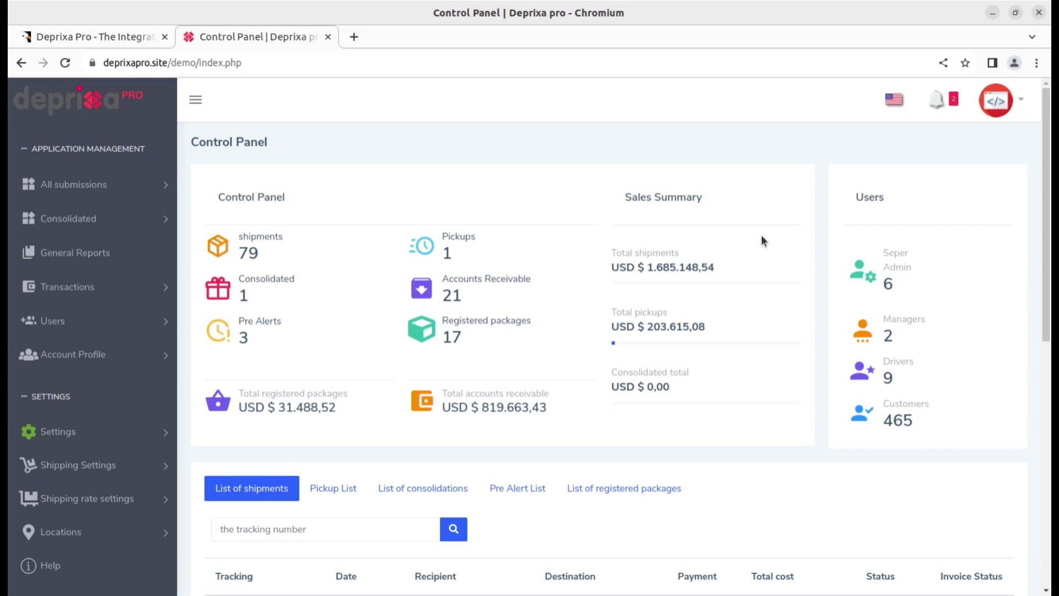
pyautogui.click(110, 435)
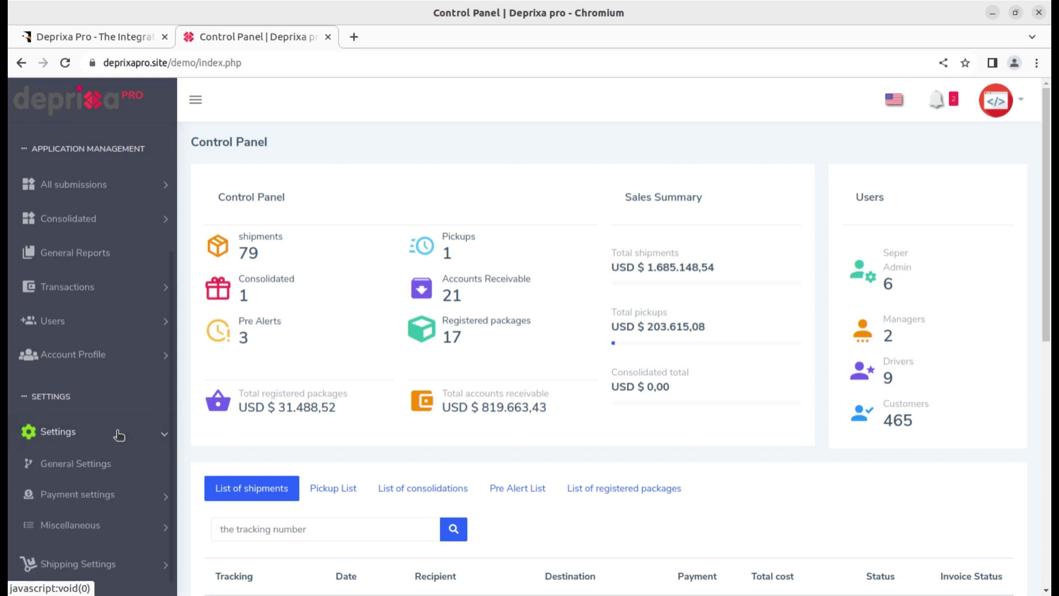
pyautogui.scroll(3, 158, 274)
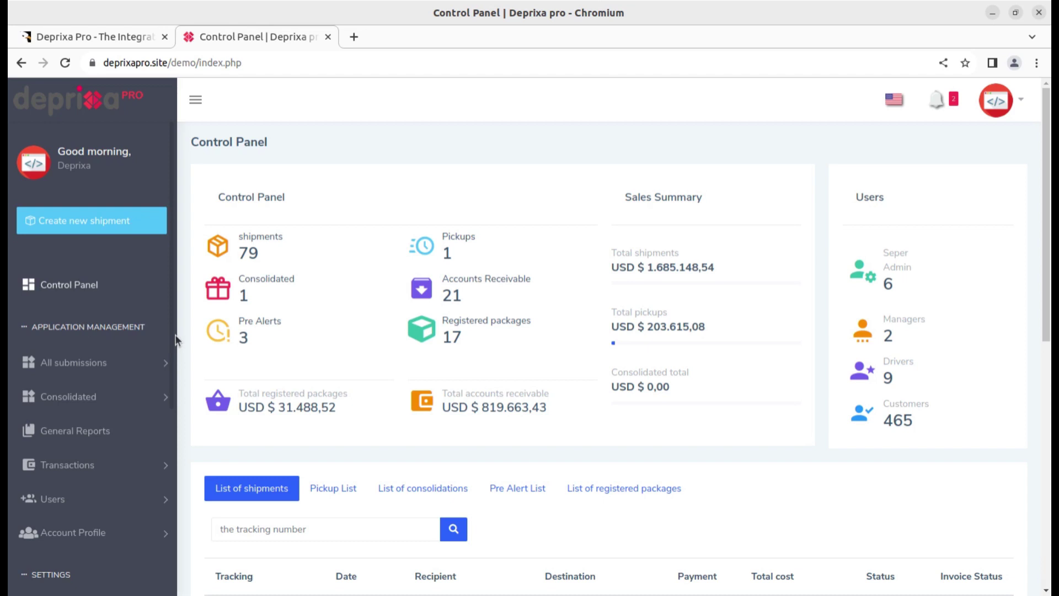
pyautogui.click(71, 292)
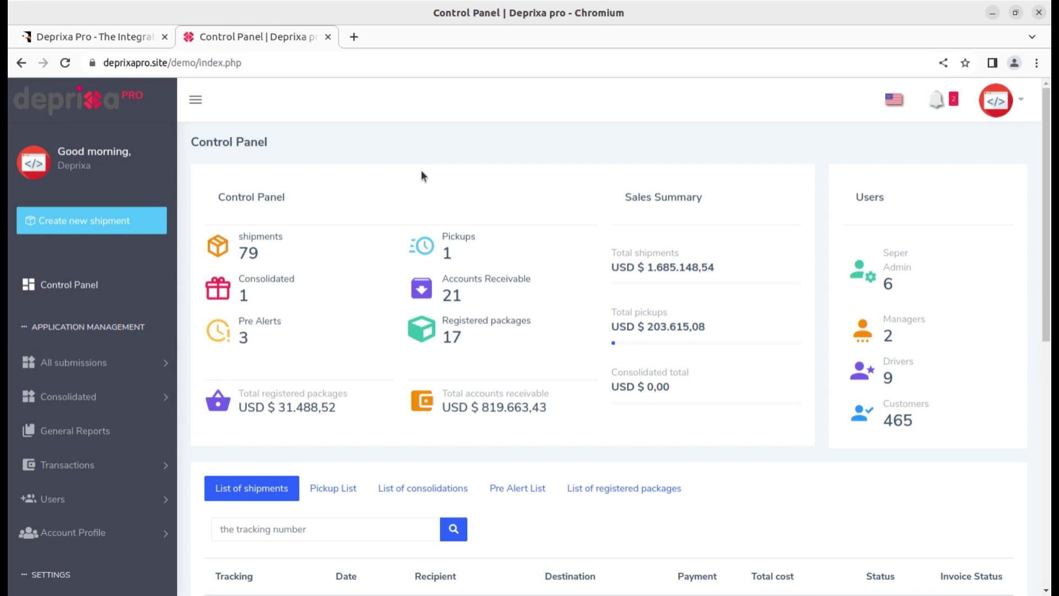
pyautogui.scroll(-3, 389, 204)
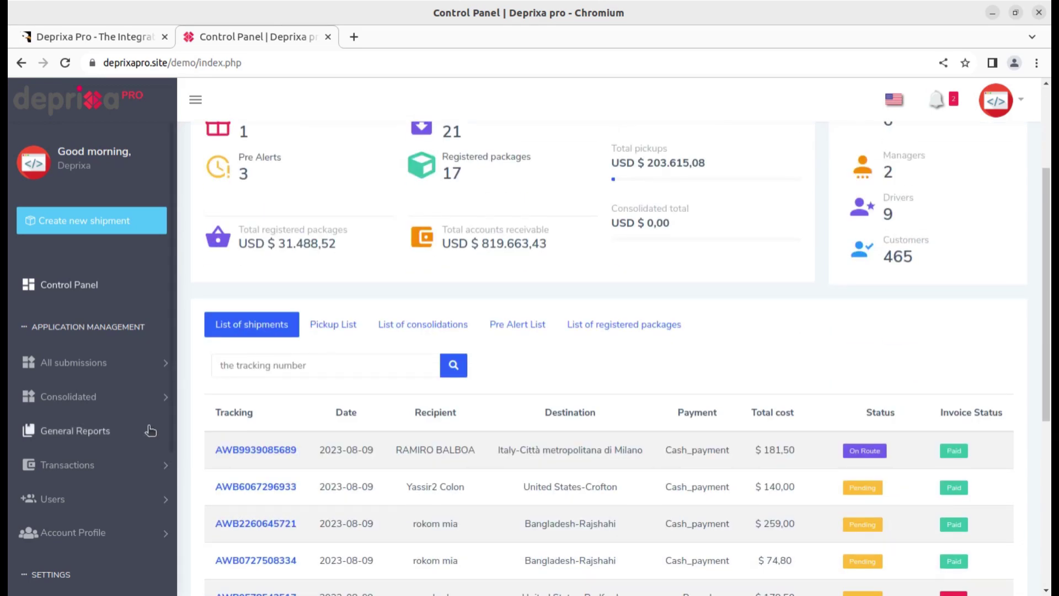
pyautogui.scroll(-3, 158, 434)
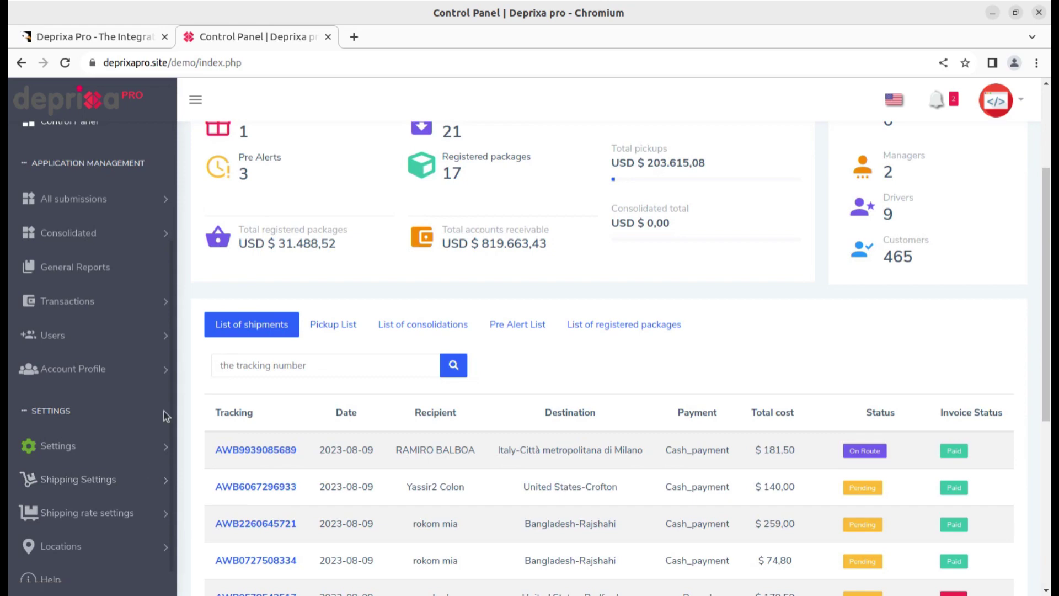
pyautogui.scroll(-6, 364, 391)
pyautogui.scroll(7, 403, 391)
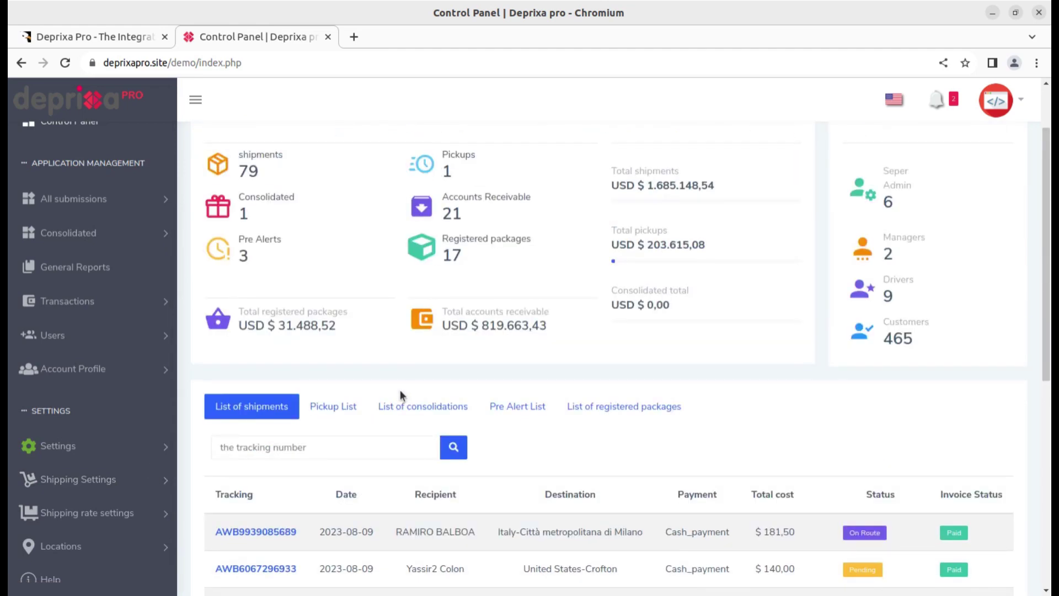
pyautogui.scroll(2, 407, 321)
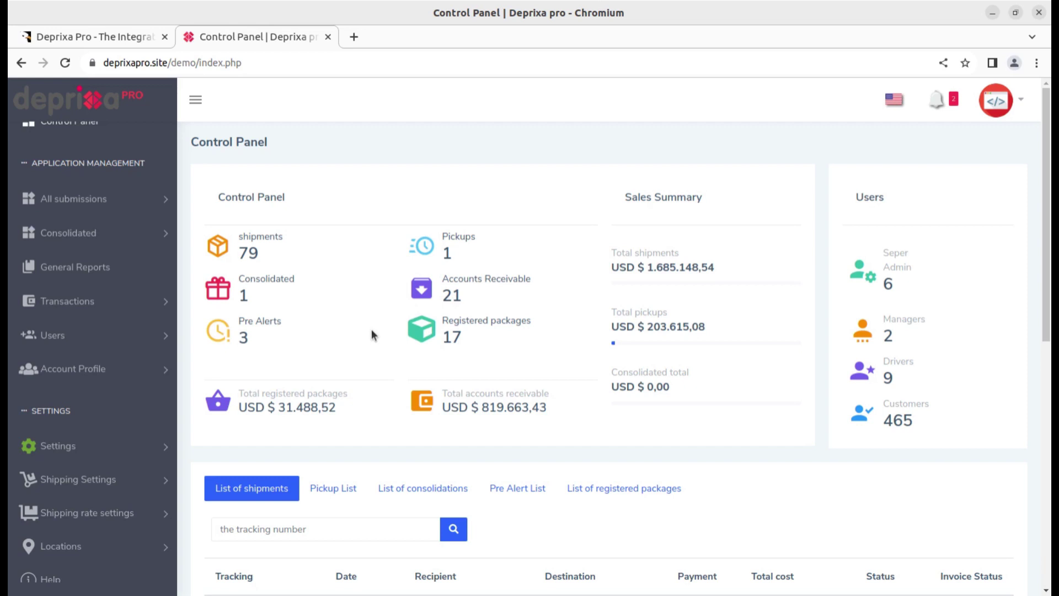
pyautogui.scroll(-5, 372, 334)
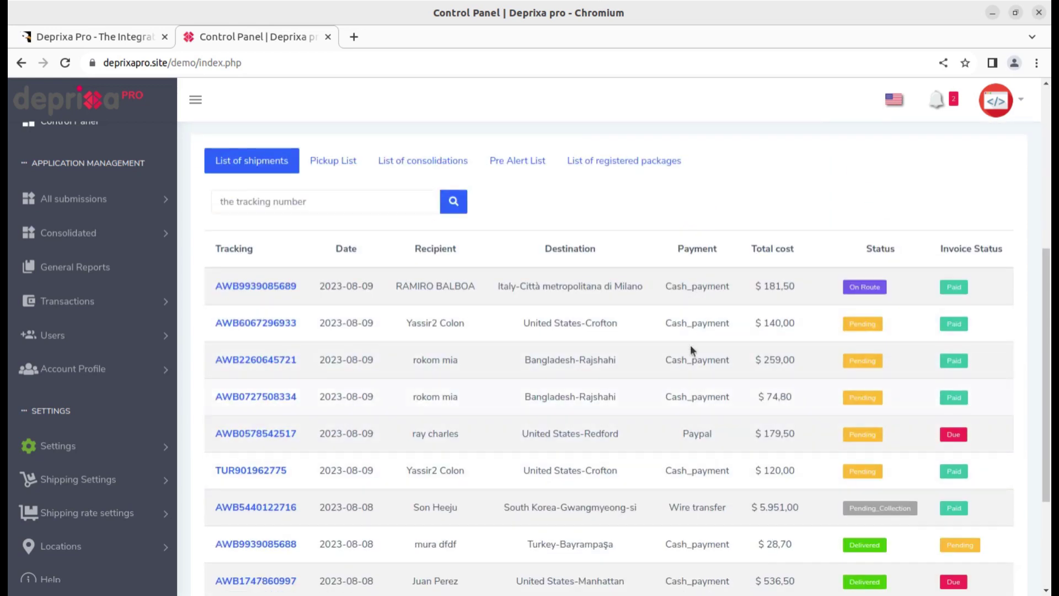
# - Open the first shipment in the list and review its invoice, tracking history, shipping details, sender and recipient
pyautogui.click(264, 289)
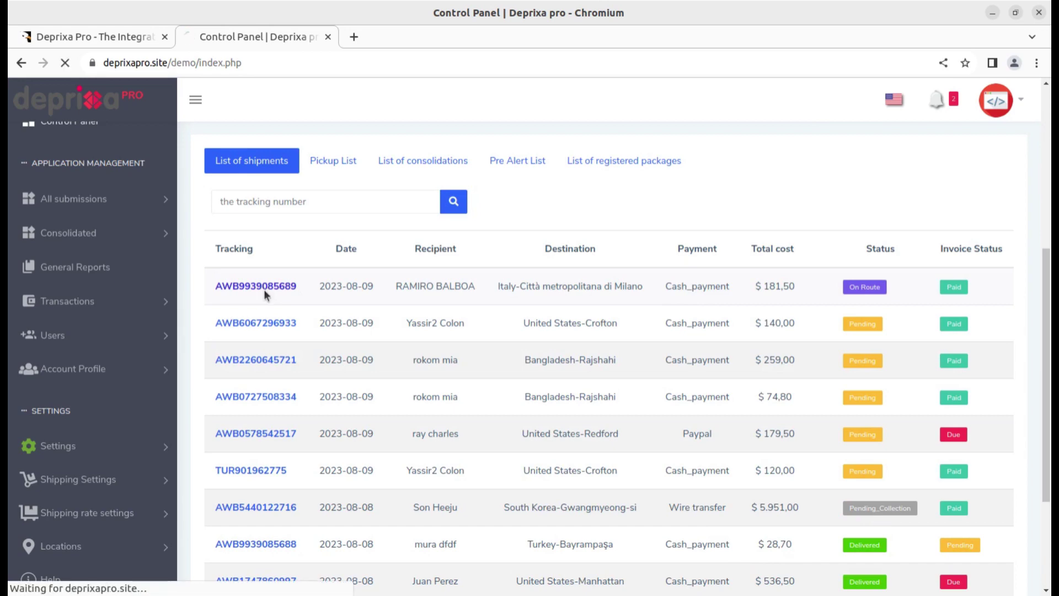
pyautogui.scroll(-3, 347, 337)
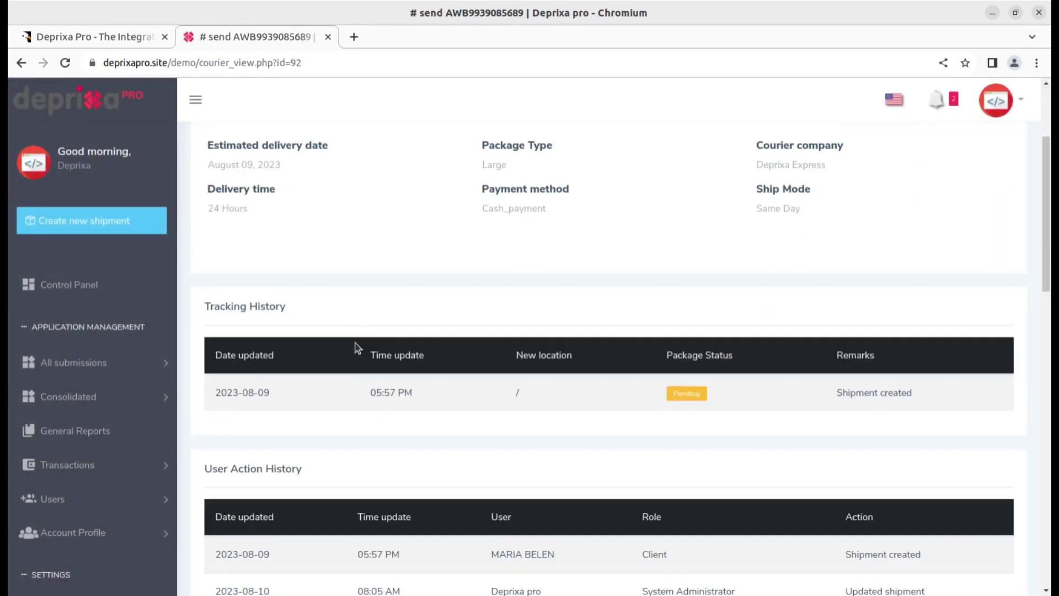
pyautogui.scroll(3, 355, 347)
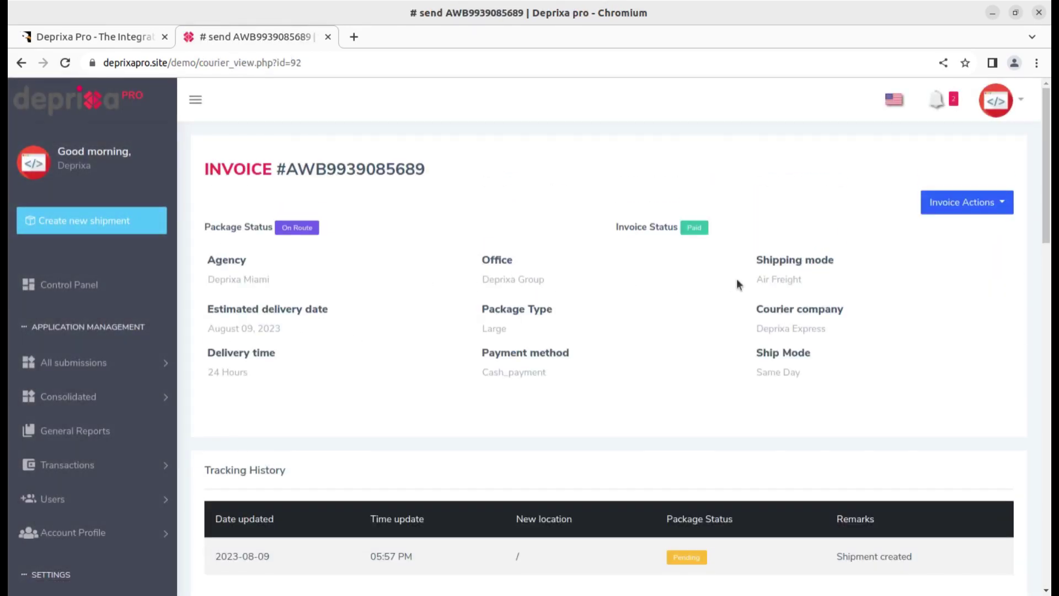
pyautogui.scroll(-8, 626, 279)
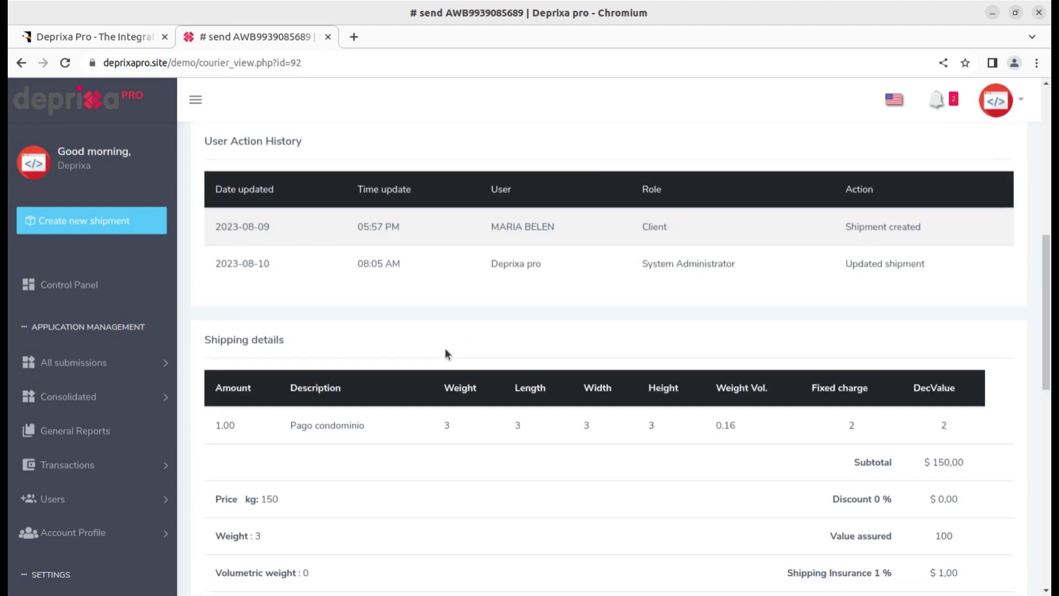
pyautogui.scroll(-3, 447, 353)
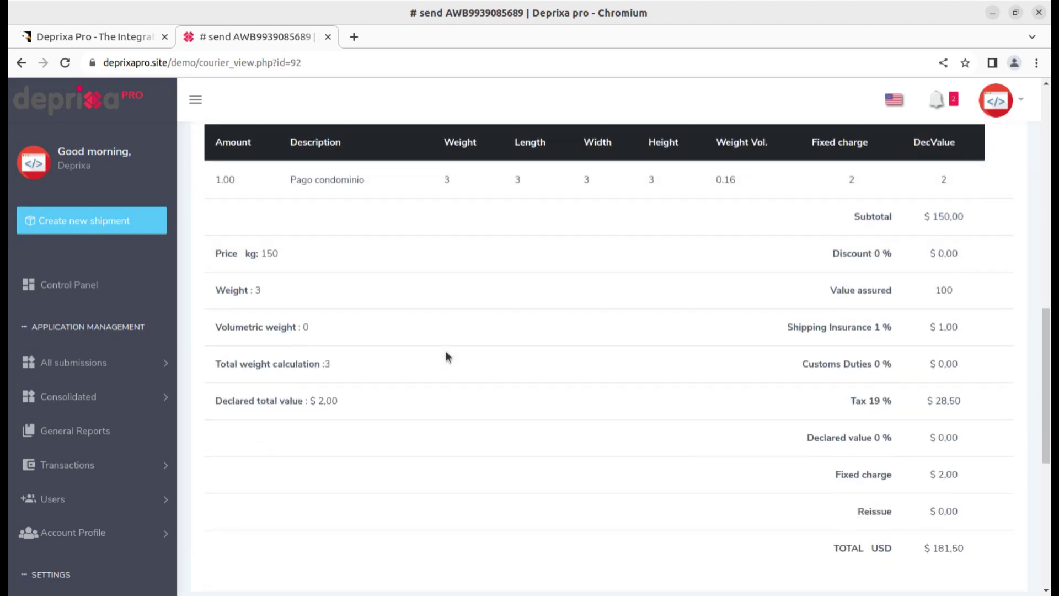
pyautogui.scroll(-5, 447, 354)
pyautogui.scroll(-2, 447, 354)
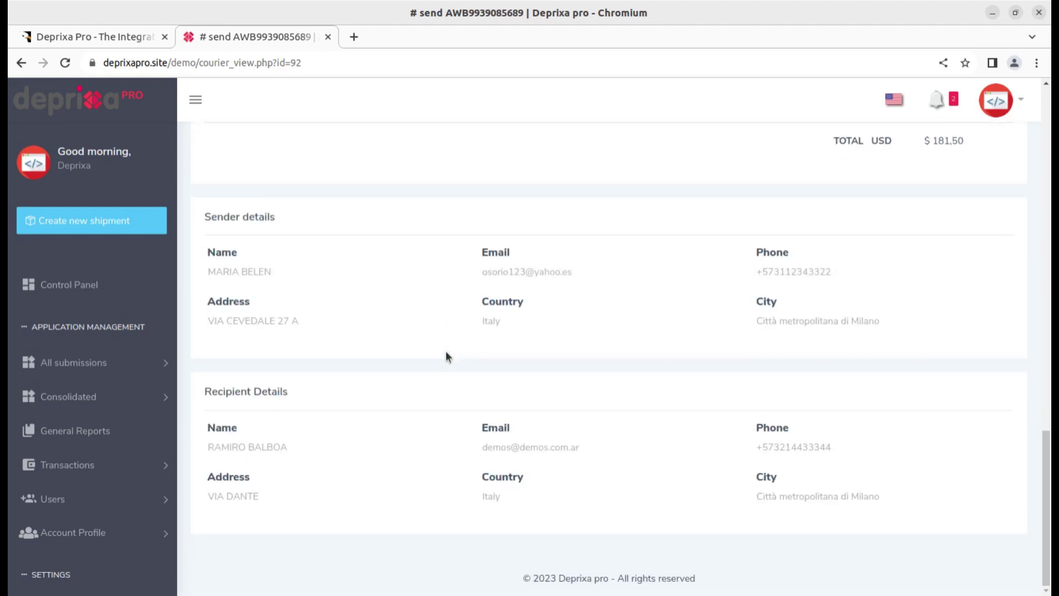
pyautogui.scroll(15, 609, 468)
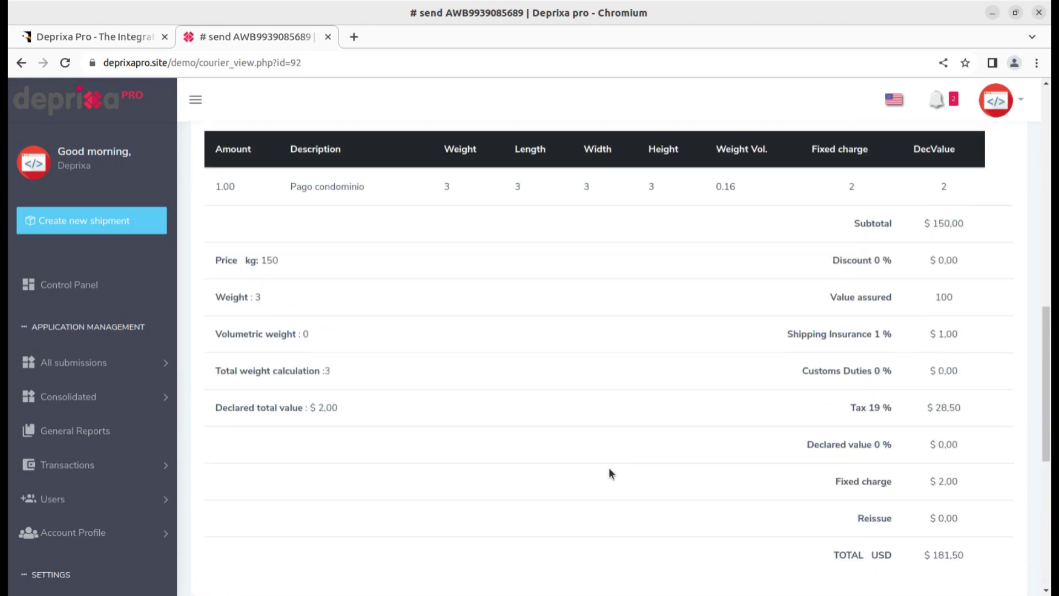
# - Return to the Control Panel and open the form for creating a new shipment
pyautogui.click(63, 286)
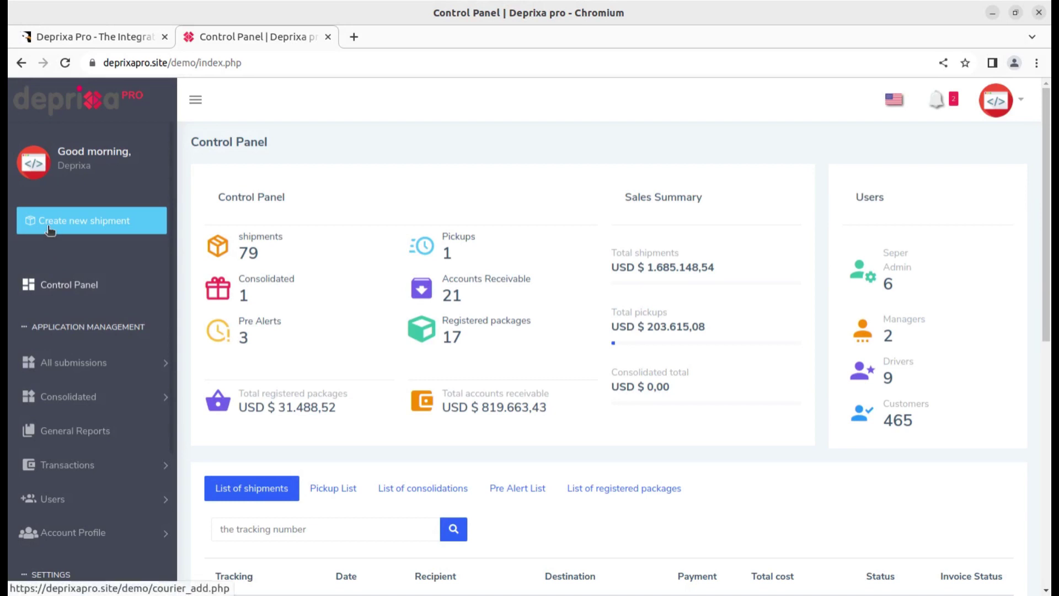
pyautogui.click(78, 226)
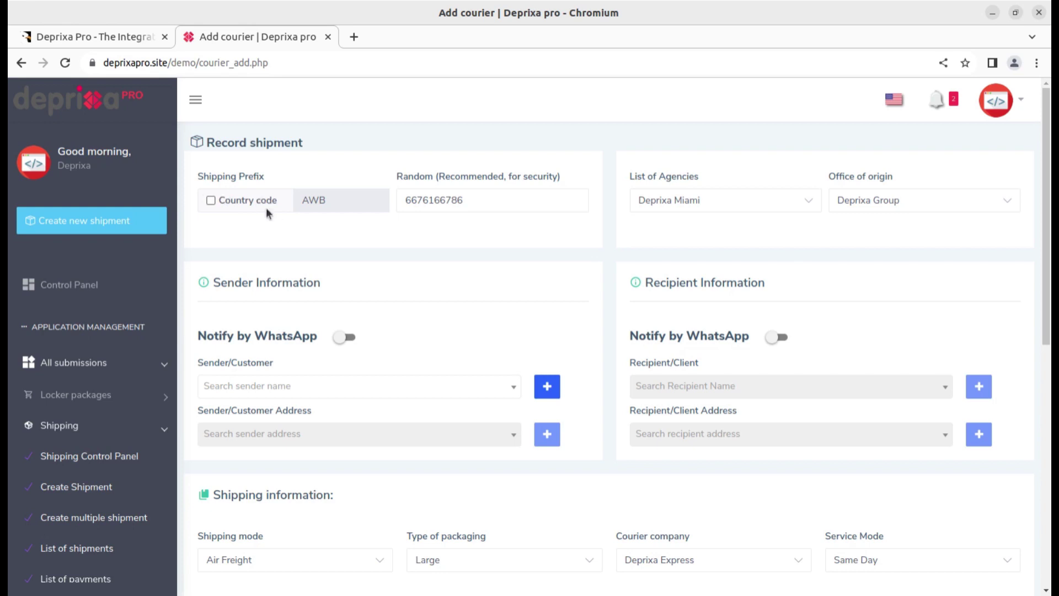
# - Look through the country code choices for the shipping prefix and turn the Country code option back off
pyautogui.click(210, 200)
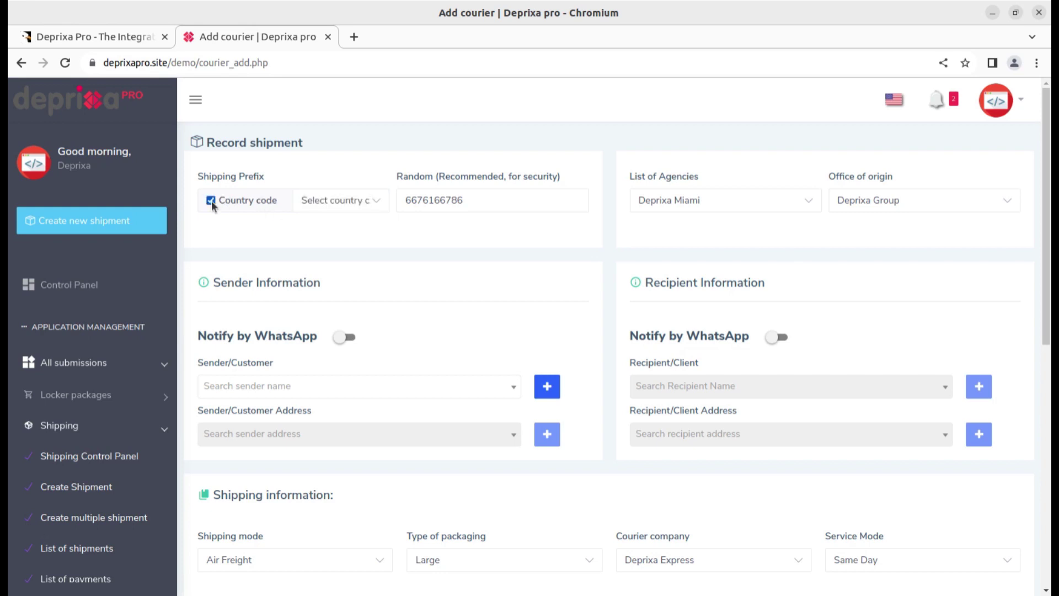
pyautogui.click(363, 203)
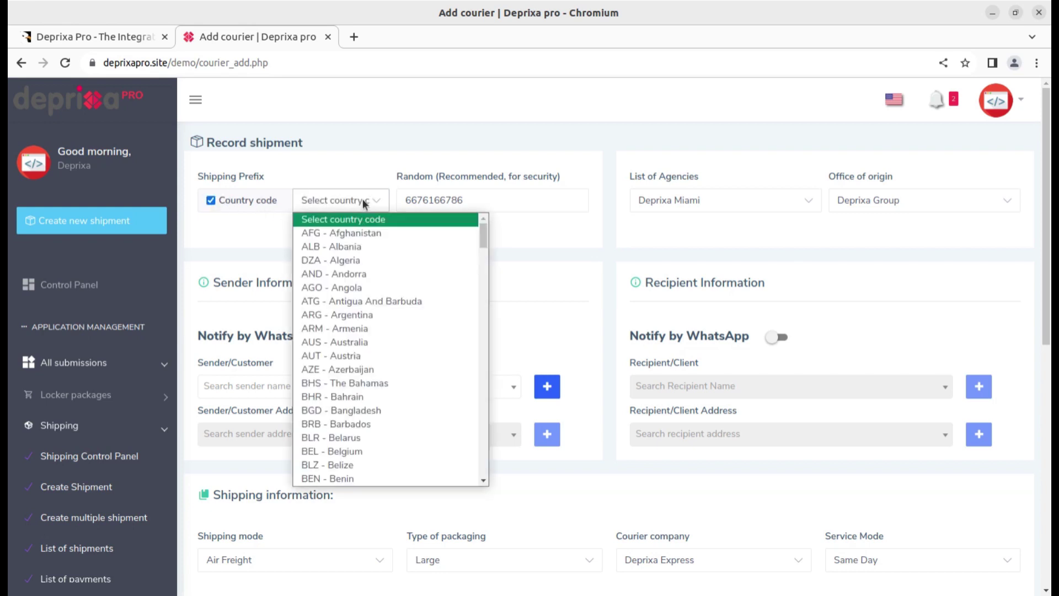
pyautogui.click(211, 202)
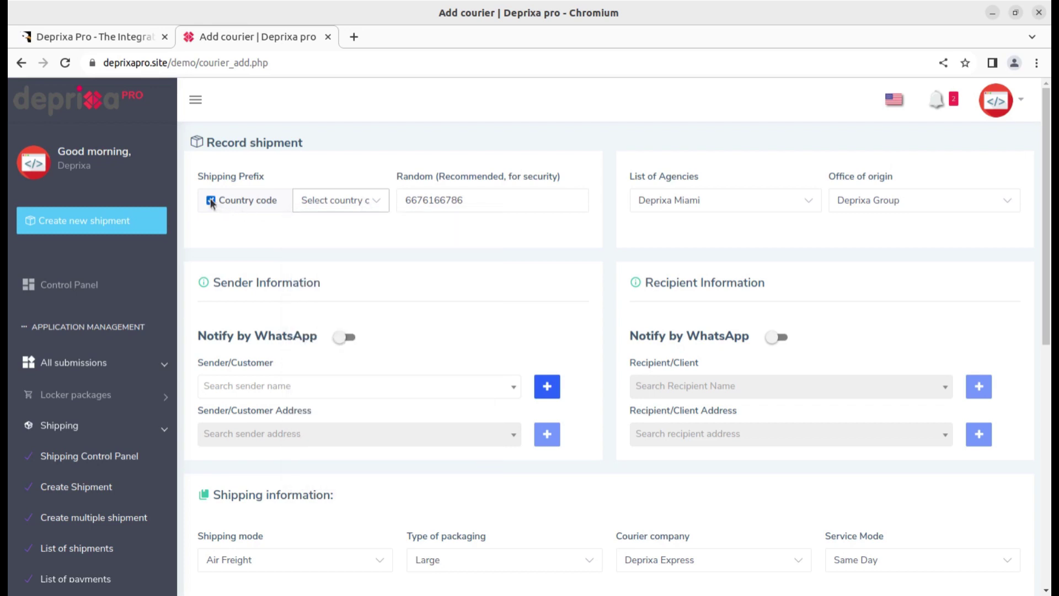
pyautogui.click(210, 201)
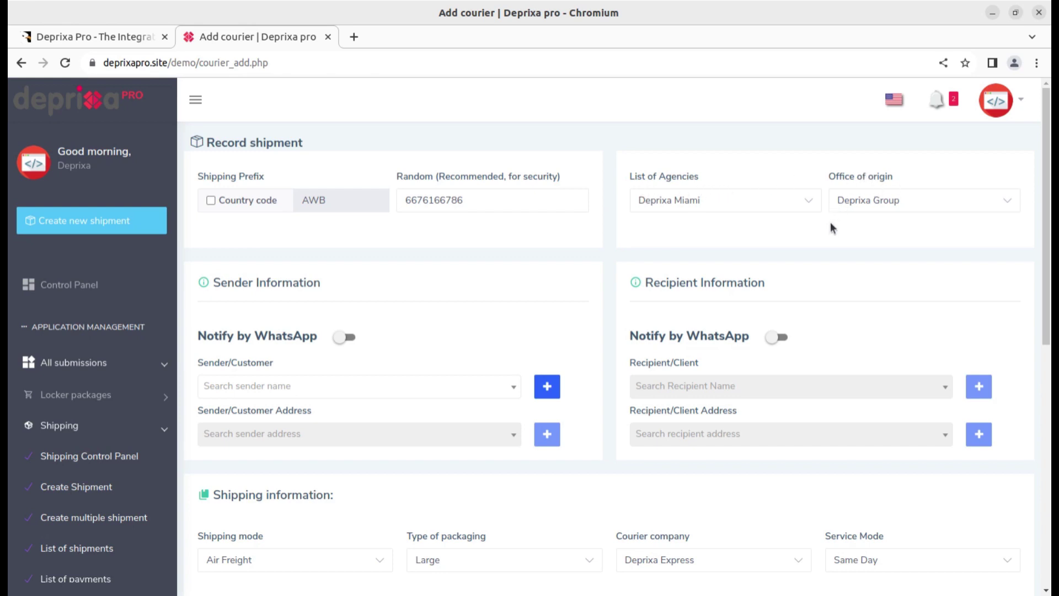
# - Examine the Sender Information and Recipient Information sections, including the sender's WhatsApp notification switch
pyautogui.scroll(-2, 499, 268)
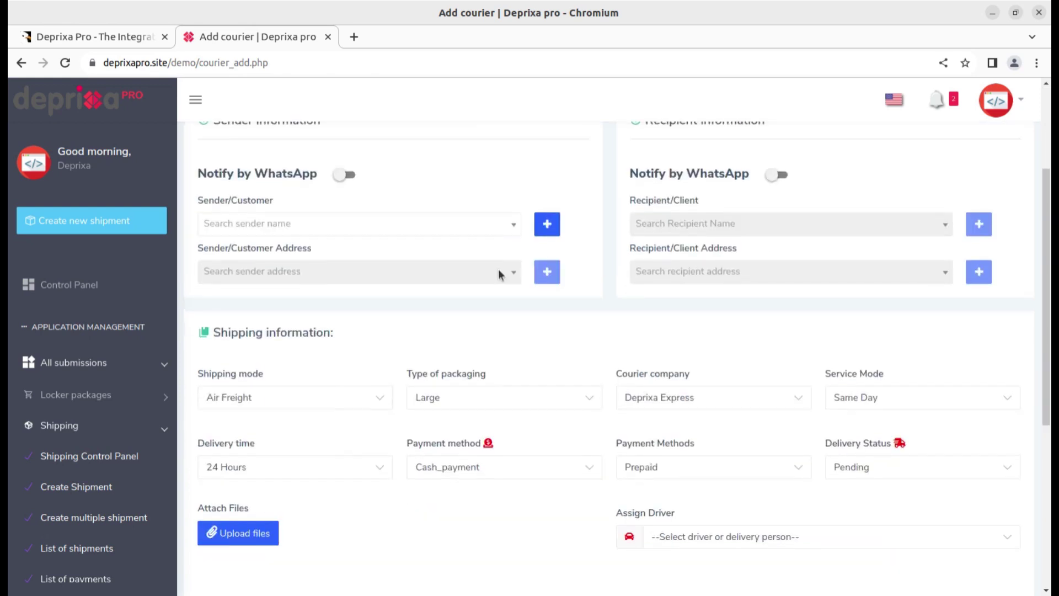
pyautogui.scroll(1, 499, 269)
pyautogui.scroll(1, 498, 269)
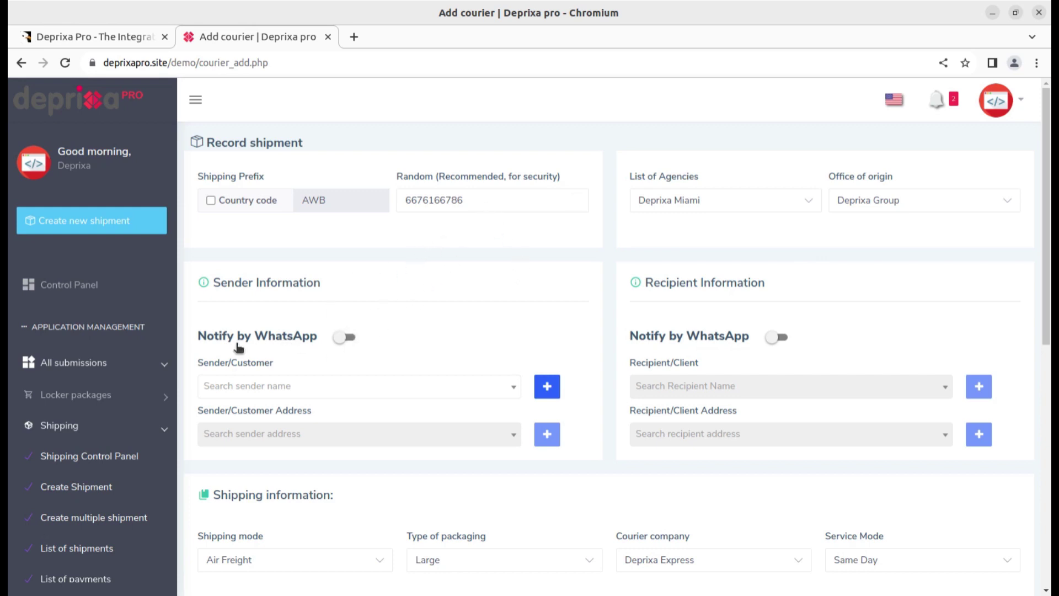
pyautogui.click(350, 340)
pyautogui.click(339, 341)
pyautogui.moveTo(339, 283); pyautogui.dragTo(210, 282)
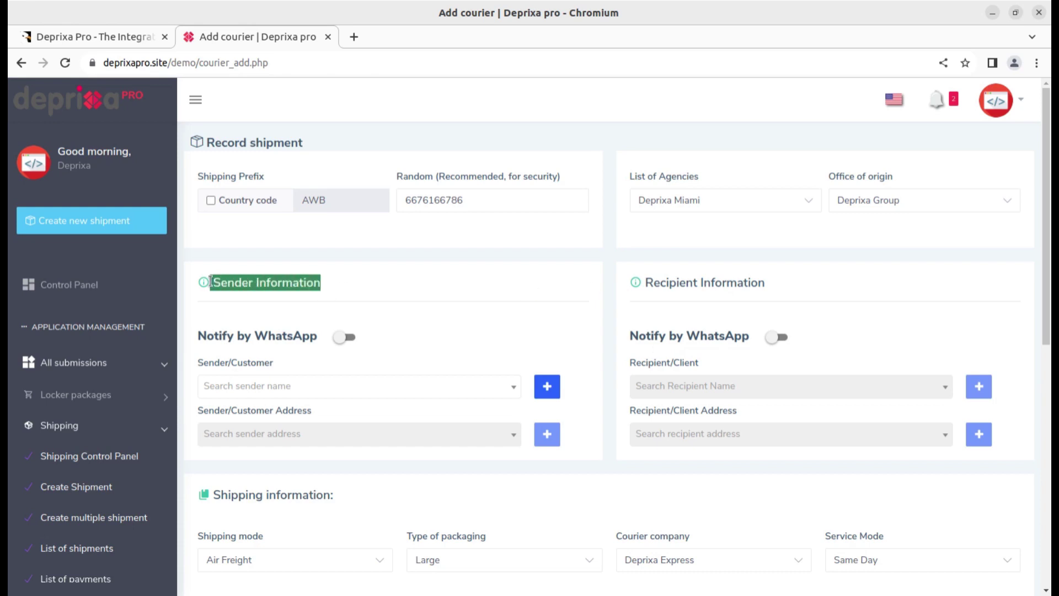
pyautogui.moveTo(770, 282); pyautogui.dragTo(647, 283)
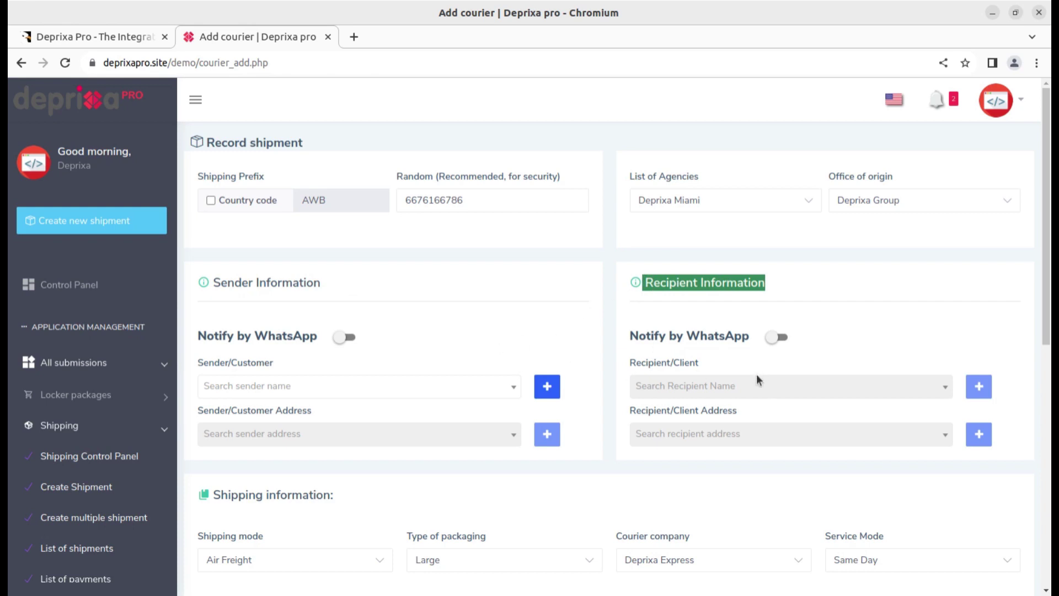
# - Check the choices for shipping mode, type of packaging, courier company and service mode in the shipping information
pyautogui.scroll(-3, 756, 375)
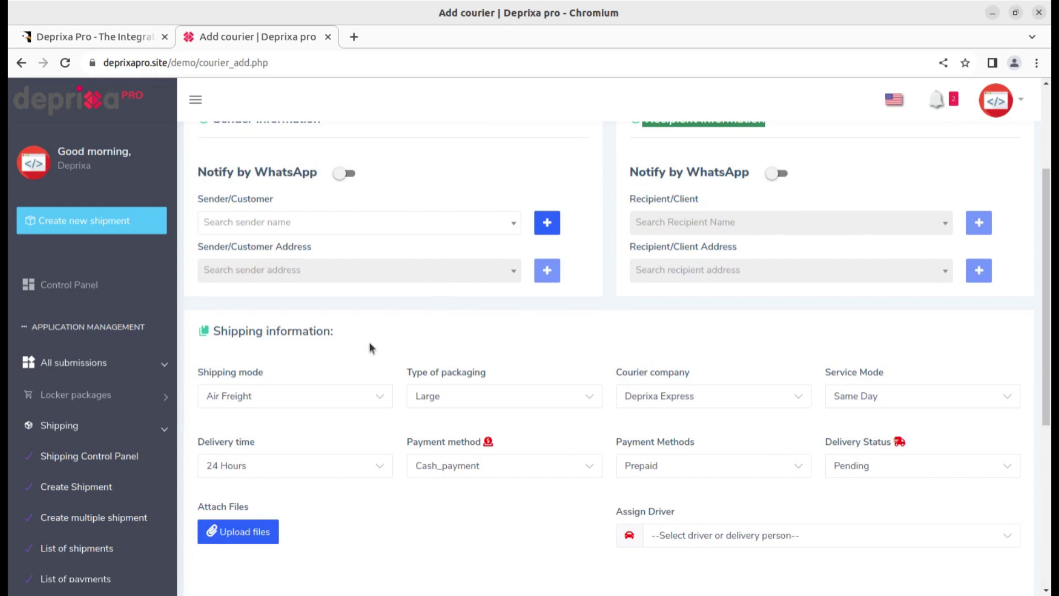
pyautogui.scroll(3, 358, 317)
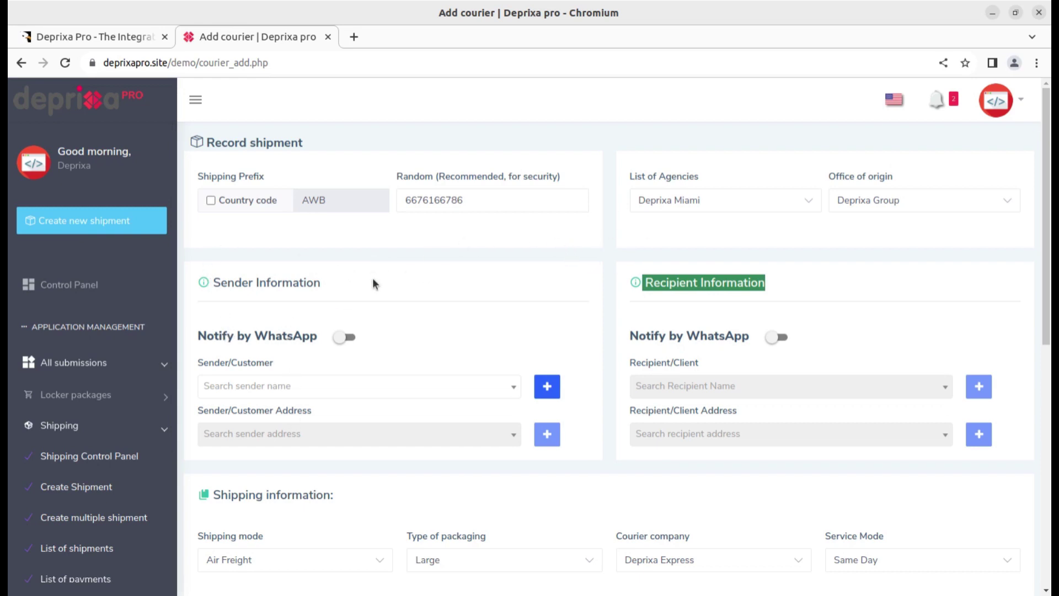
pyautogui.scroll(-3, 343, 342)
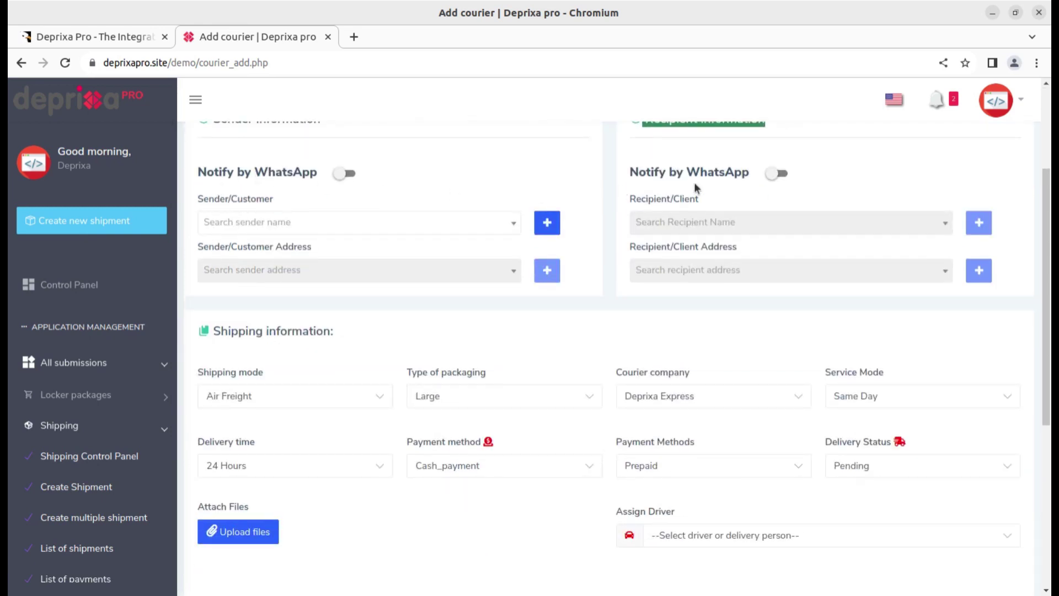
pyautogui.click(289, 402)
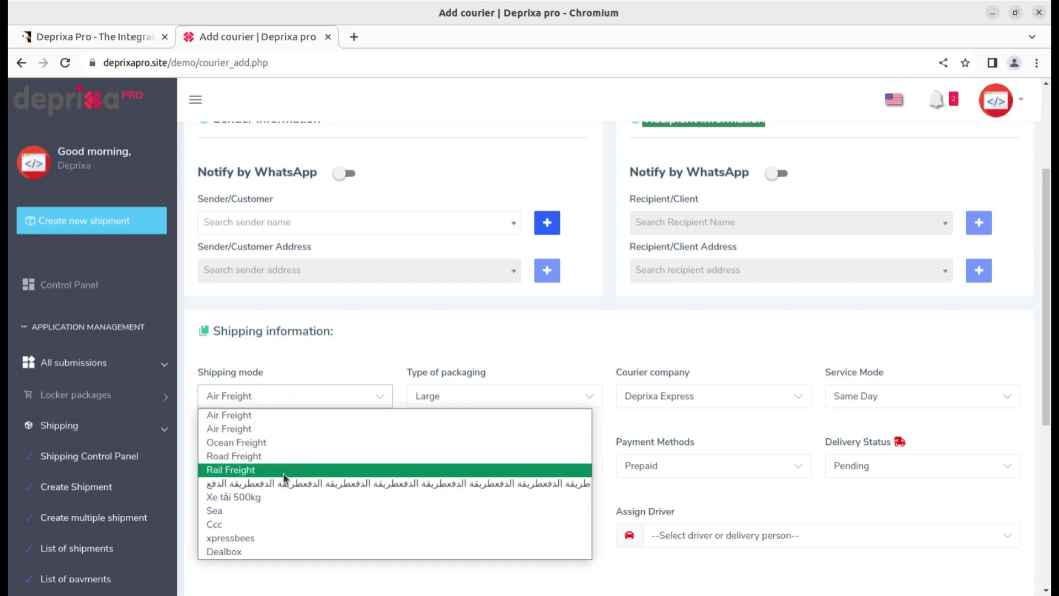
pyautogui.click(350, 336)
pyautogui.scroll(-3, 580, 383)
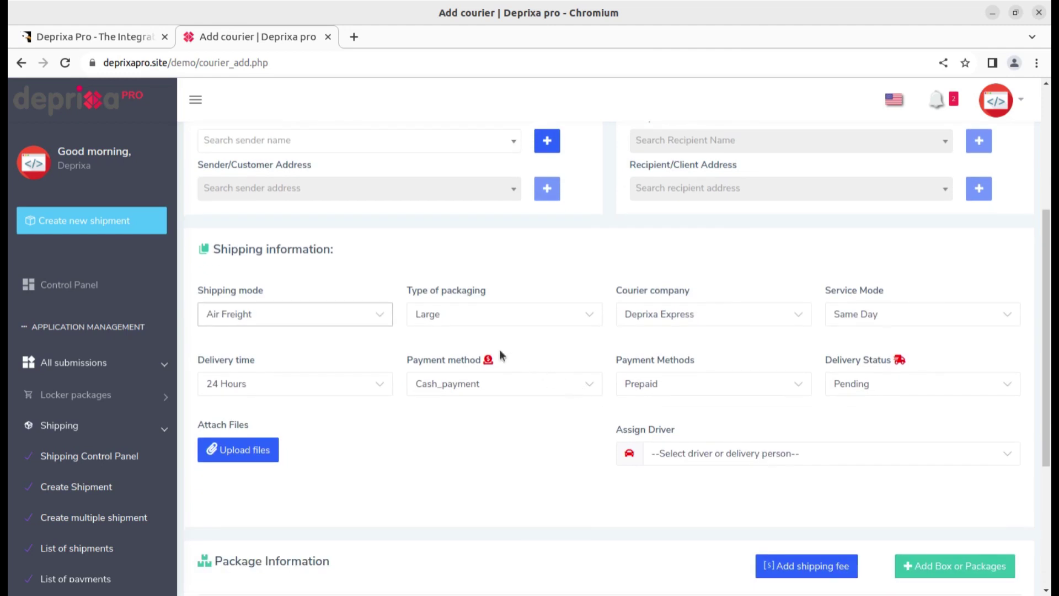
pyautogui.click(483, 324)
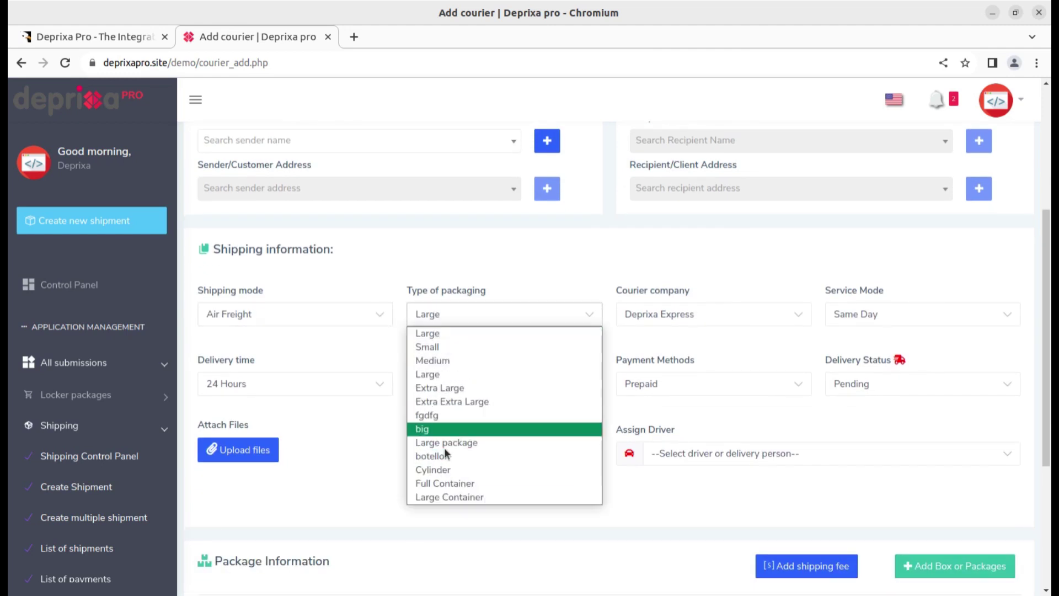
pyautogui.click(519, 264)
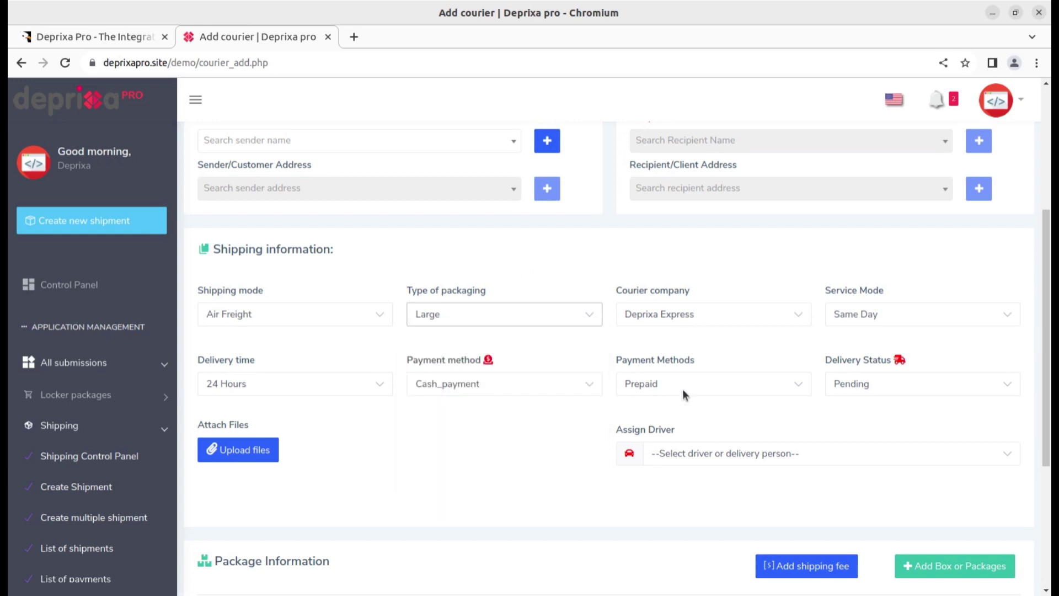
pyautogui.click(651, 314)
pyautogui.click(651, 314)
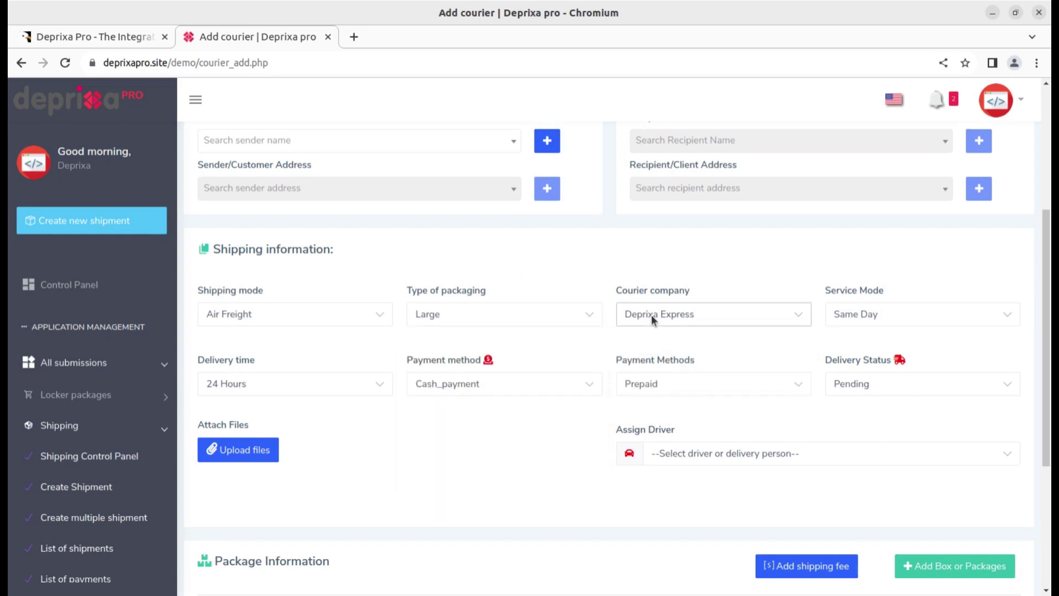
pyautogui.click(886, 313)
pyautogui.click(886, 313)
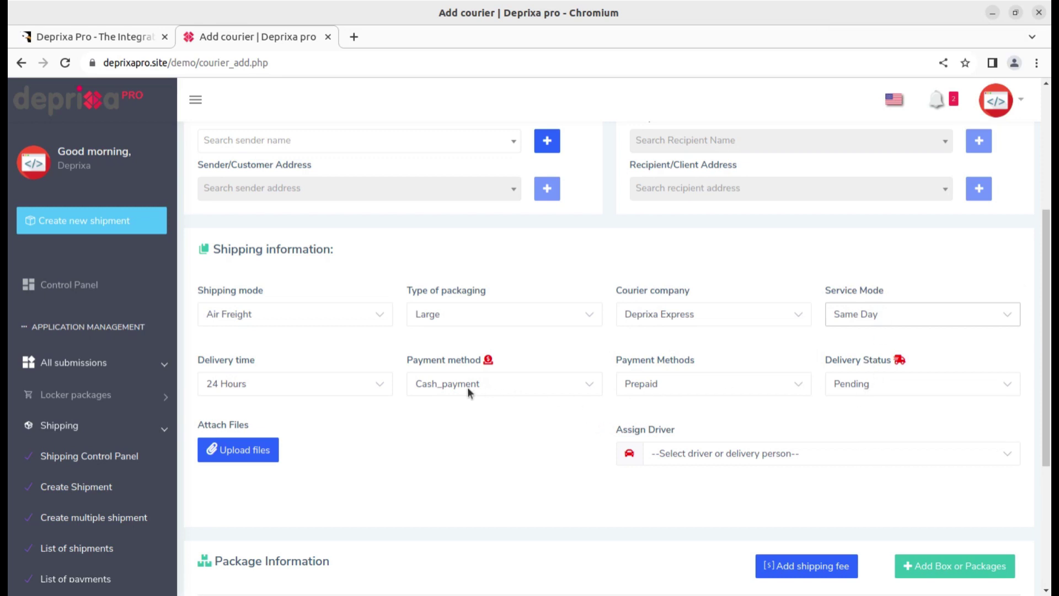
# - Check which drivers or delivery persons can be assigned to the shipment, leaving the driver unassigned
pyautogui.scroll(-3, 282, 437)
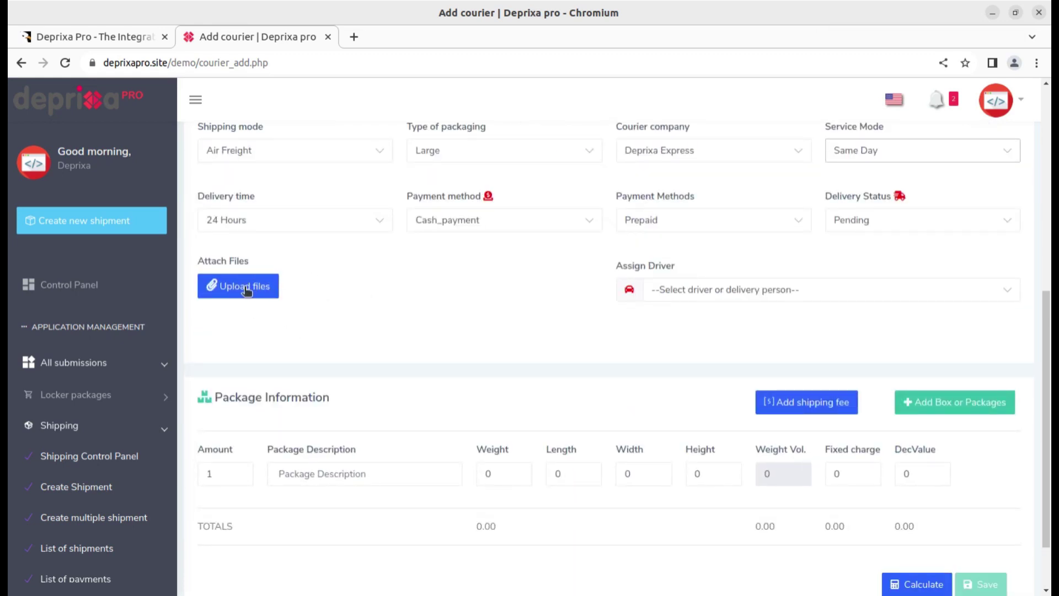
pyautogui.click(702, 291)
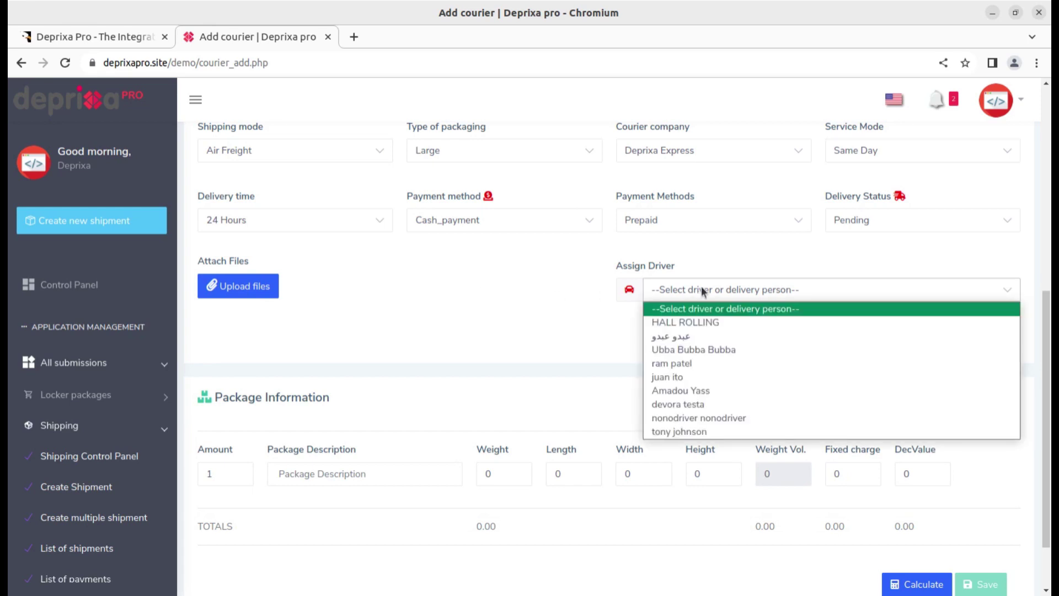
pyautogui.click(598, 338)
# - Examine the Package Information section and the form for adding a shipping rate, and return to the shipment form
pyautogui.scroll(-2, 783, 407)
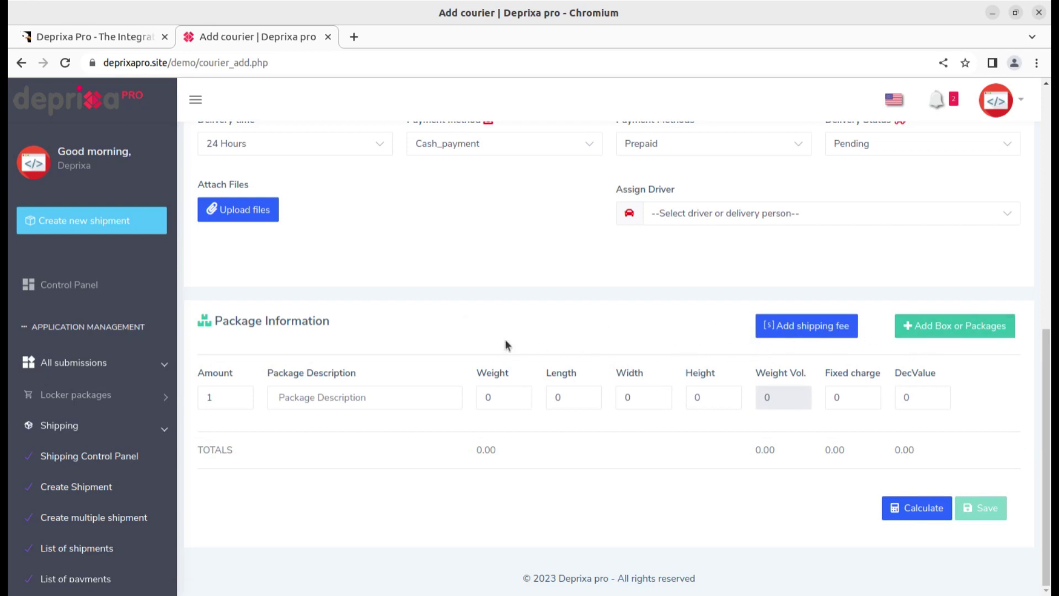
pyautogui.moveTo(333, 329); pyautogui.dragTo(200, 324)
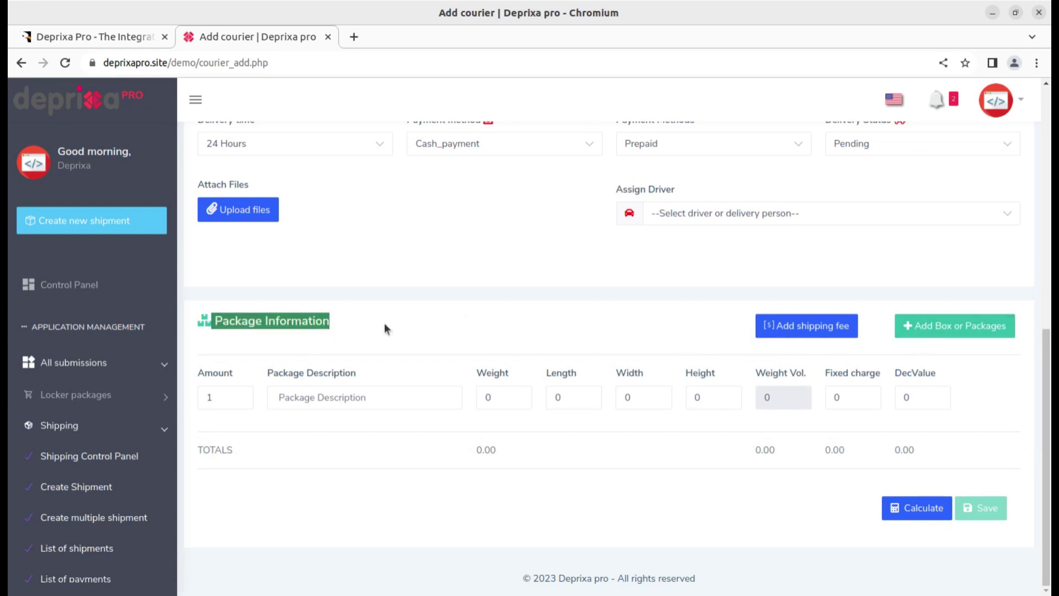
pyautogui.click(784, 331)
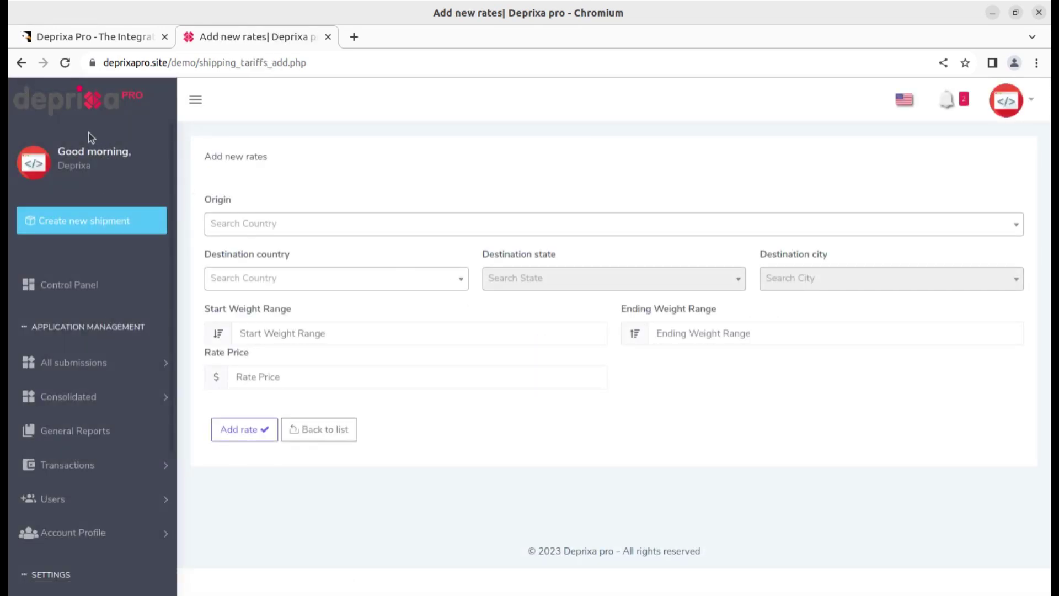
pyautogui.click(21, 63)
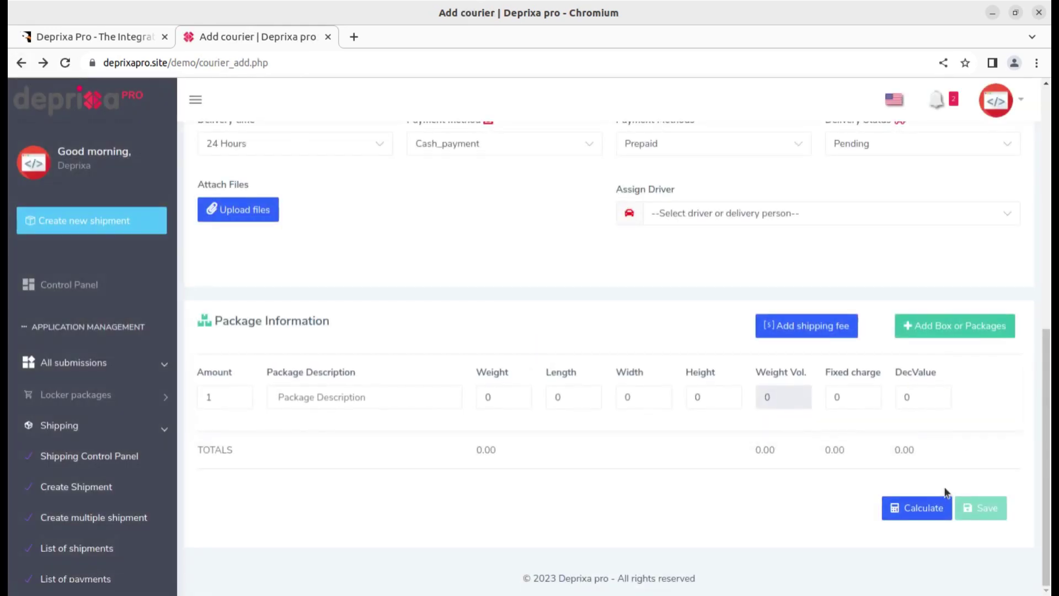
# - Add a second package row to the shipment and try to calculate the totals
pyautogui.click(962, 334)
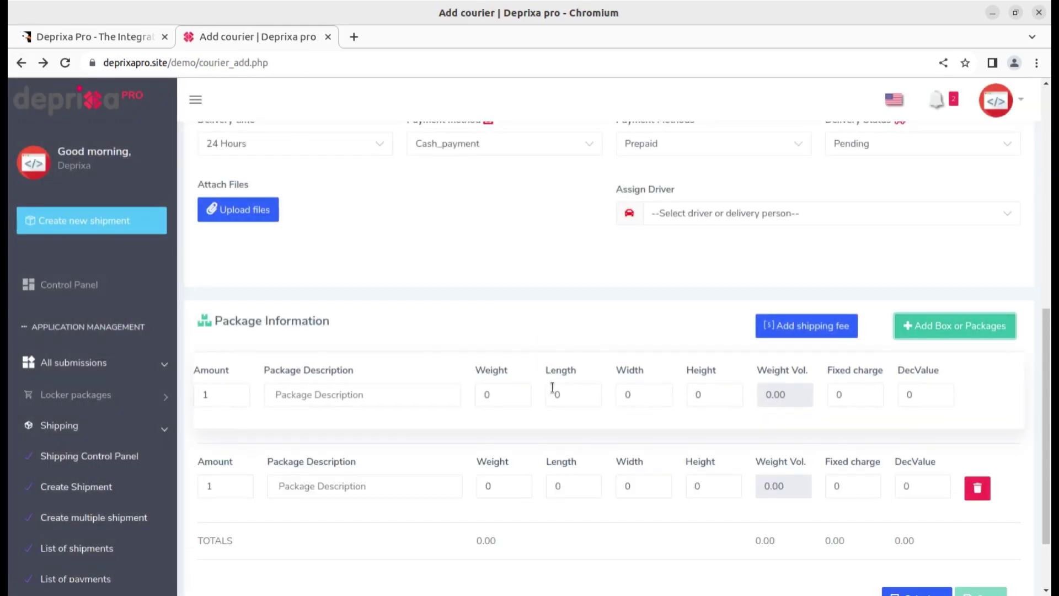
pyautogui.scroll(-2, 326, 442)
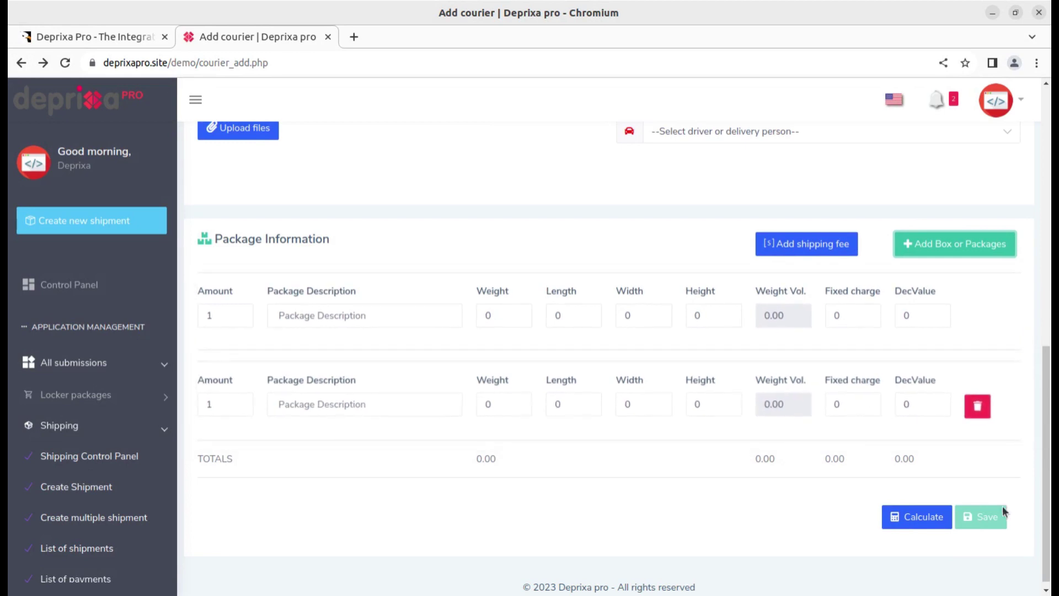
pyautogui.click(912, 519)
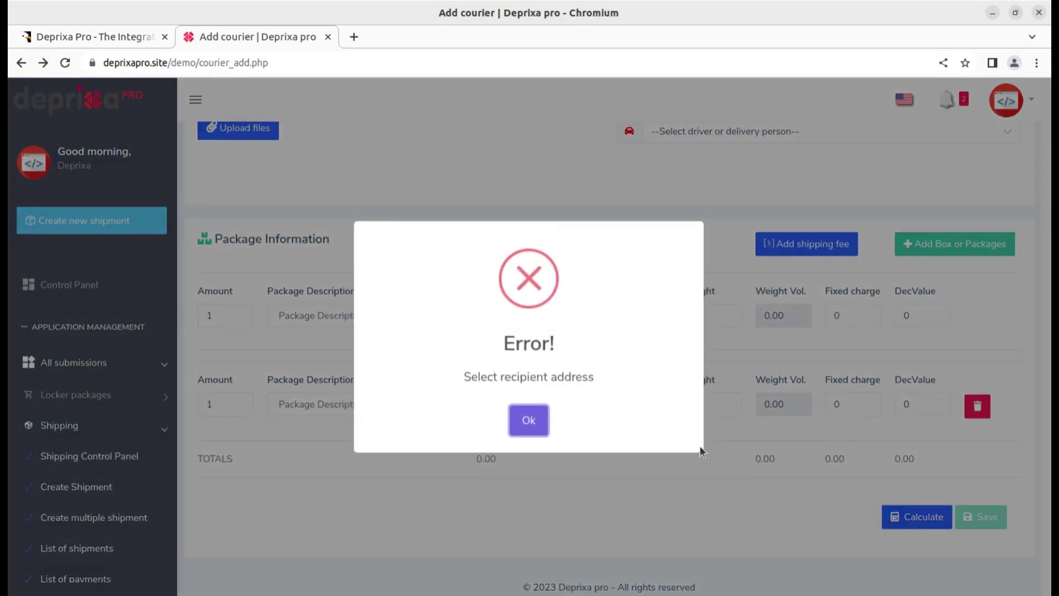
pyautogui.click(528, 420)
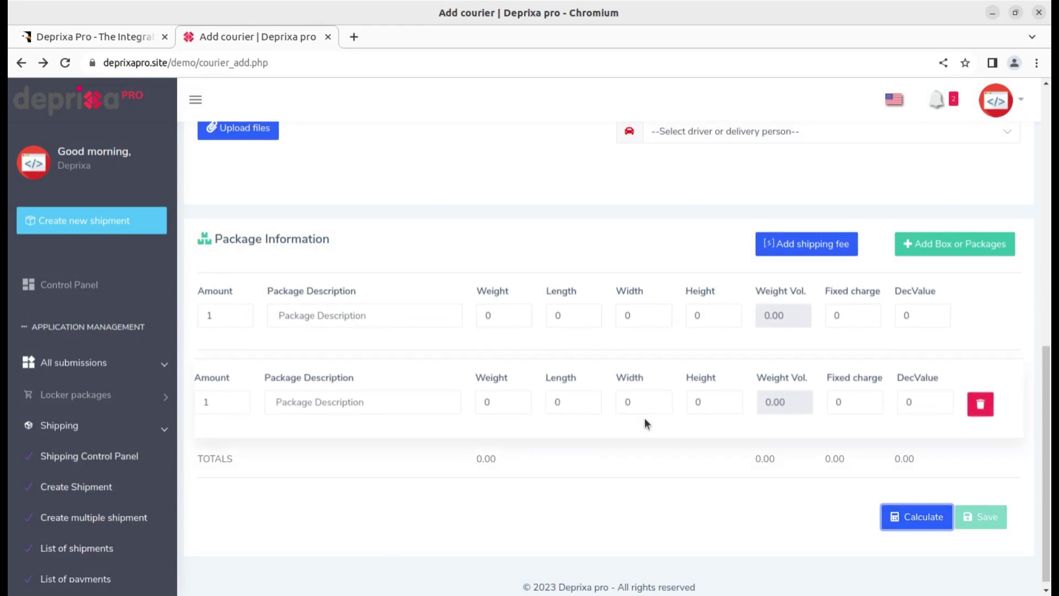
pyautogui.scroll(-1, 630, 443)
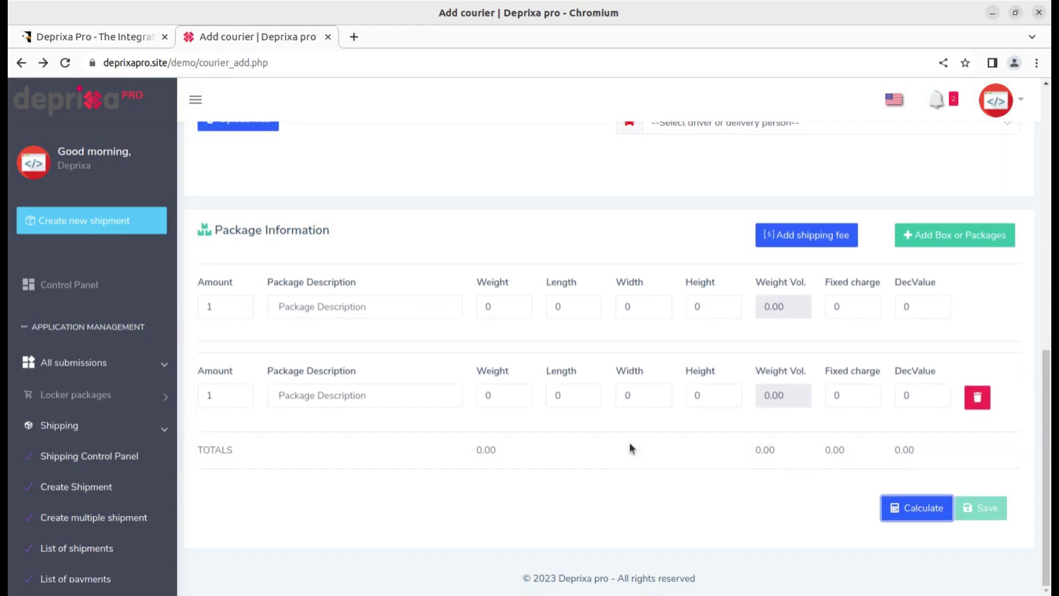
pyautogui.scroll(10, 445, 309)
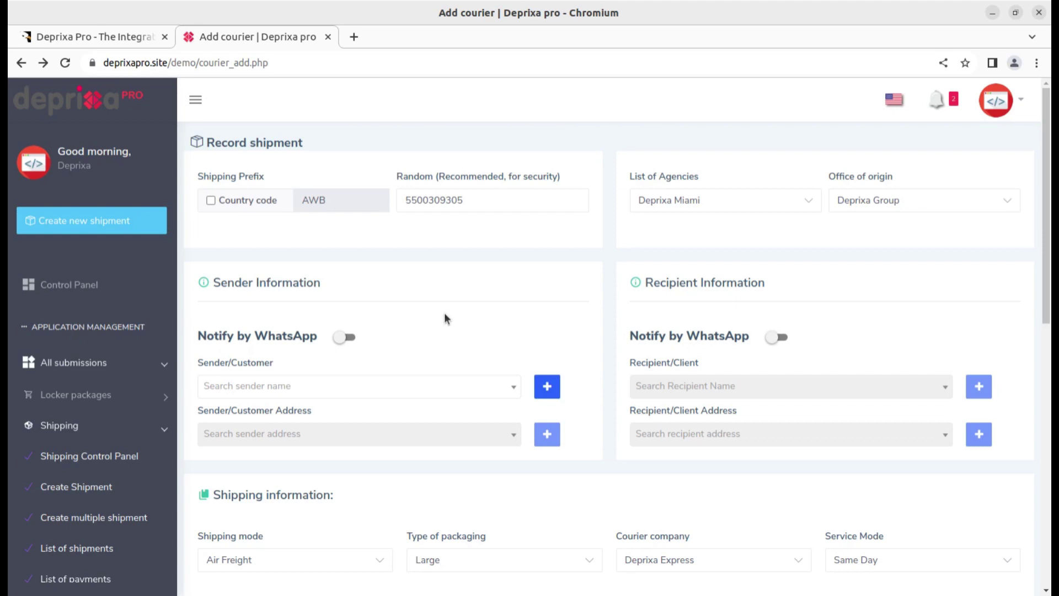
# - Start a fresh shipment form and open the General Settings page of the system configuration
pyautogui.click(83, 221)
pyautogui.scroll(-8, 135, 403)
pyautogui.click(105, 433)
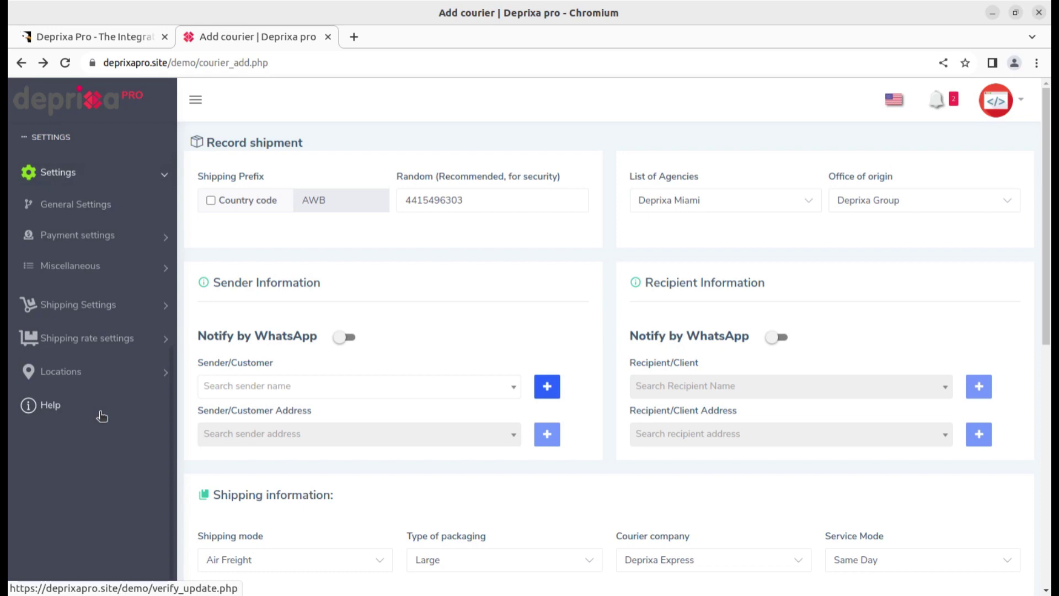
pyautogui.scroll(3, 75, 358)
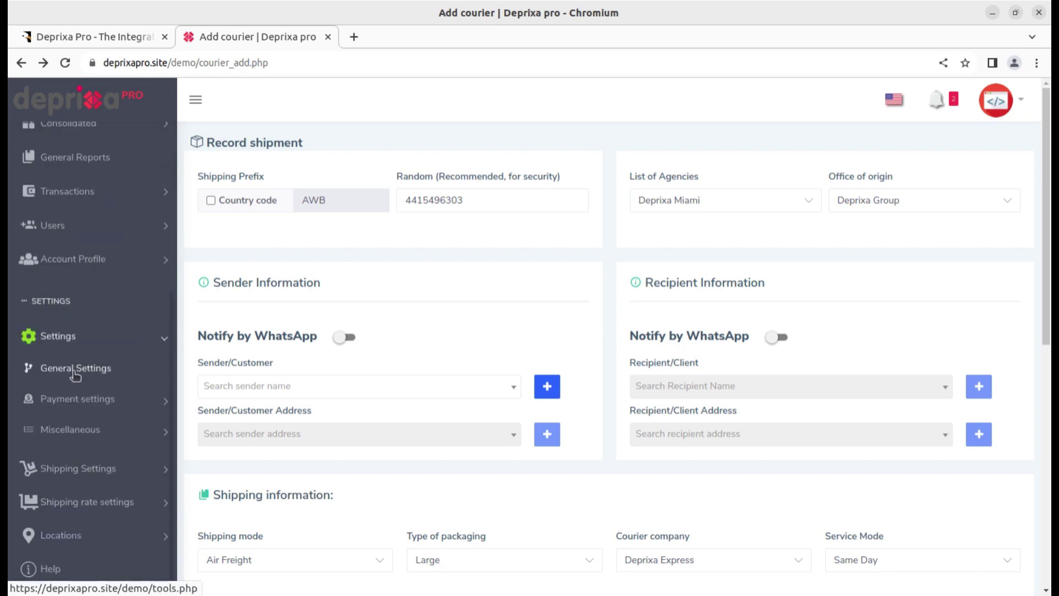
pyautogui.click(73, 371)
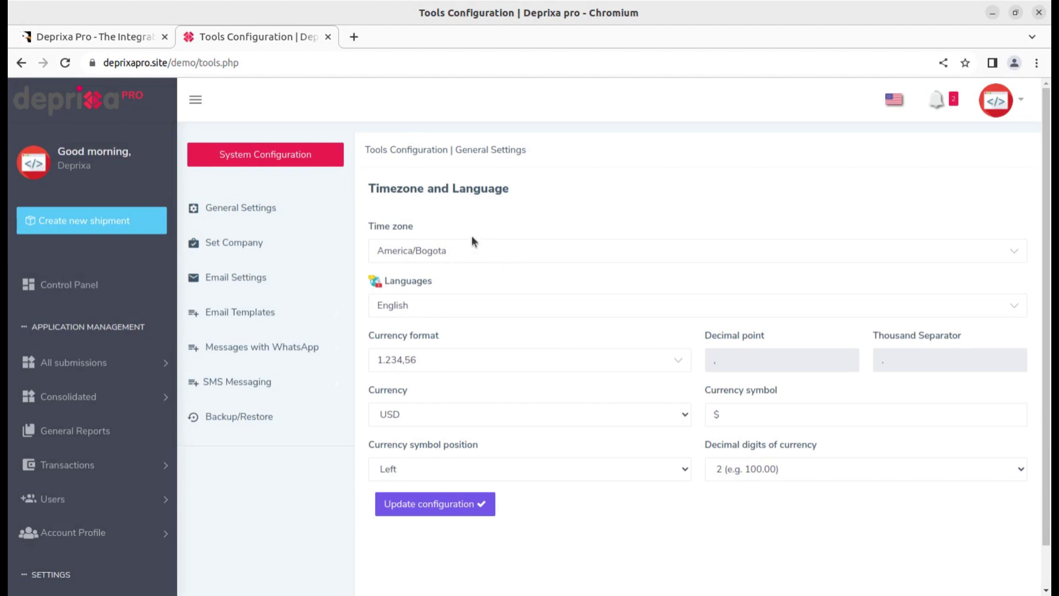
pyautogui.click(264, 212)
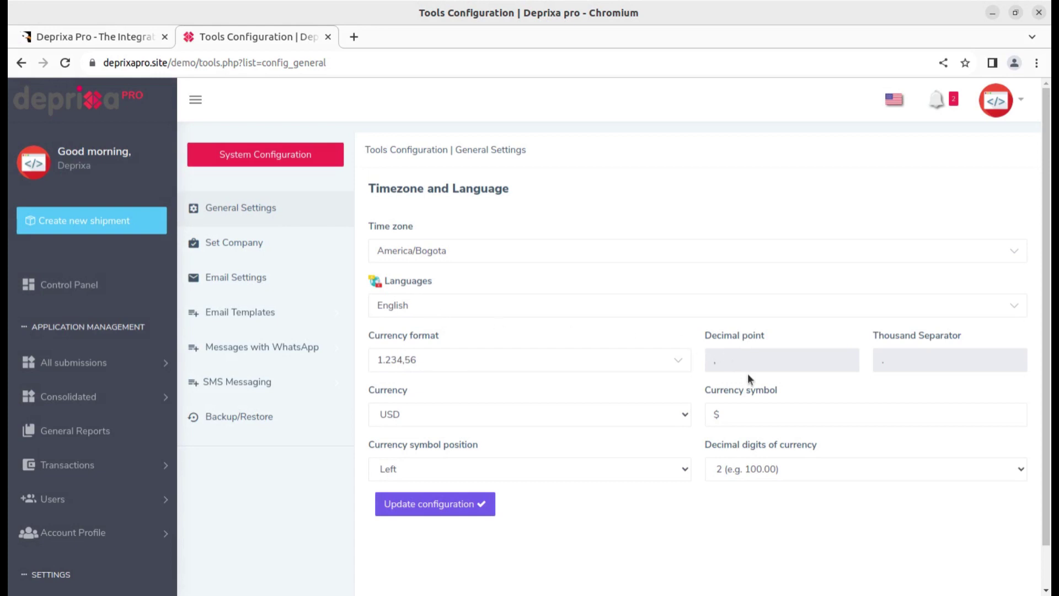
# - Choose INR - India as the currency in the general settings and check its currency symbol
pyautogui.click(645, 407)
pyautogui.scroll(-3, 492, 282)
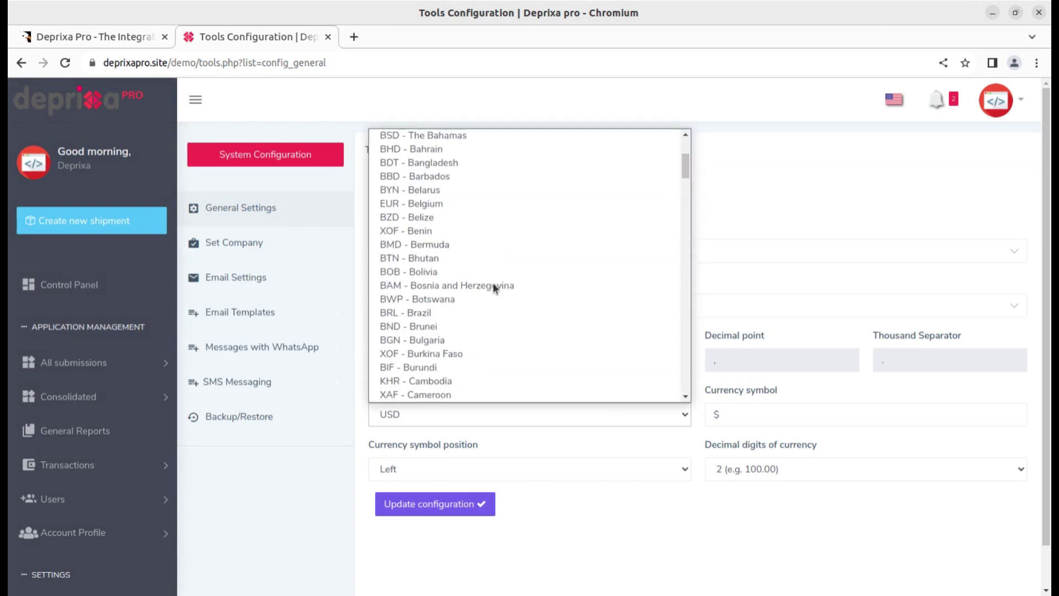
pyautogui.scroll(-3, 493, 285)
pyautogui.scroll(6, 494, 284)
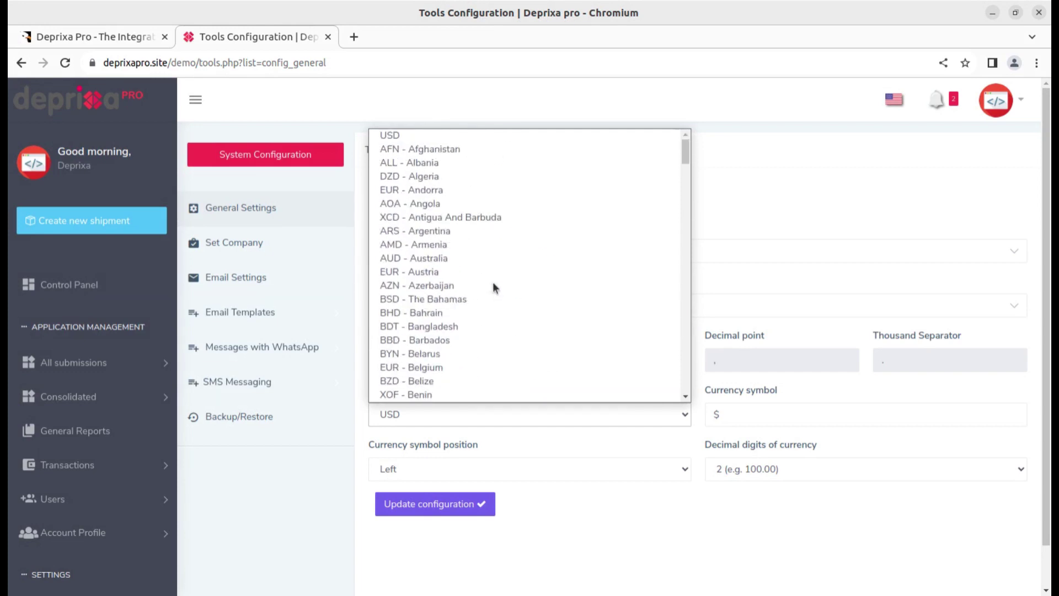
pyautogui.scroll(-6, 492, 286)
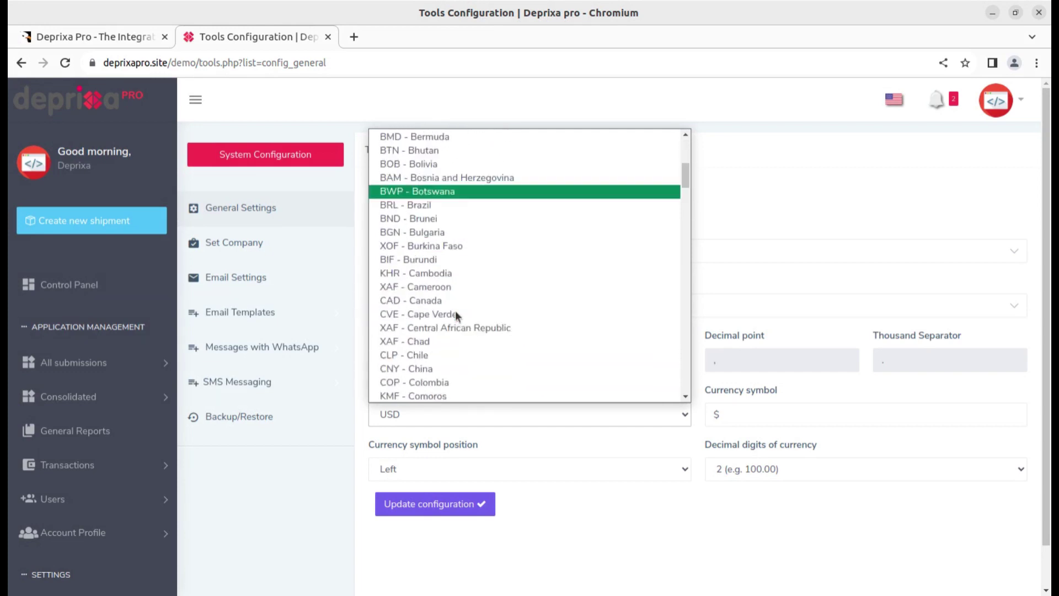
pyautogui.scroll(-5, 478, 309)
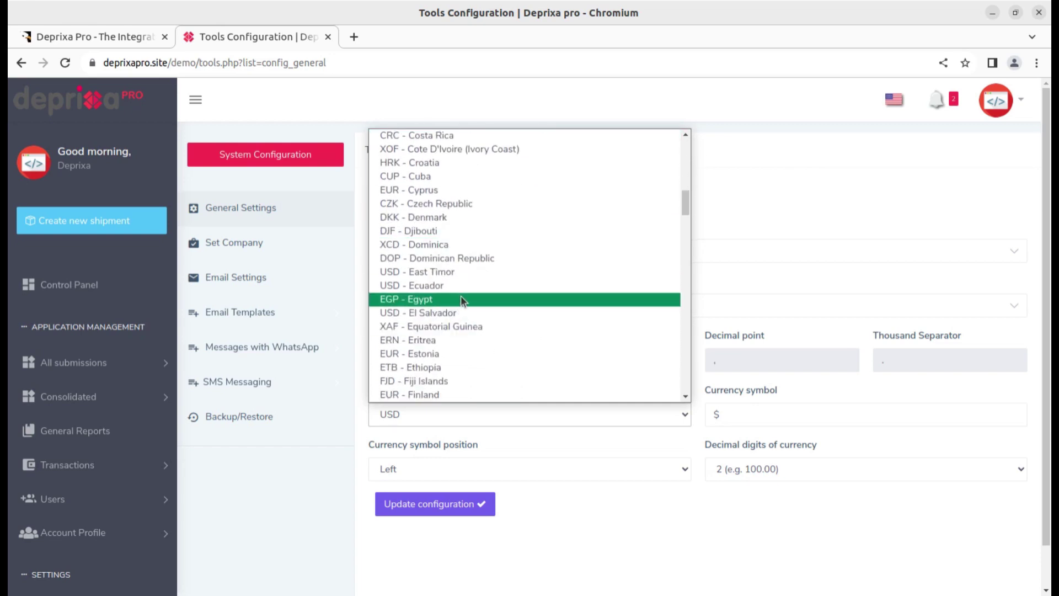
pyautogui.scroll(2, 461, 301)
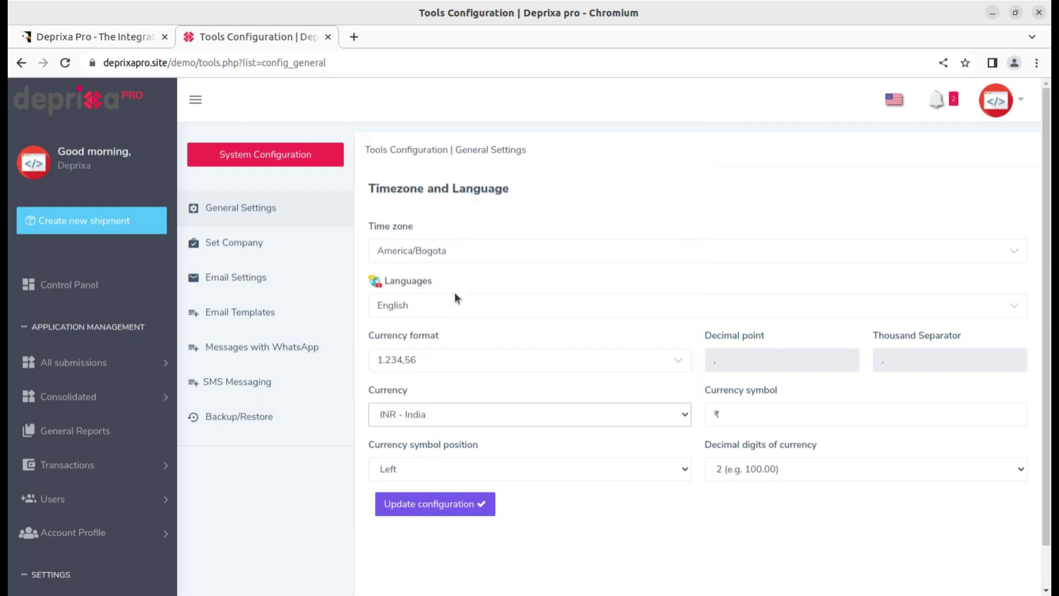
pyautogui.moveTo(761, 409); pyautogui.dragTo(712, 409)
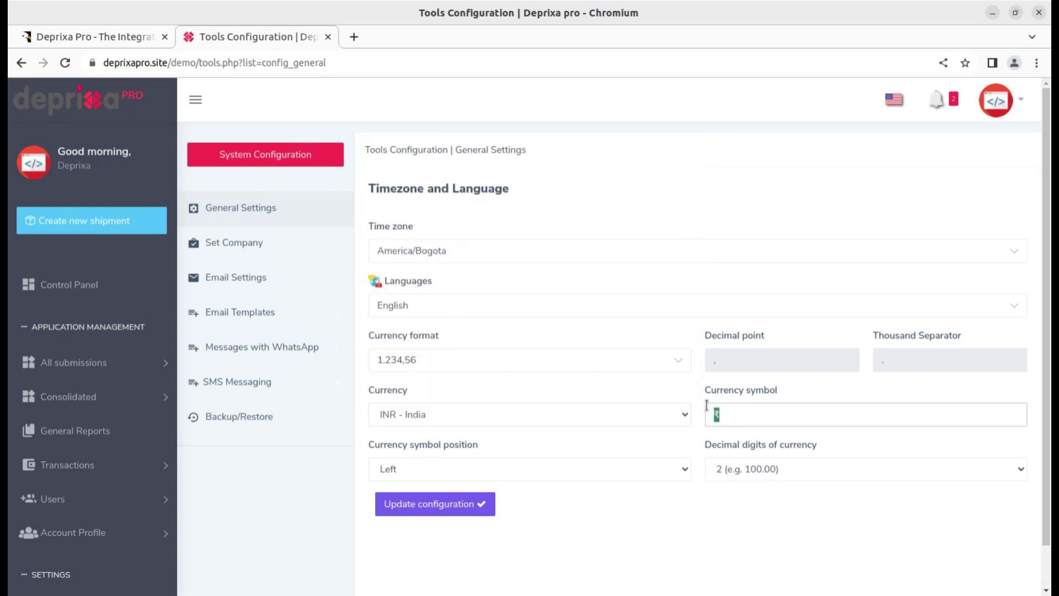
pyautogui.click(675, 518)
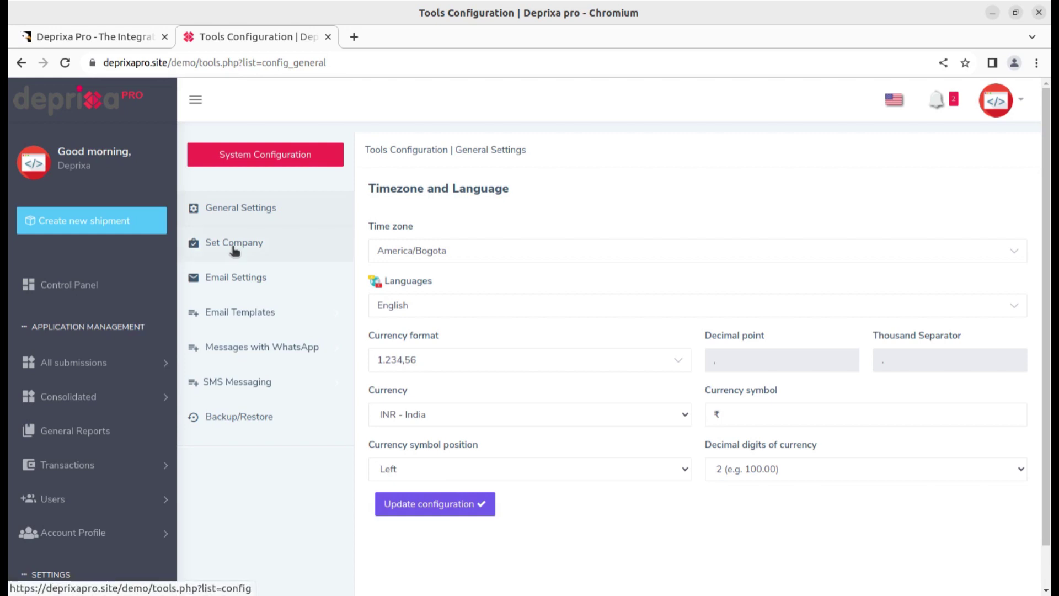
# - Open the company settings and clear the Website Name field
pyautogui.click(235, 249)
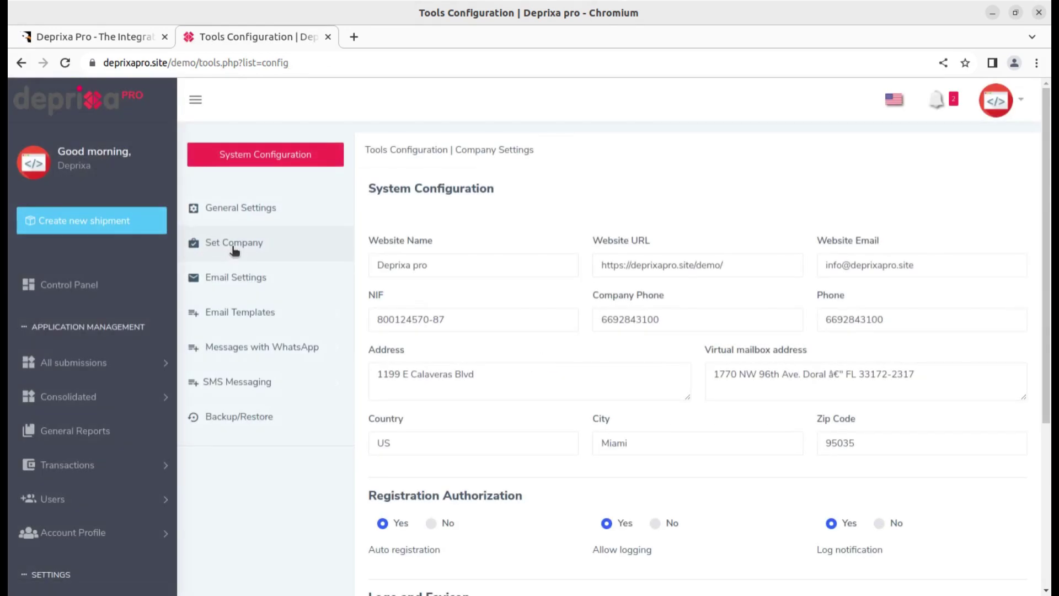
pyautogui.click(440, 270)
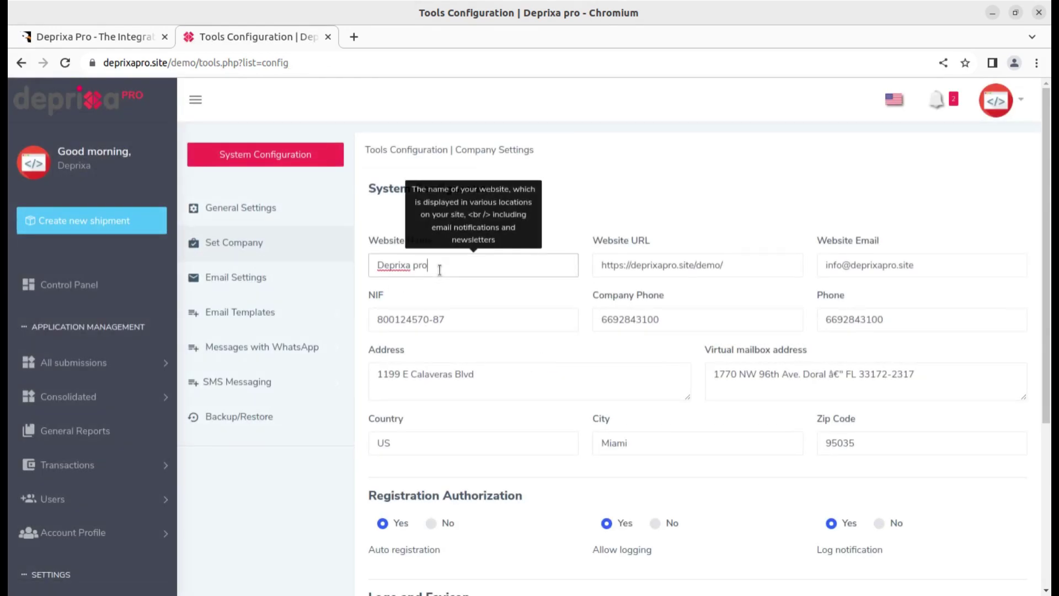
pyautogui.press('BackSpace')
pyautogui.press('BackSpace')
pyautogui.press('BackSpace')
pyautogui.press('BackSpace')
pyautogui.press('BackSpace')
pyautogui.press('BackSpace')
pyautogui.press('BackSpace')
pyautogui.press('BackSpace')
pyautogui.press('BackSpace')
pyautogui.press('BackSpace')
pyautogui.press('BackSpace')
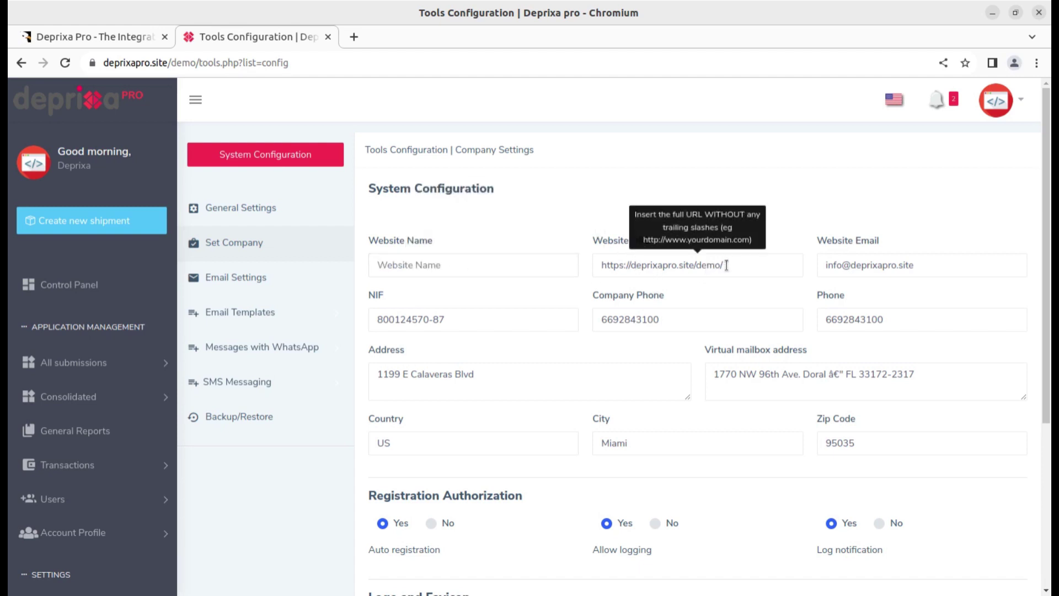
# - Examine the website URL, the address fields, and the registration authorization, logo and favicon sections of the company settings
pyautogui.moveTo(726, 264); pyautogui.dragTo(572, 259)
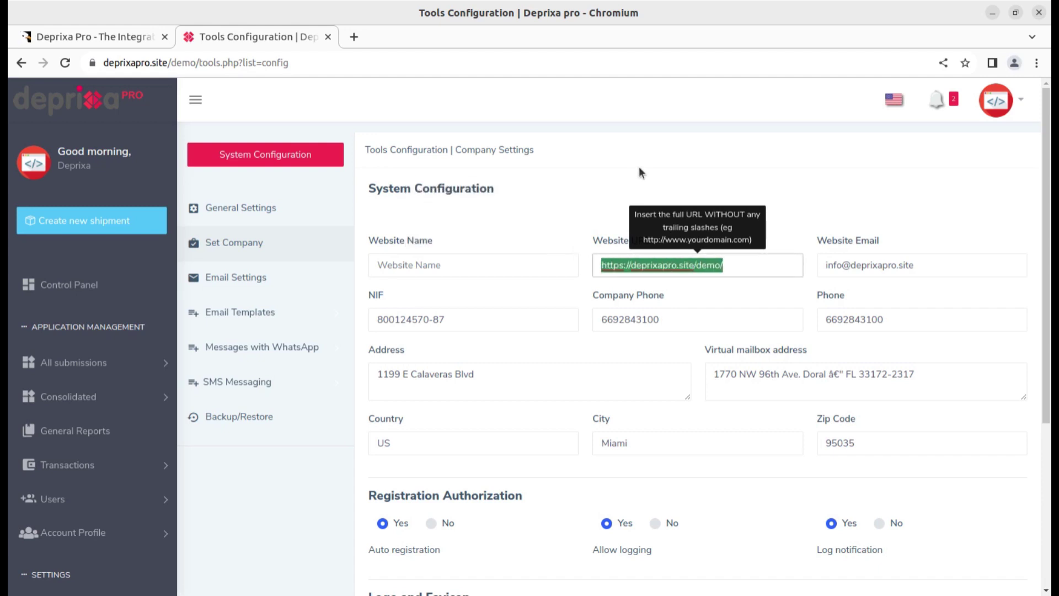
pyautogui.click(634, 142)
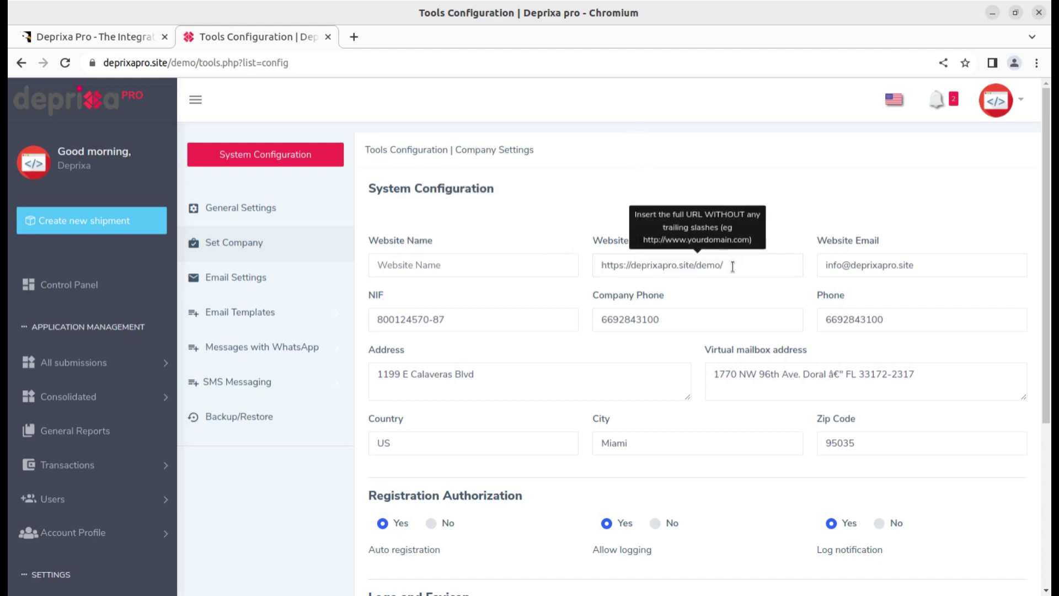
pyautogui.moveTo(733, 265); pyautogui.dragTo(550, 267)
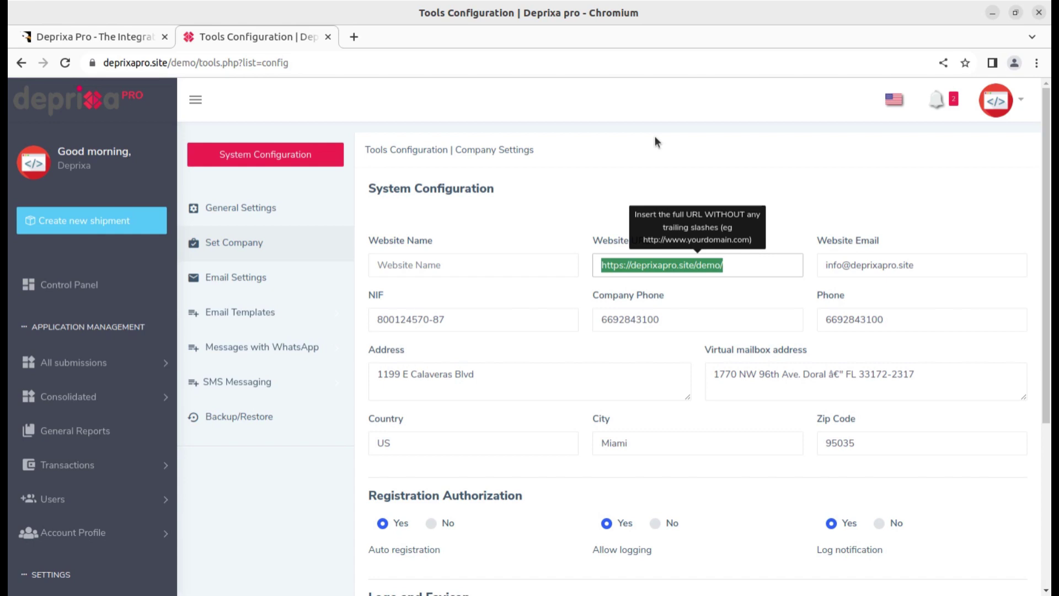
pyautogui.click(260, 540)
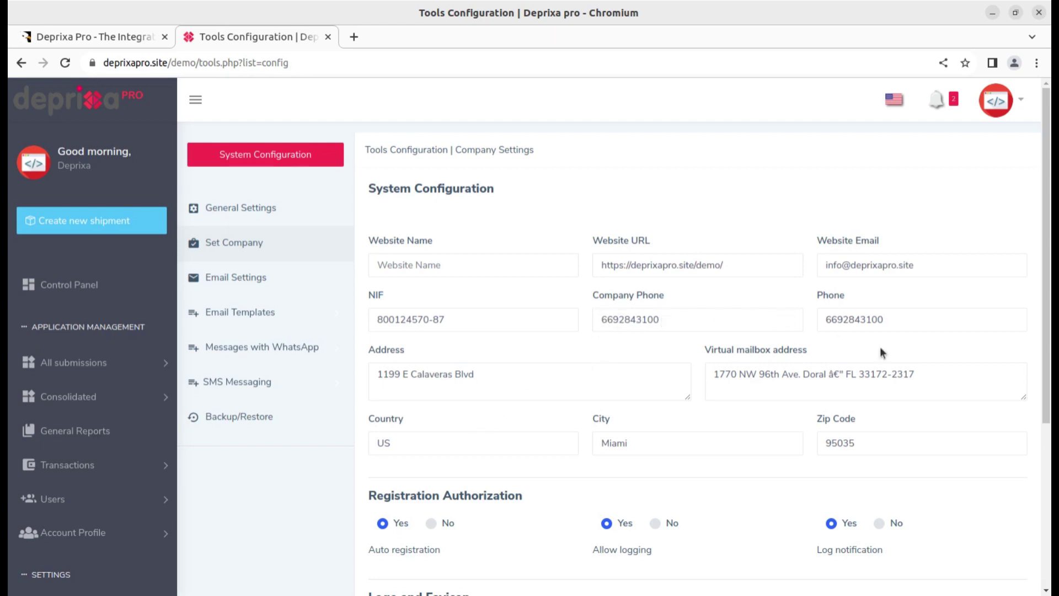
pyautogui.scroll(-3, 492, 463)
pyautogui.click(546, 362)
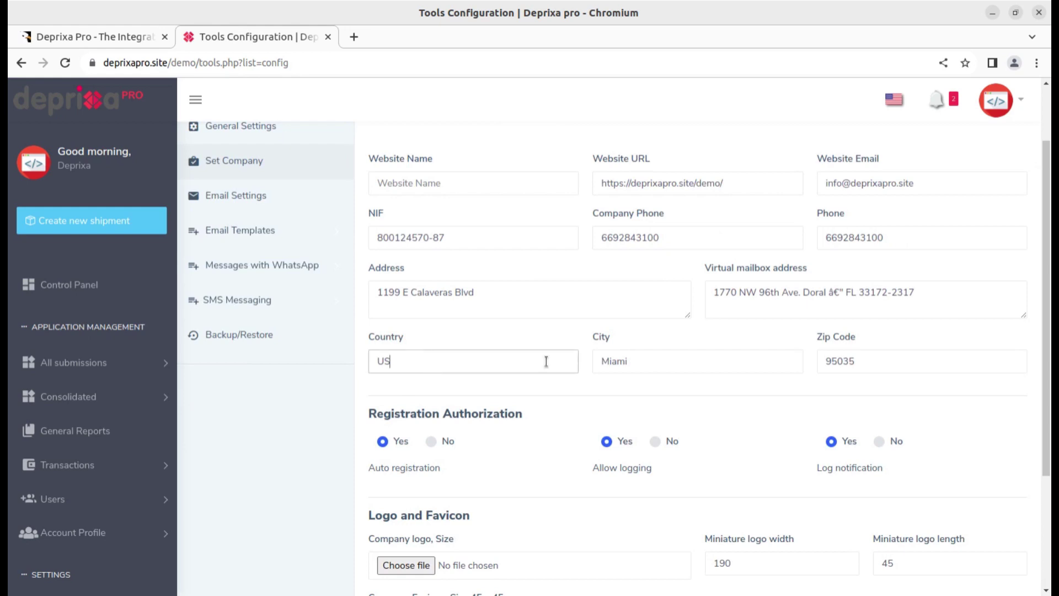
pyautogui.scroll(-3, 637, 392)
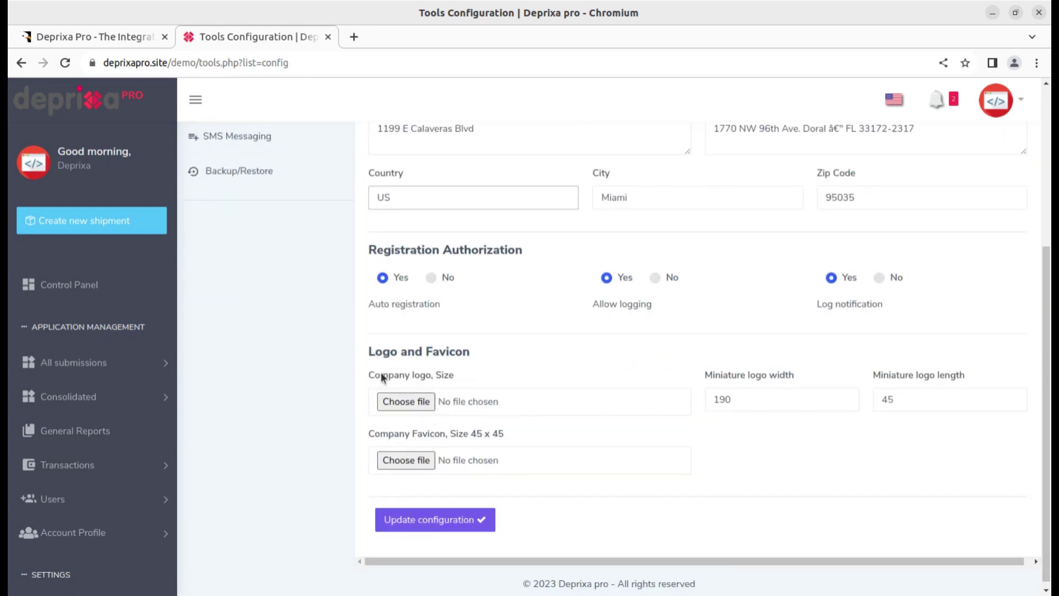
pyautogui.scroll(5, 636, 415)
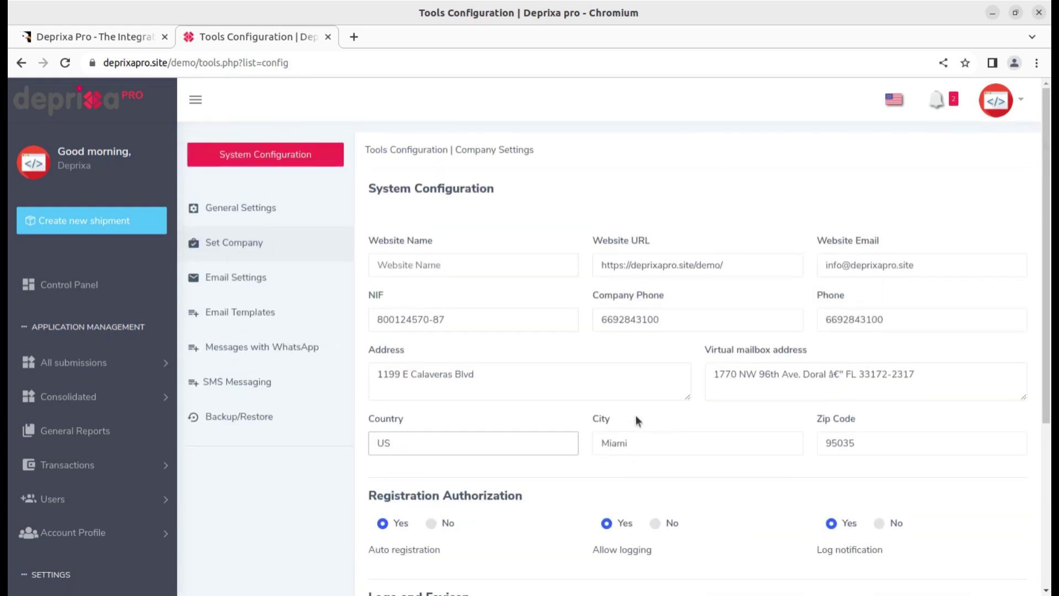
# - Open the email settings, choose SMTP Mailer as the sending type and look over the SMTP fields
pyautogui.click(251, 286)
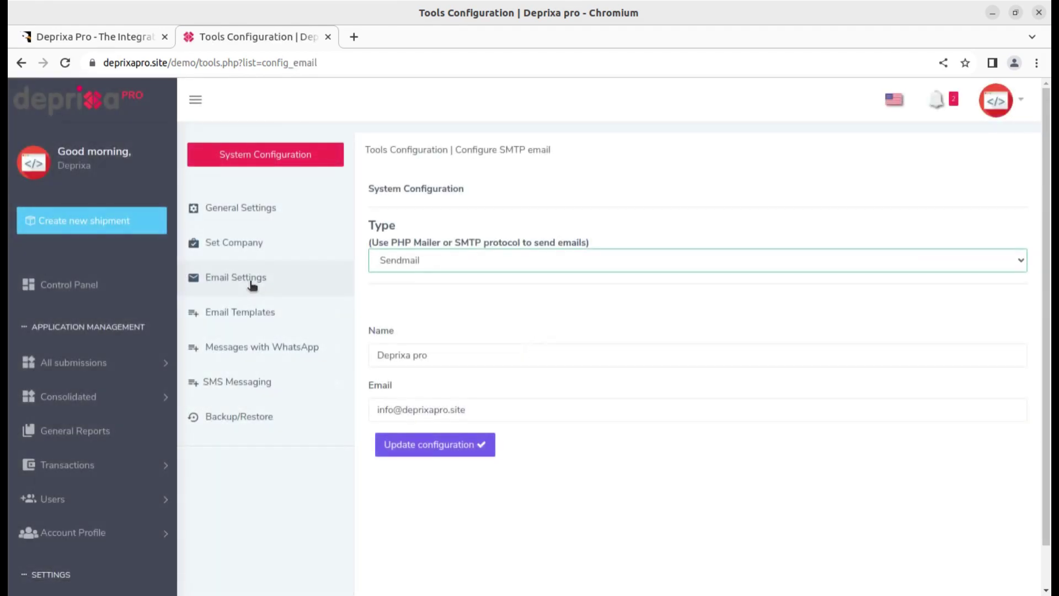
pyautogui.click(451, 262)
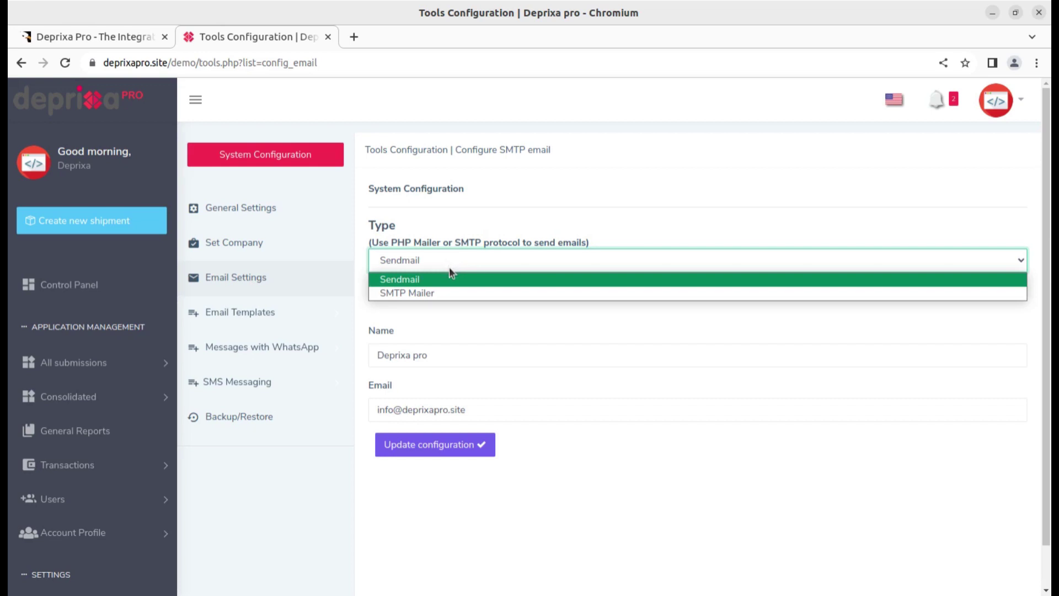
pyautogui.click(426, 294)
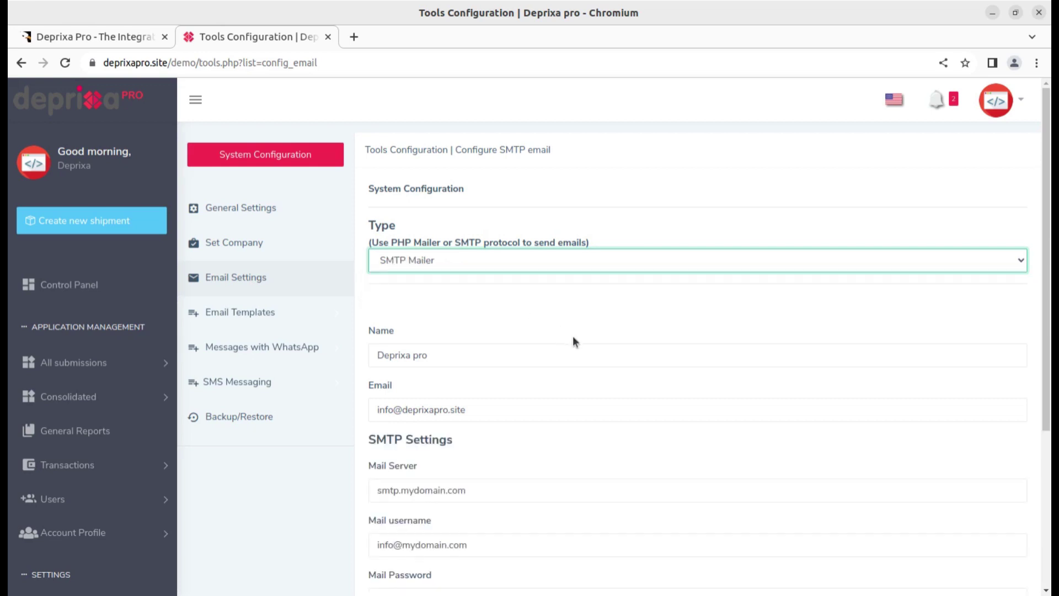
pyautogui.scroll(-2, 574, 342)
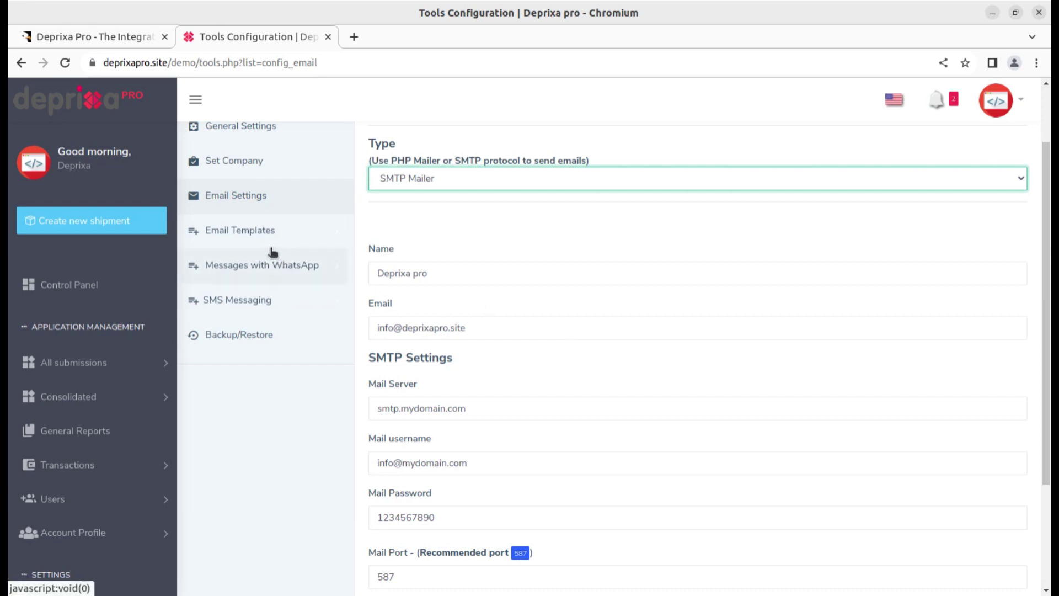
# - Open the email templates list and look through the available templates
pyautogui.click(254, 233)
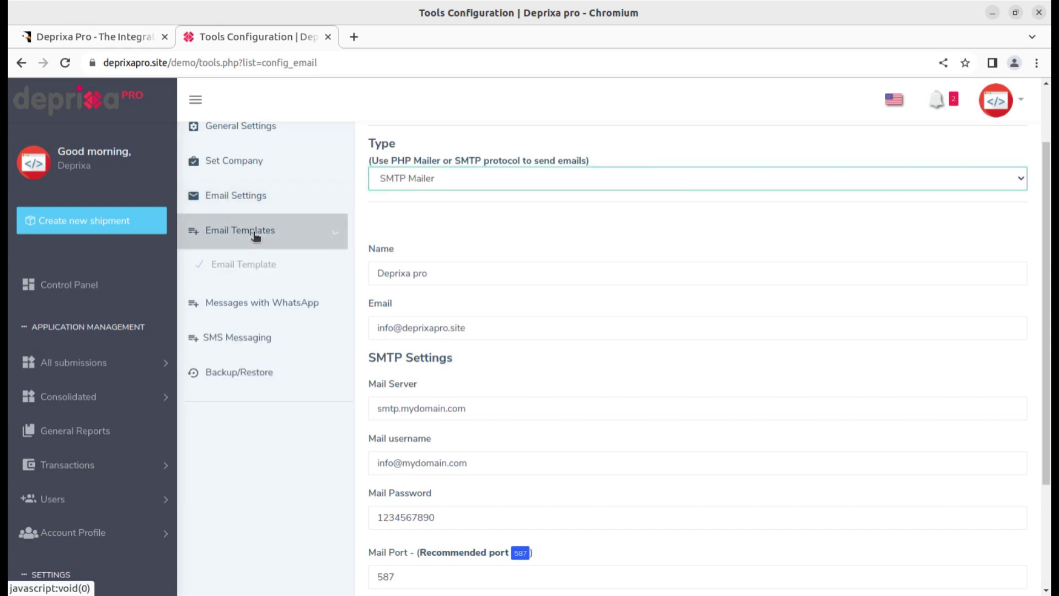
pyautogui.click(242, 265)
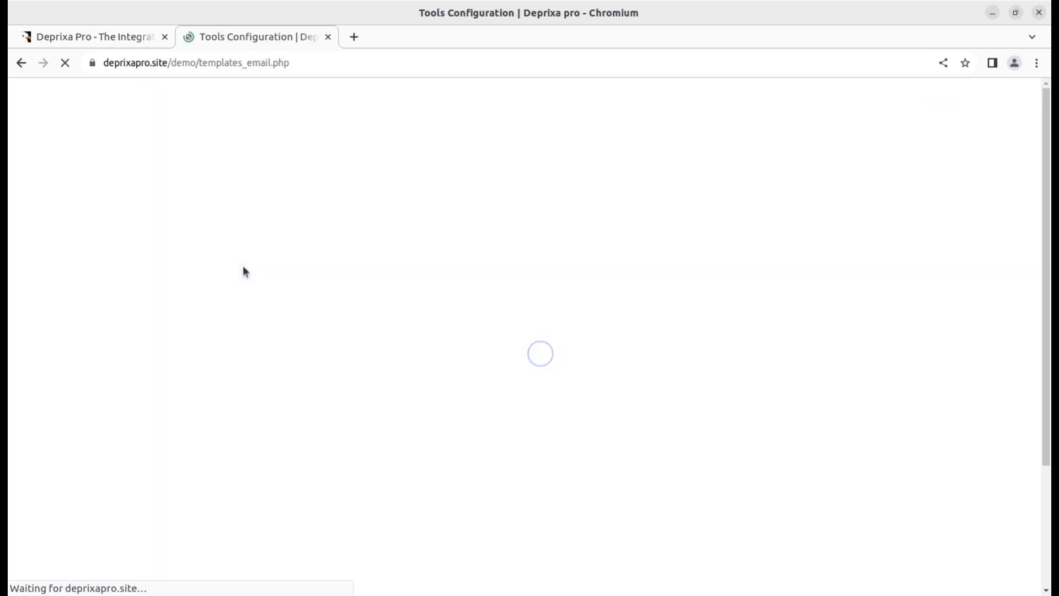
pyautogui.scroll(-2, 645, 312)
pyautogui.scroll(-1, 613, 306)
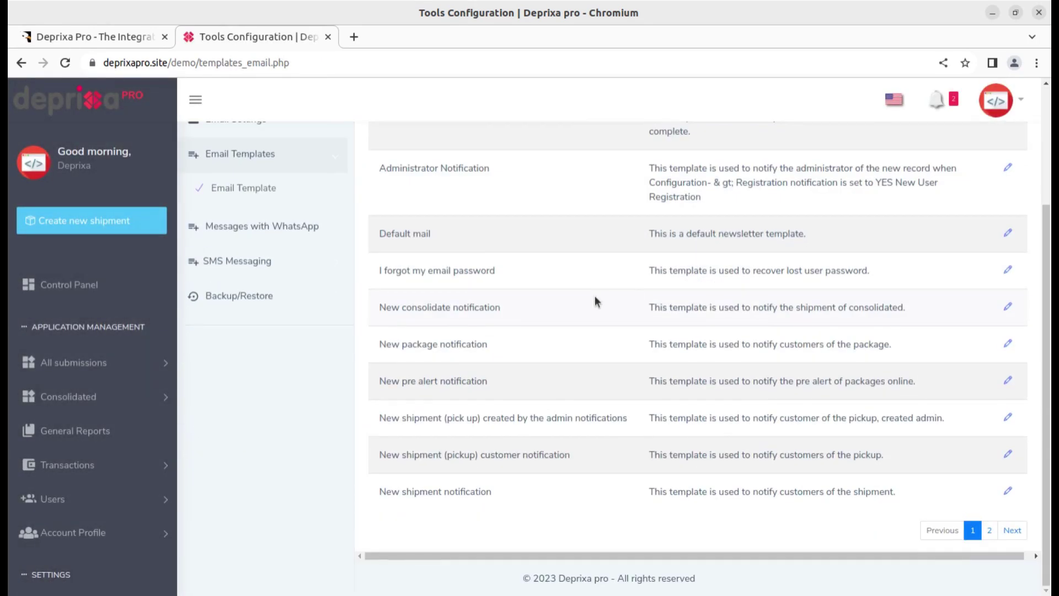
pyautogui.scroll(3, 595, 296)
# - Open the Account activation email template and examine its title, subject, description and message body
pyautogui.click(1007, 281)
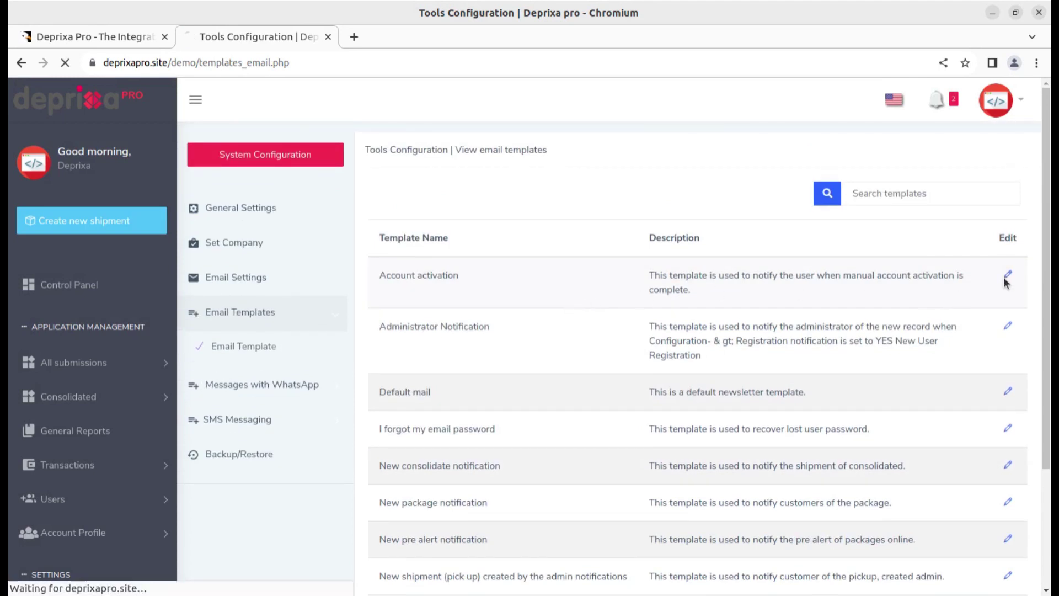
pyautogui.scroll(-5, 647, 359)
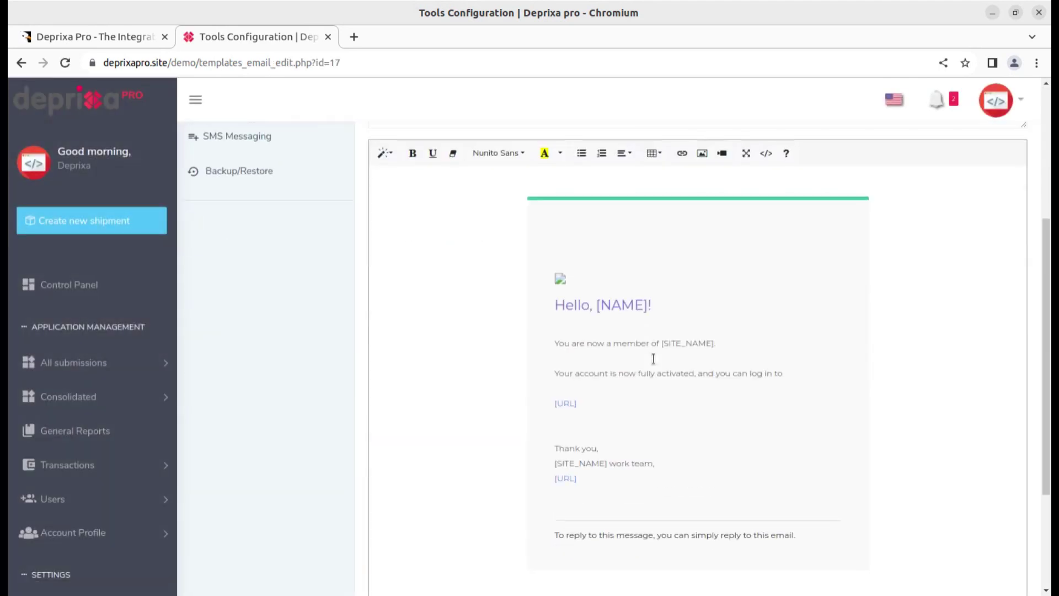
pyautogui.scroll(-2, 634, 373)
pyautogui.scroll(2, 633, 373)
pyautogui.scroll(1, 633, 373)
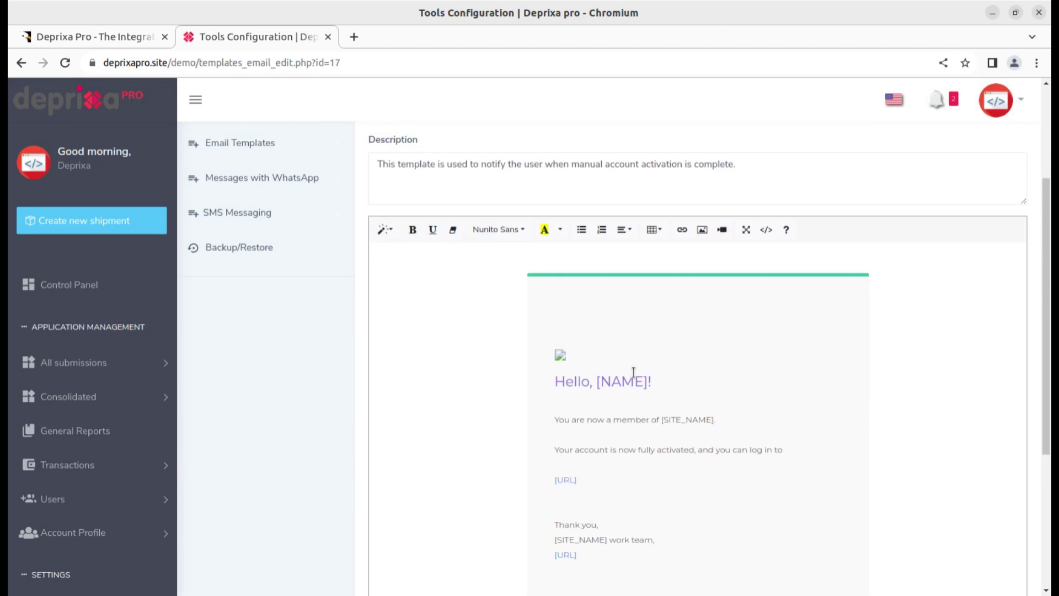
pyautogui.scroll(3, 601, 411)
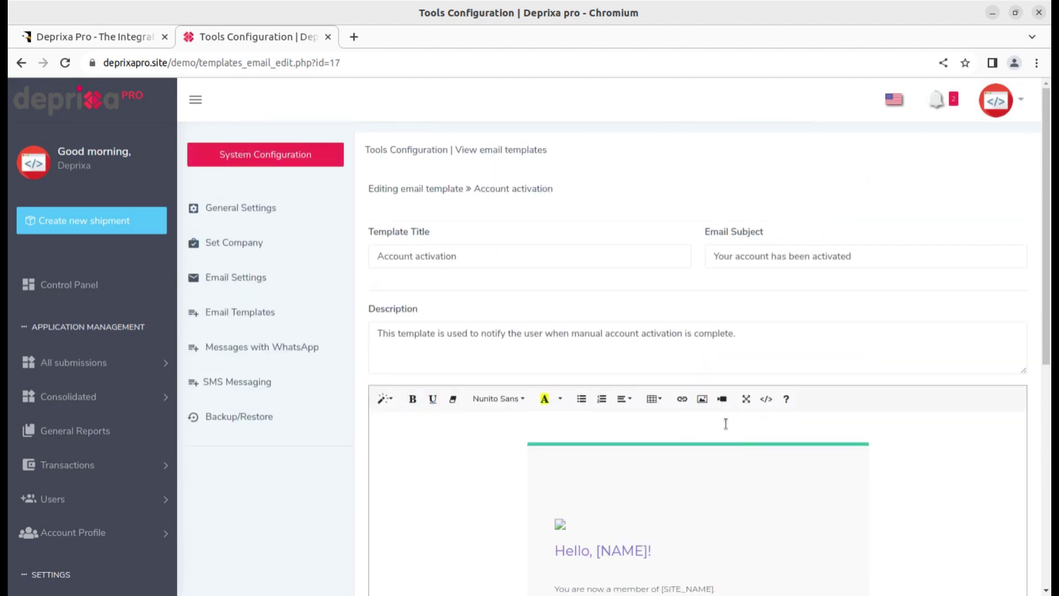
pyautogui.scroll(-3, 630, 409)
pyautogui.scroll(3, 526, 379)
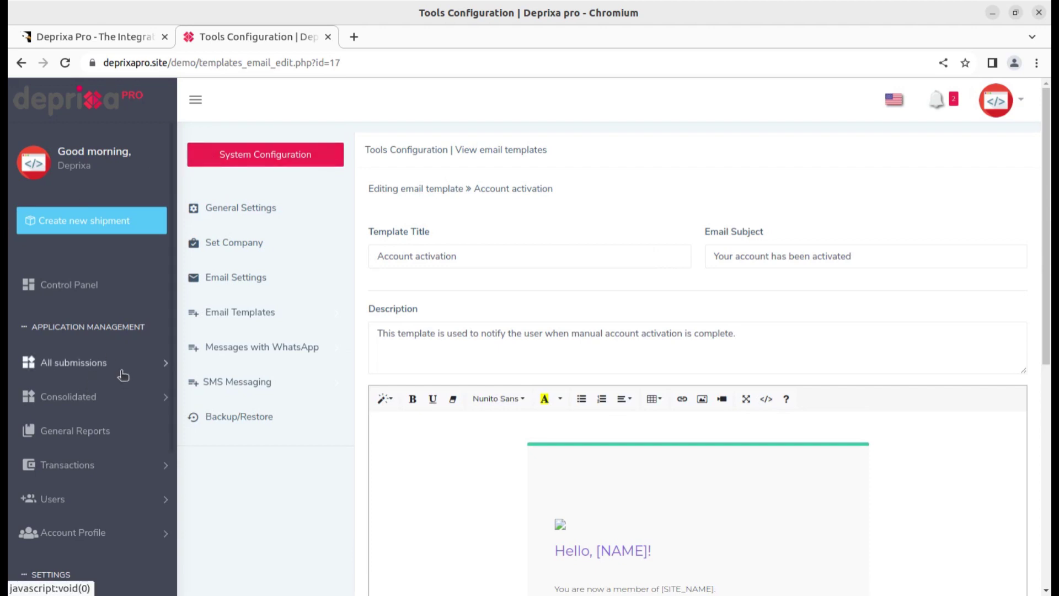
# - Leave the Account activation template and review the shipment notification entries in the email templates list
pyautogui.scroll(-3, 119, 375)
pyautogui.click(92, 432)
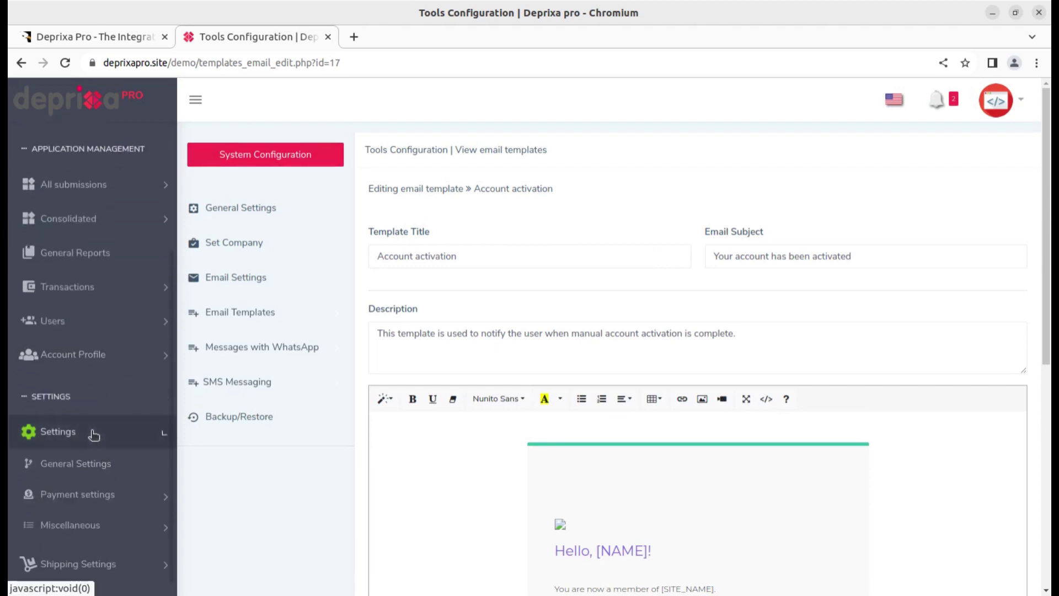
pyautogui.click(252, 316)
pyautogui.click(240, 342)
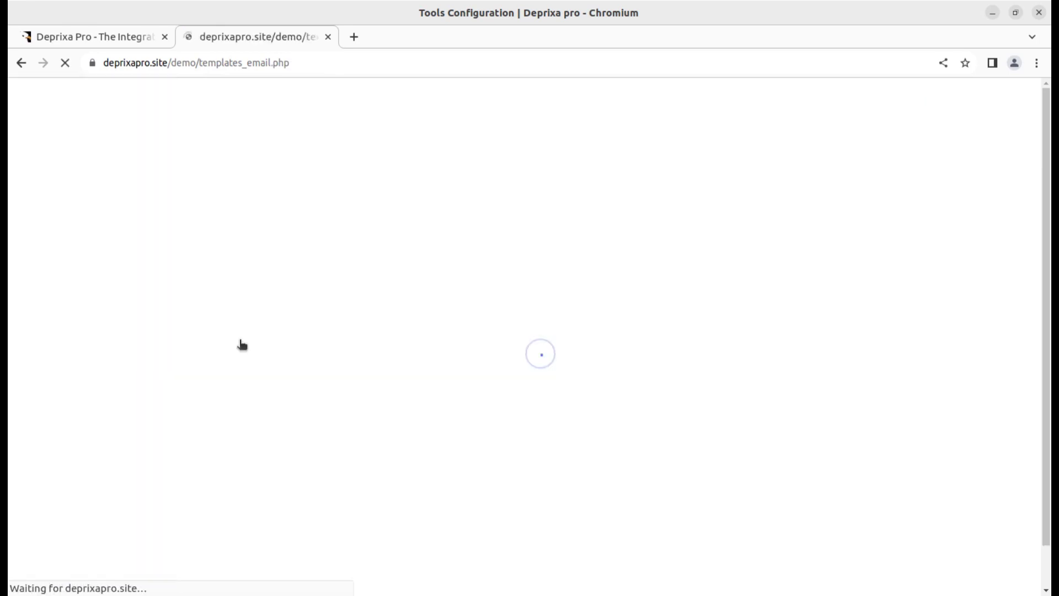
pyautogui.scroll(-3, 522, 326)
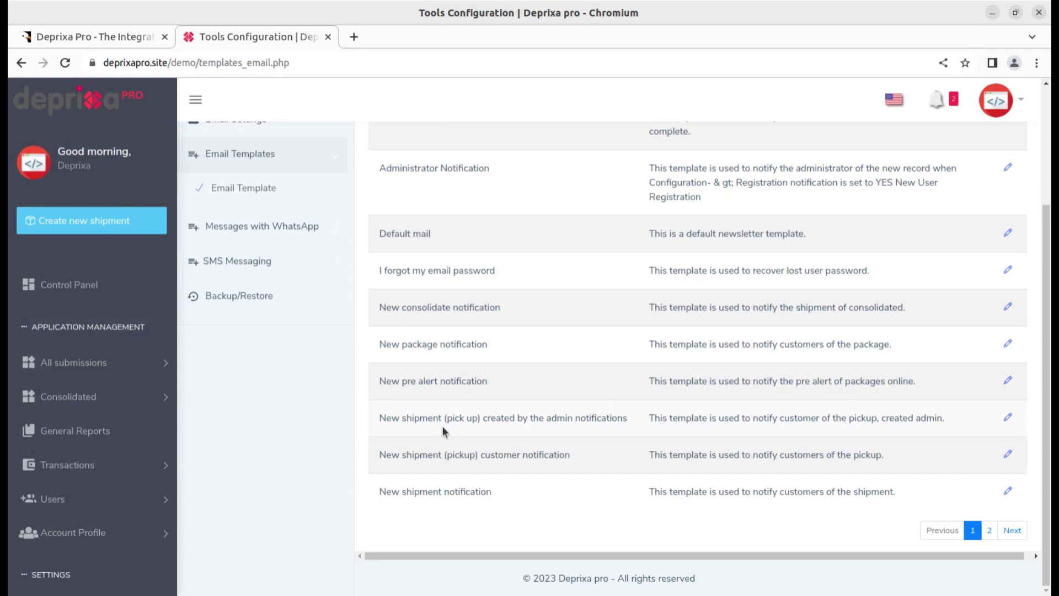
pyautogui.scroll(3, 653, 270)
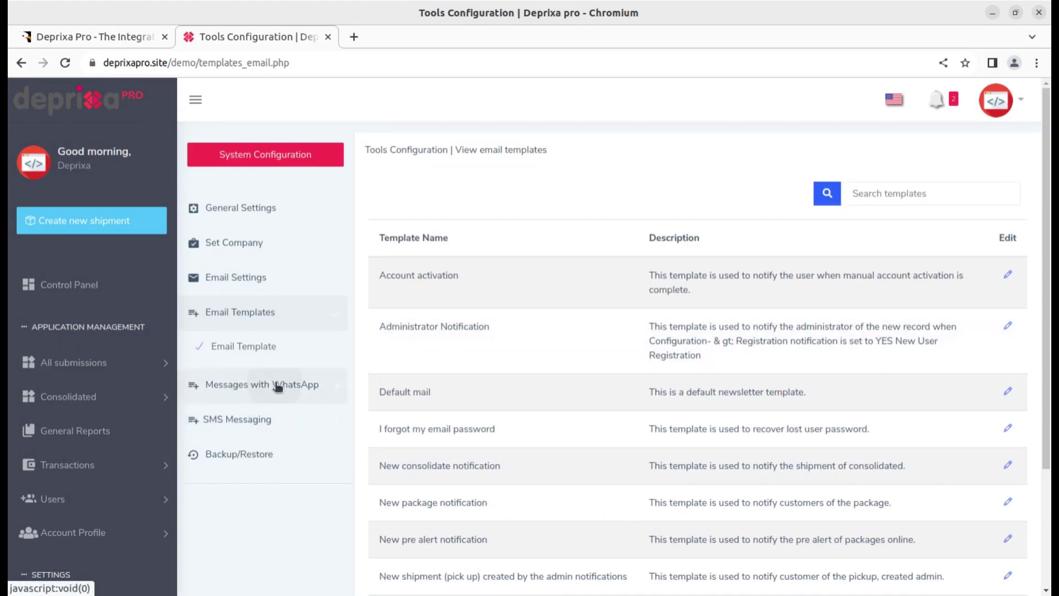
# - View the Twilio WhatsApp activation page and its configuration page with the account SID, token and number fields
pyautogui.click(277, 385)
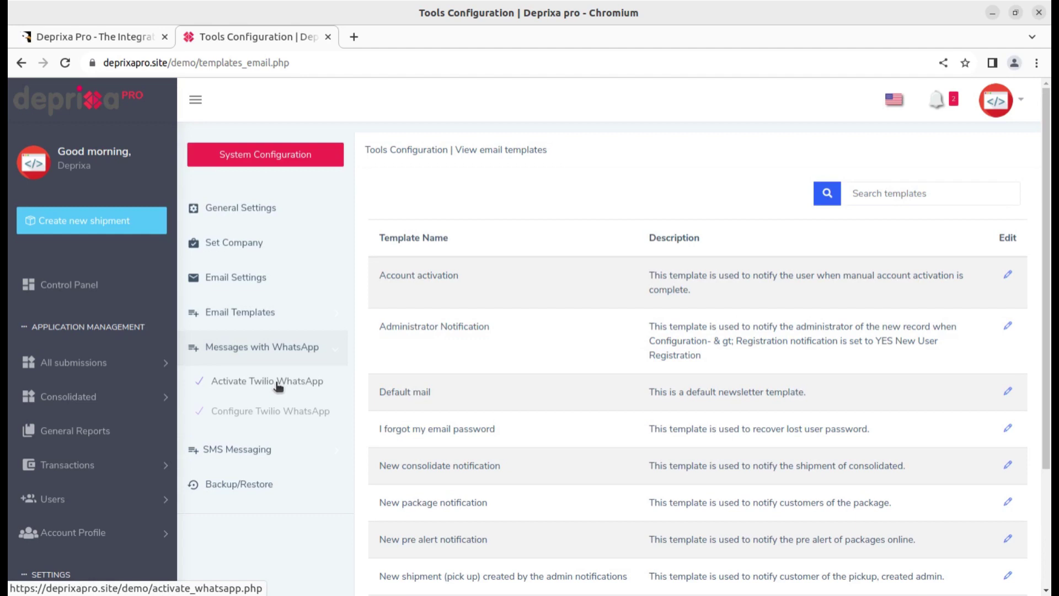
pyautogui.click(278, 386)
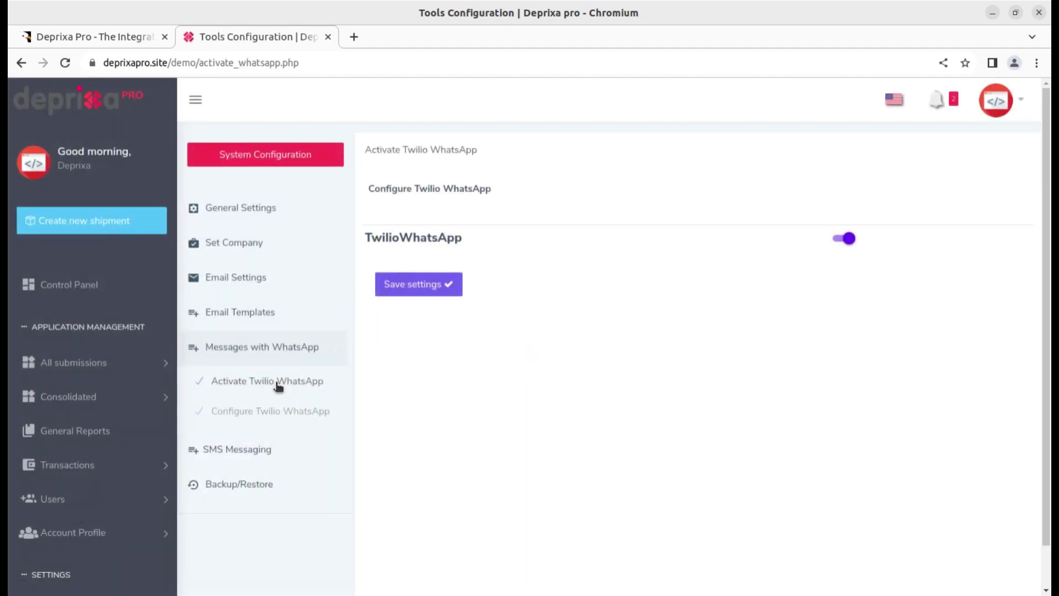
pyautogui.click(255, 415)
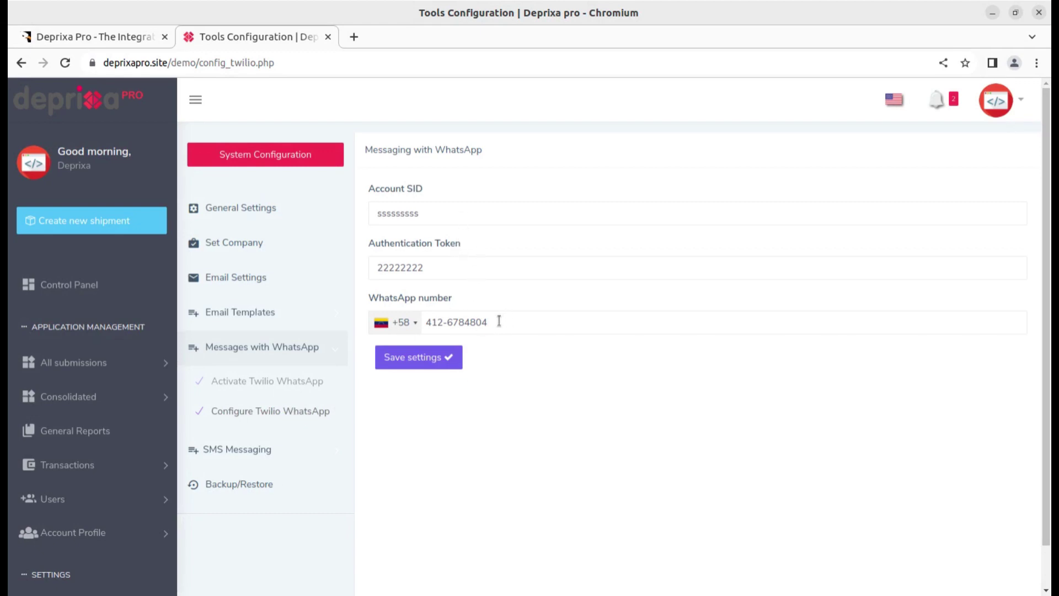
# - View the Twilio SMS enabling page and the Twilio SMS configuration page
pyautogui.click(262, 454)
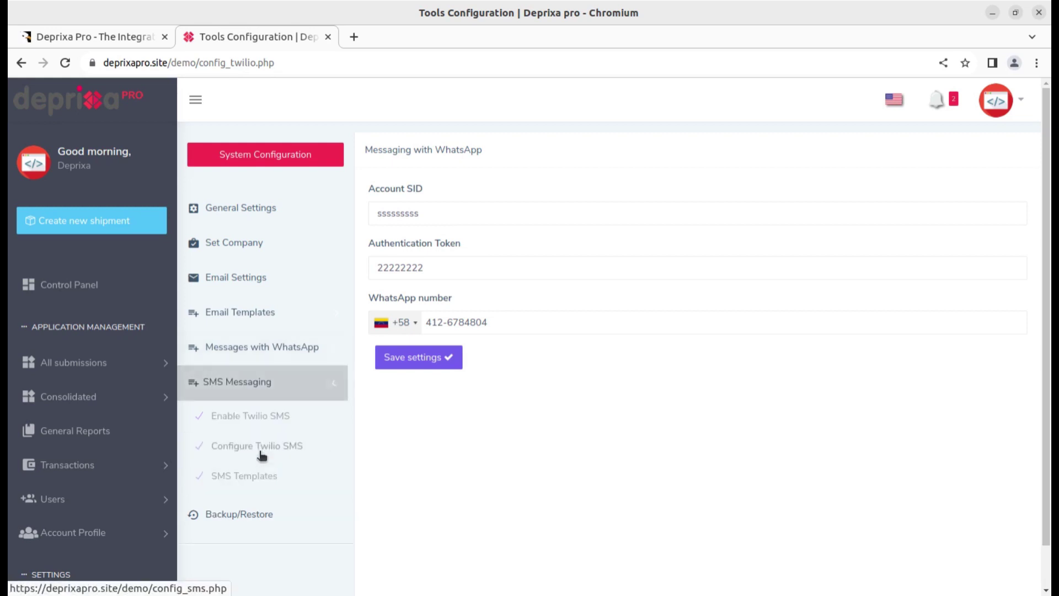
pyautogui.click(251, 422)
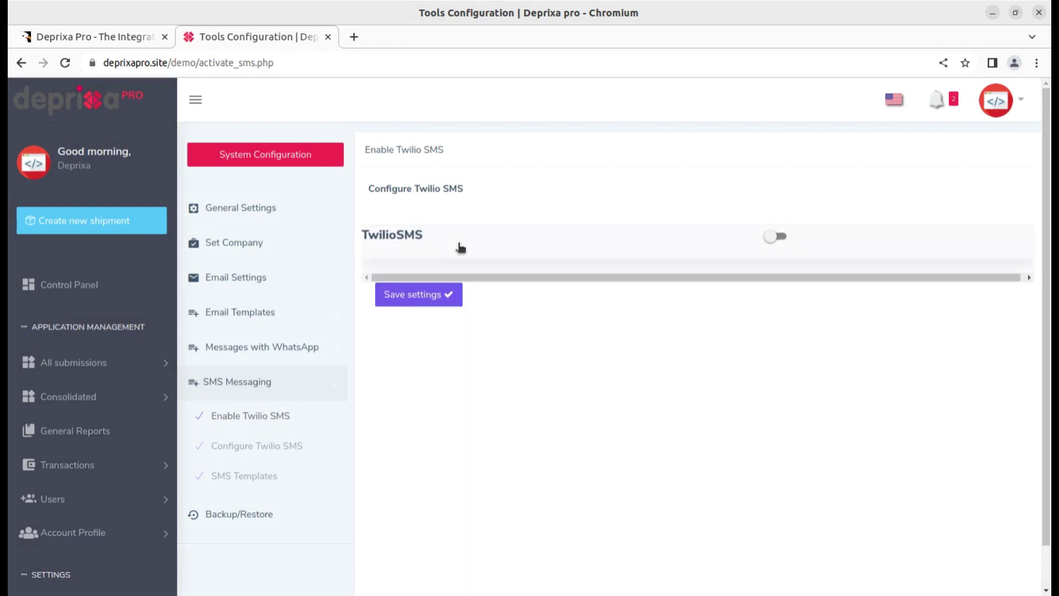
pyautogui.click(255, 453)
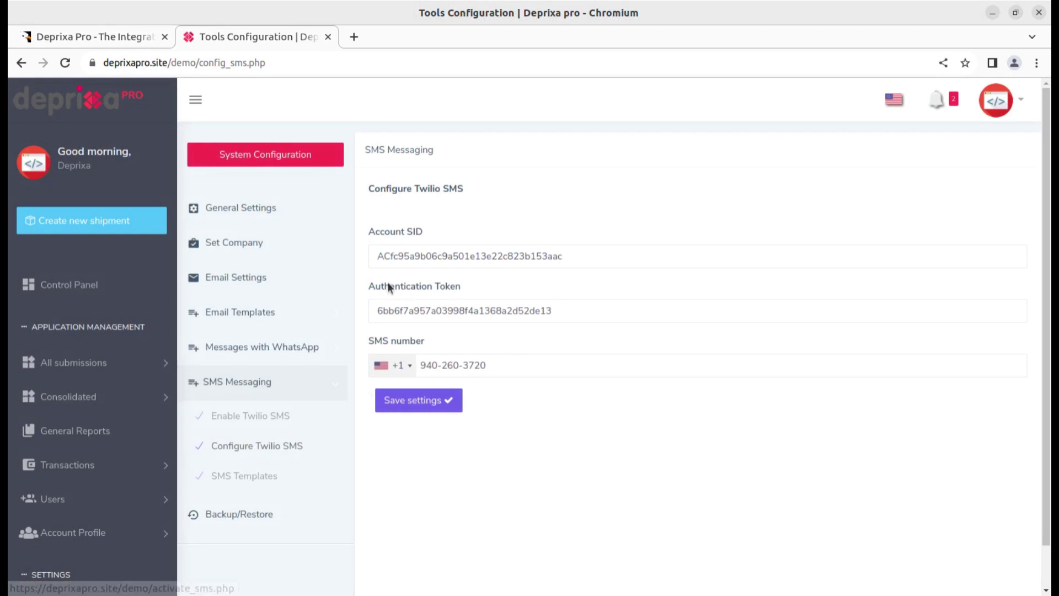
# - Open the SMS templates list and bring up the "New Add Courier notification RECEIVER" template for editing
pyautogui.click(263, 482)
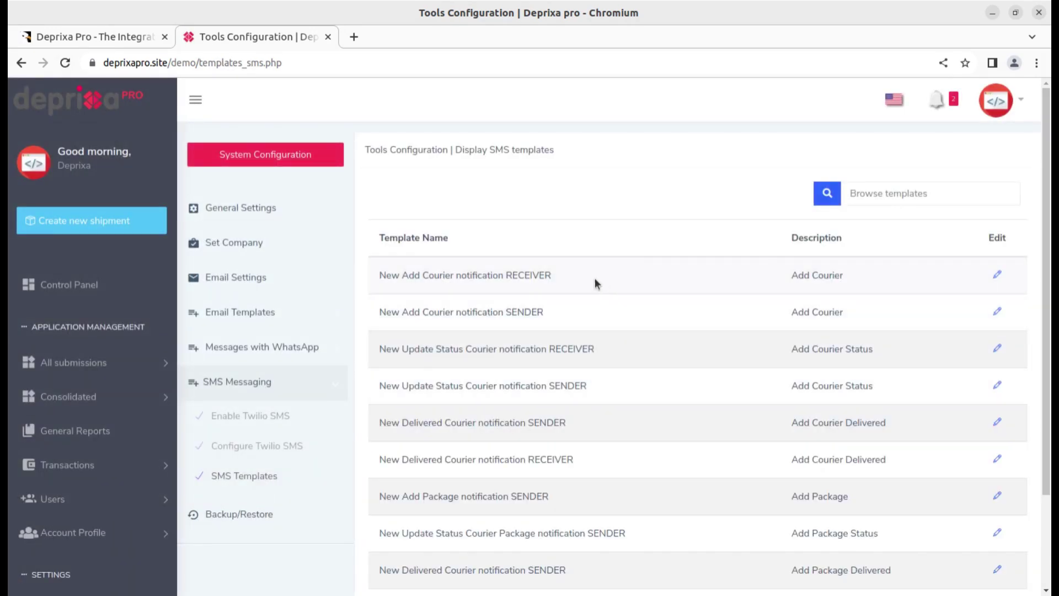
pyautogui.click(996, 275)
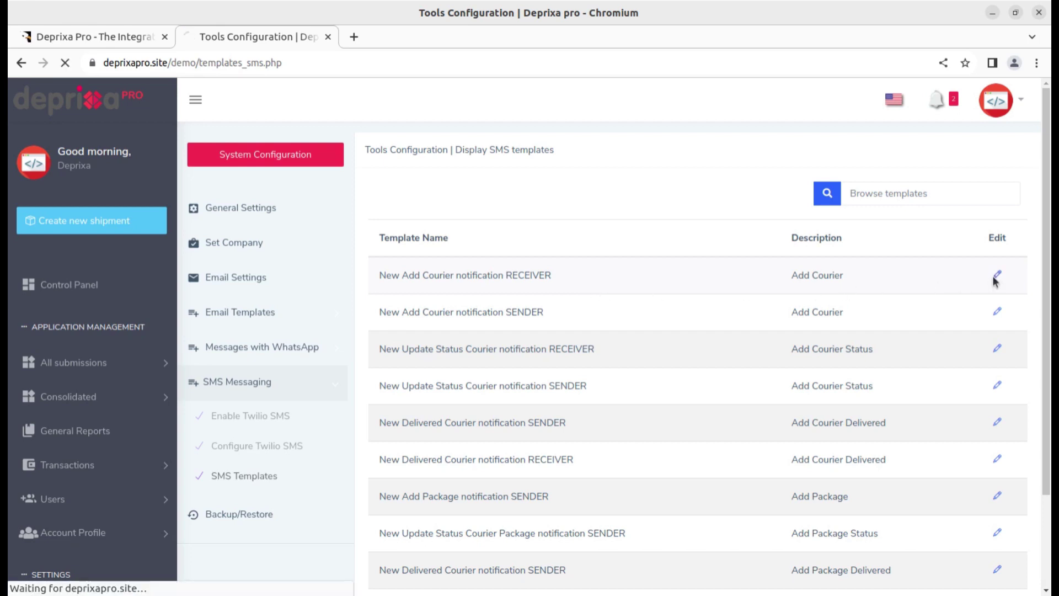
pyautogui.scroll(-1, 743, 386)
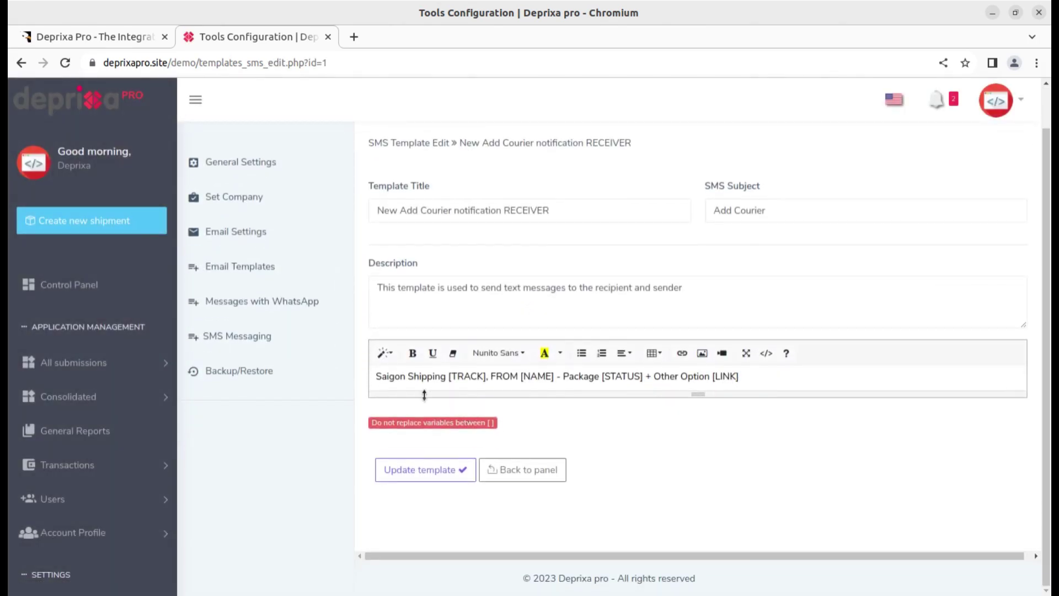
# - Examine the SMS template's message text and its [TRACK] variable, enlarging the message editor and toggling the code view
pyautogui.moveTo(406, 377); pyautogui.dragTo(740, 393)
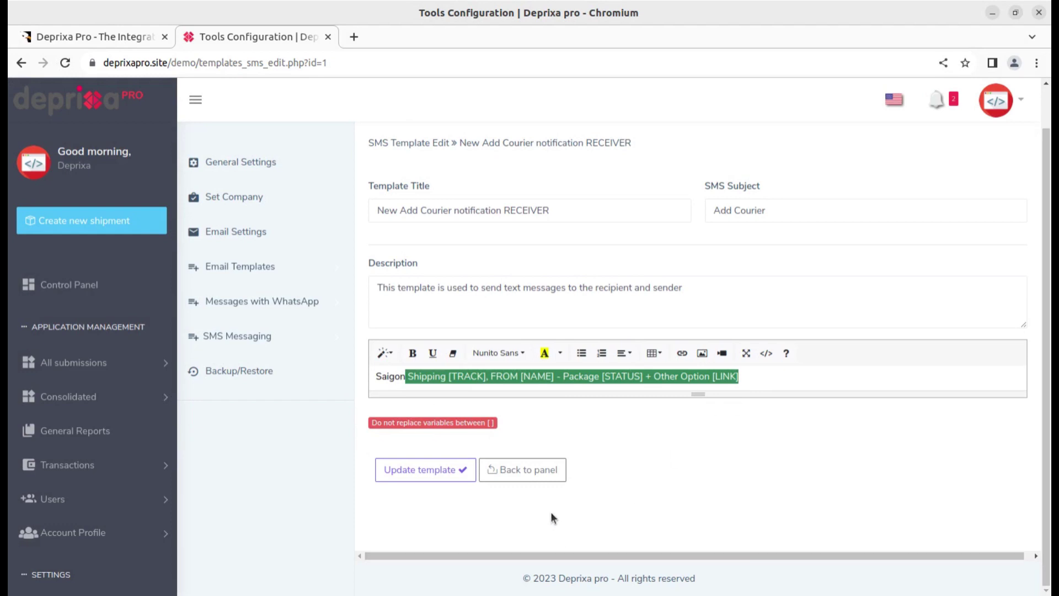
pyautogui.click(647, 467)
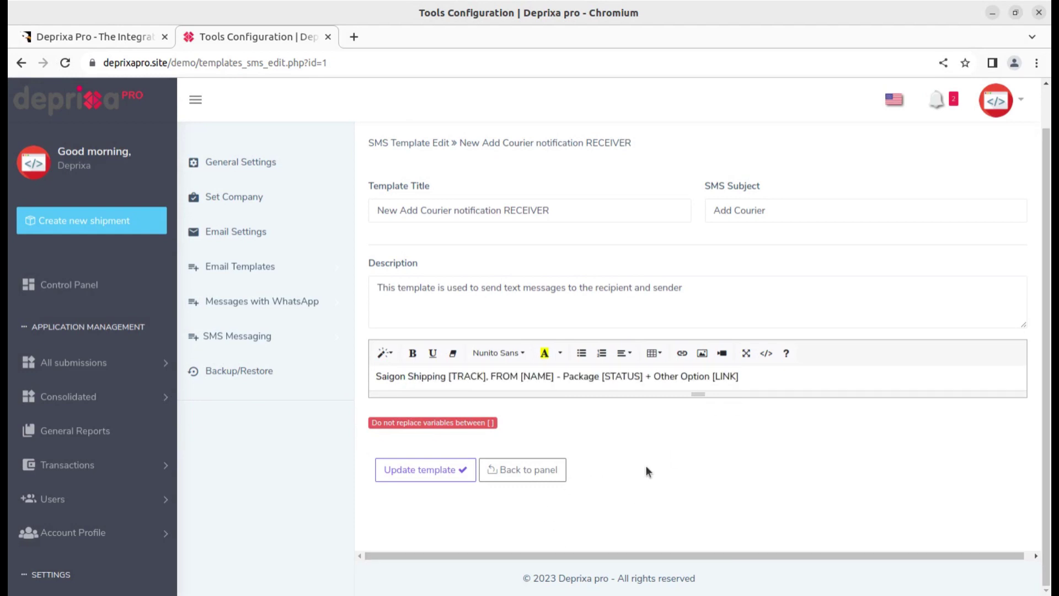
pyautogui.moveTo(486, 378); pyautogui.dragTo(448, 378)
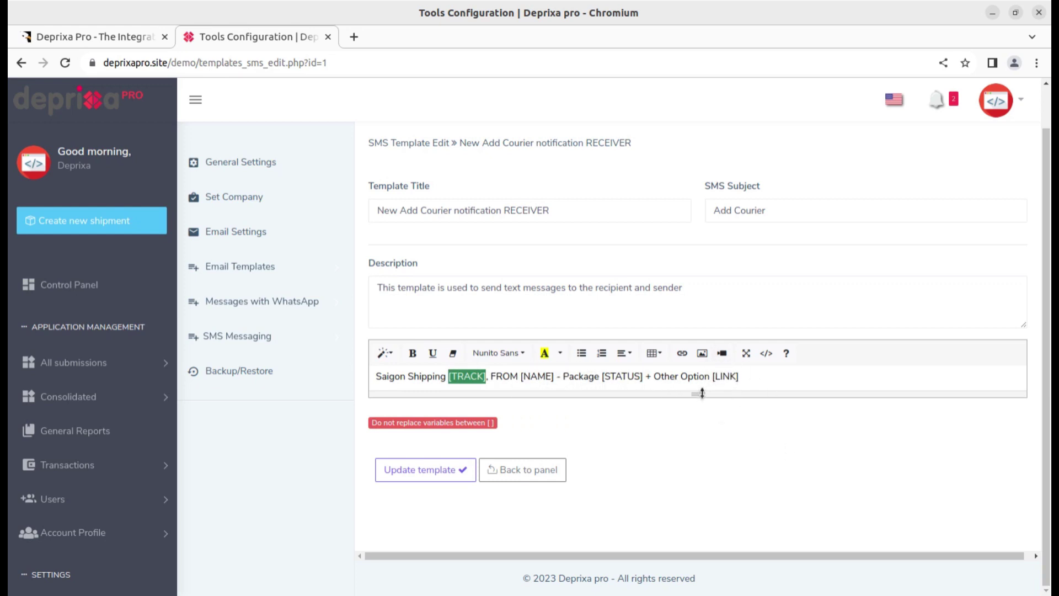
pyautogui.moveTo(698, 393); pyautogui.dragTo(698, 484)
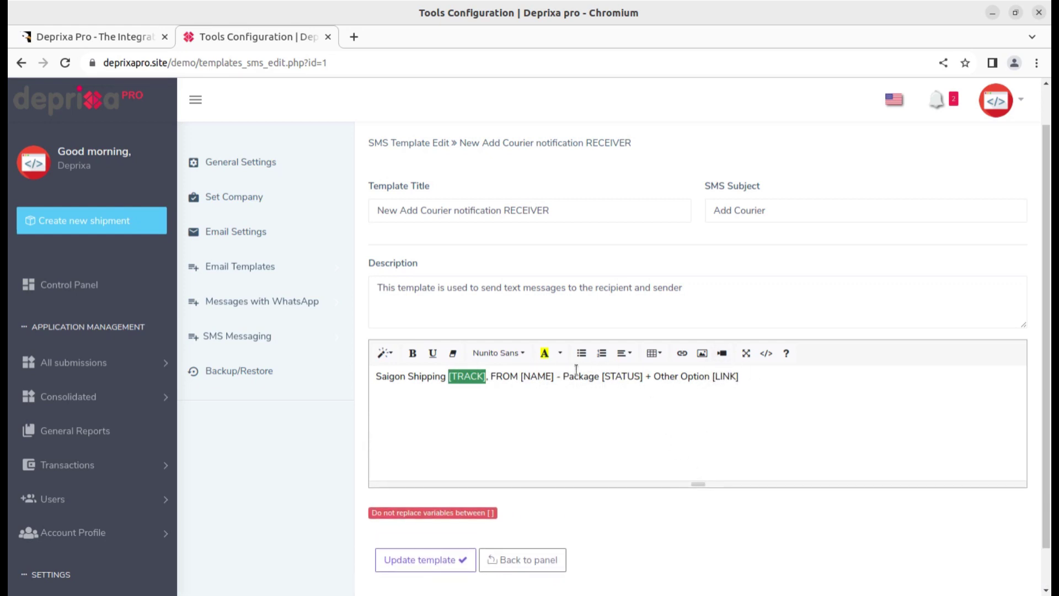
pyautogui.click(764, 360)
pyautogui.click(764, 359)
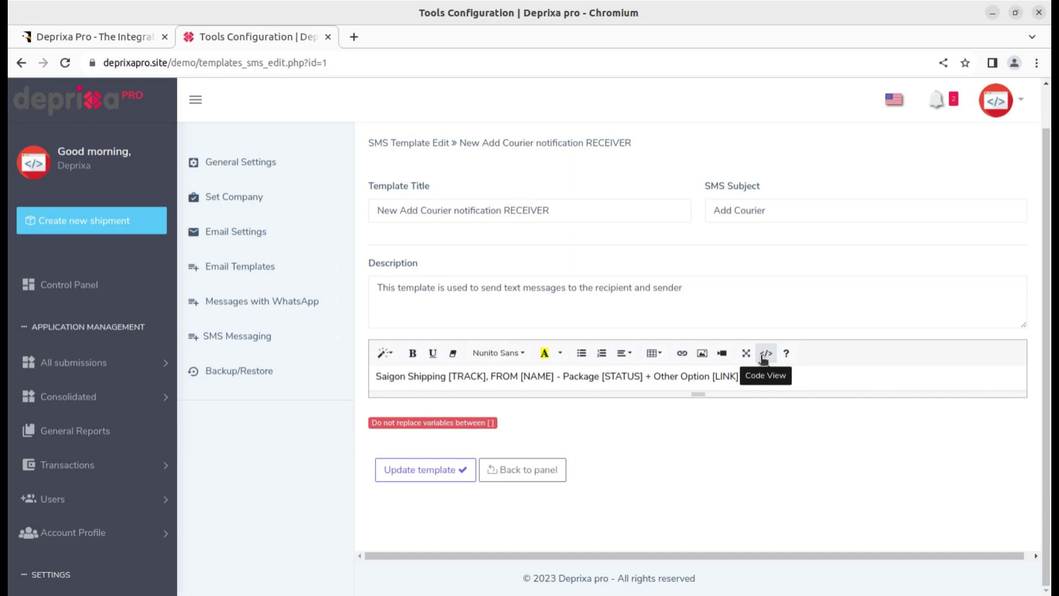
# - Leave the SMS template editor and open the Backup/Restore page
pyautogui.click(525, 475)
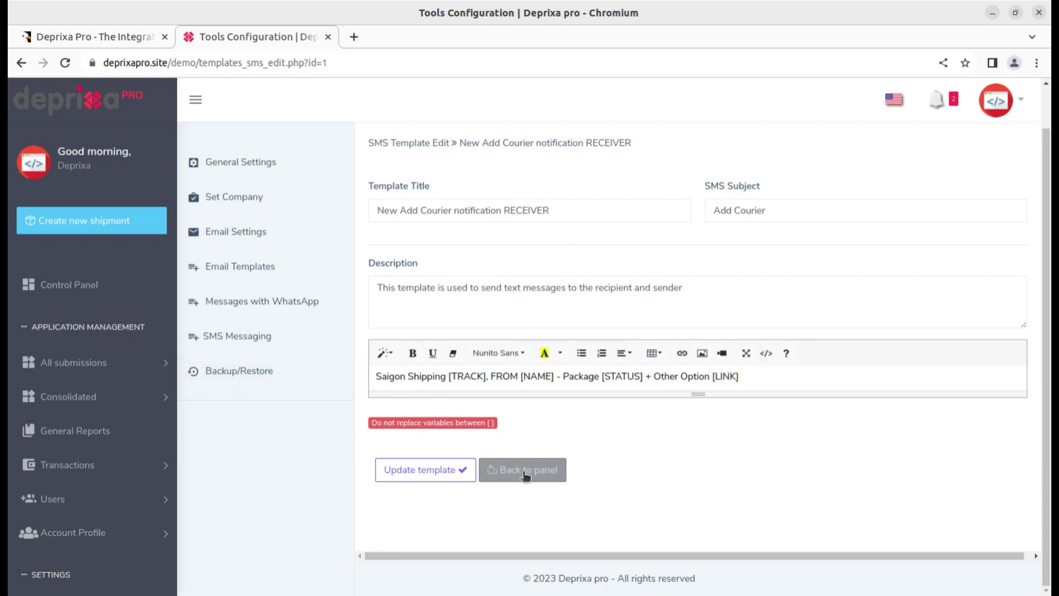
pyautogui.click(241, 375)
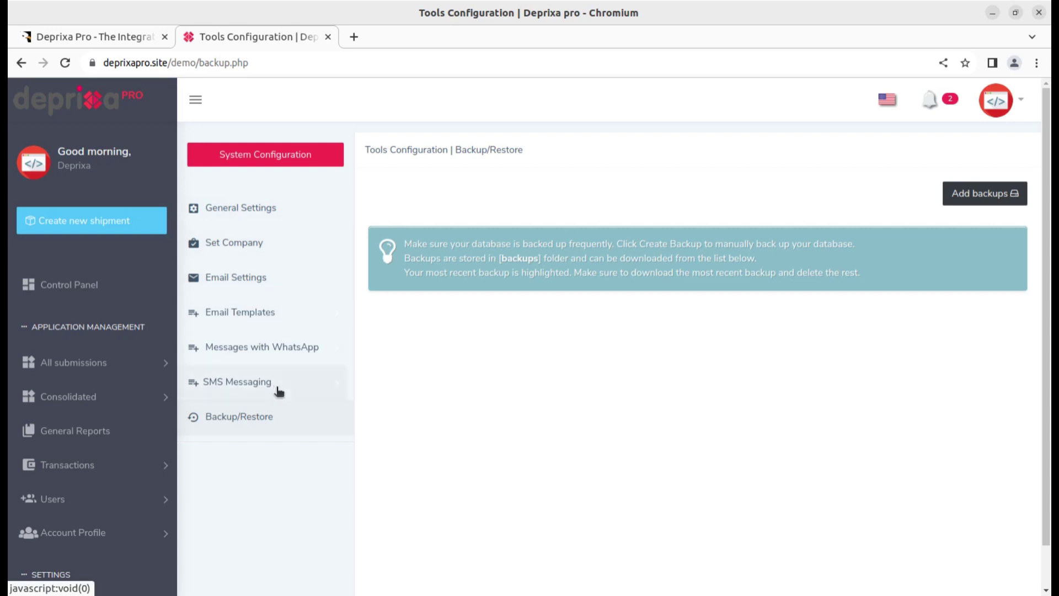
# - Open the payment API settings list and bring up the Stripe payment method's edit form with its key fields and enable option
pyautogui.scroll(-2, 246, 421)
pyautogui.scroll(-3, 138, 513)
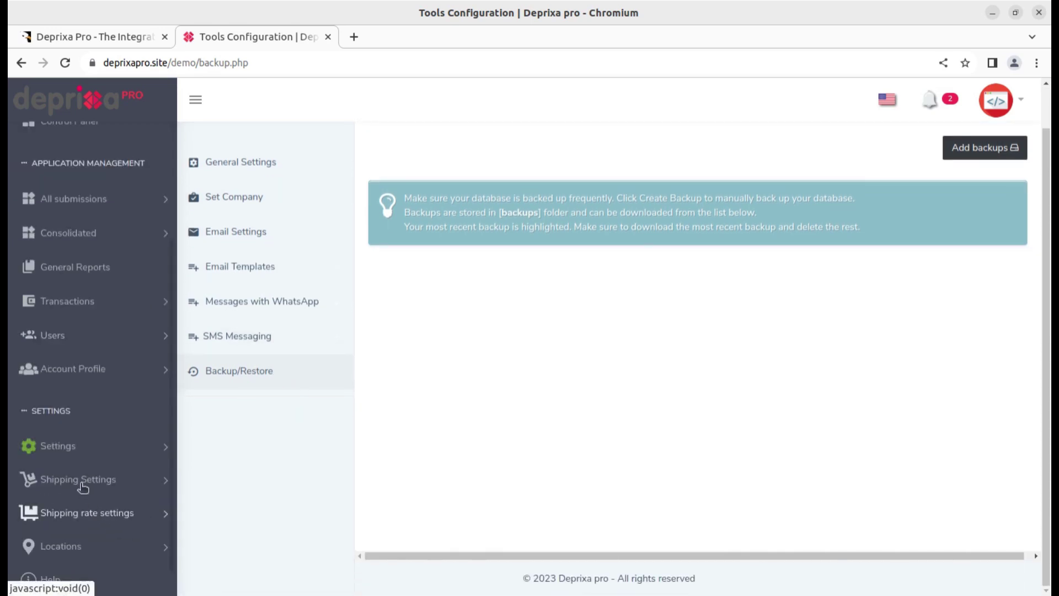
pyautogui.click(139, 455)
pyautogui.scroll(-2, 105, 479)
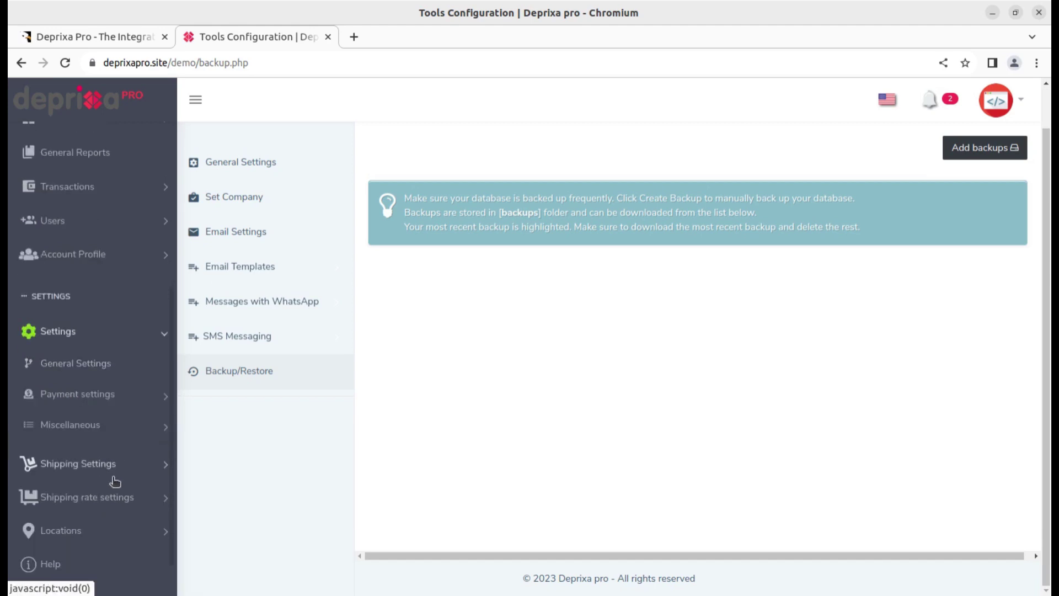
pyautogui.click(115, 396)
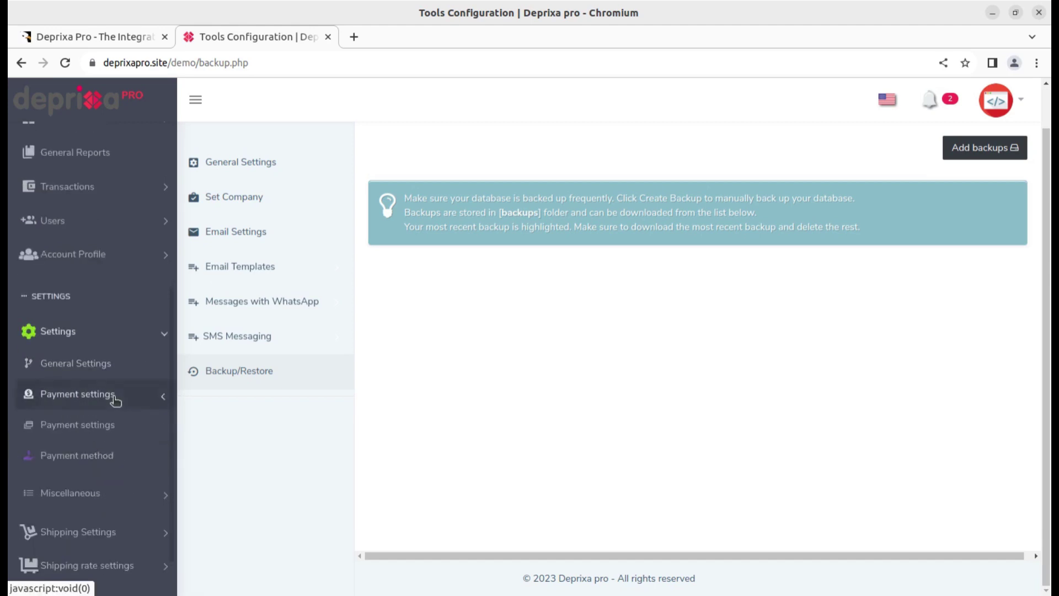
pyautogui.click(94, 428)
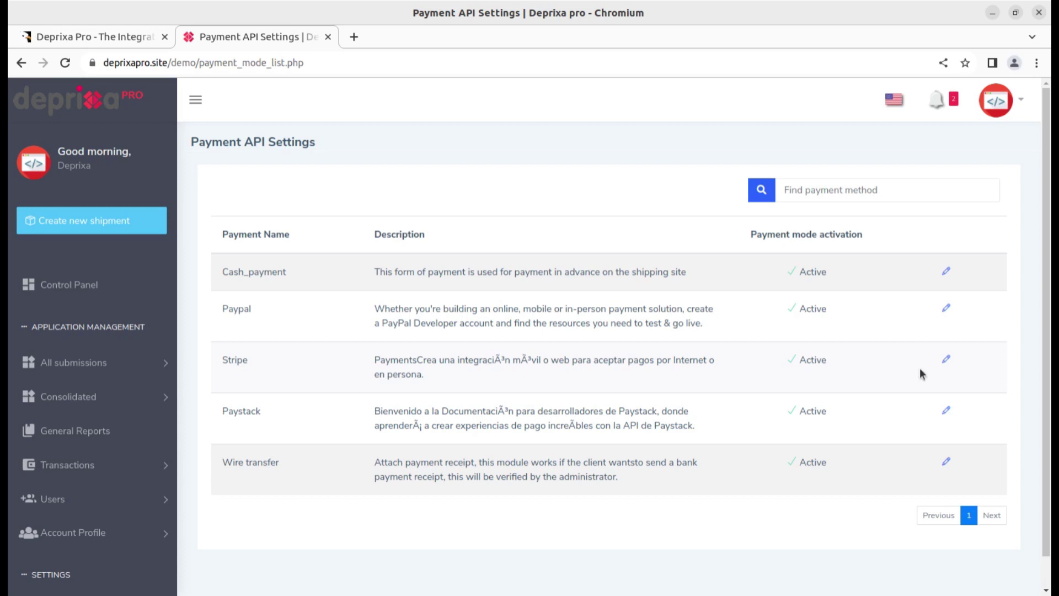
pyautogui.click(944, 361)
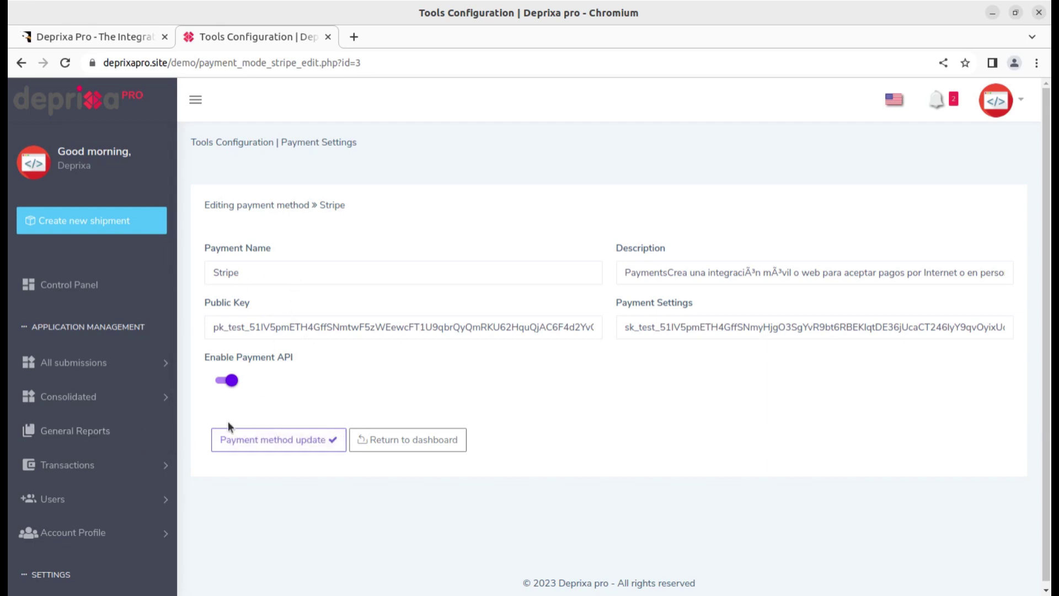
pyautogui.scroll(-1, 227, 421)
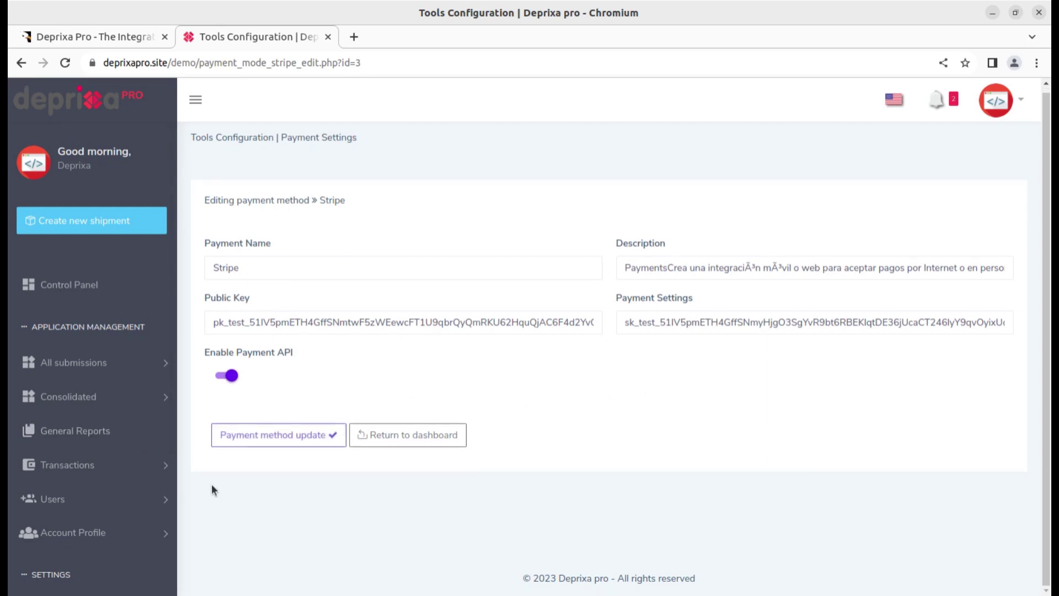
# - Open the list of payment methods and look through the methods and their days
pyautogui.scroll(-3, 133, 458)
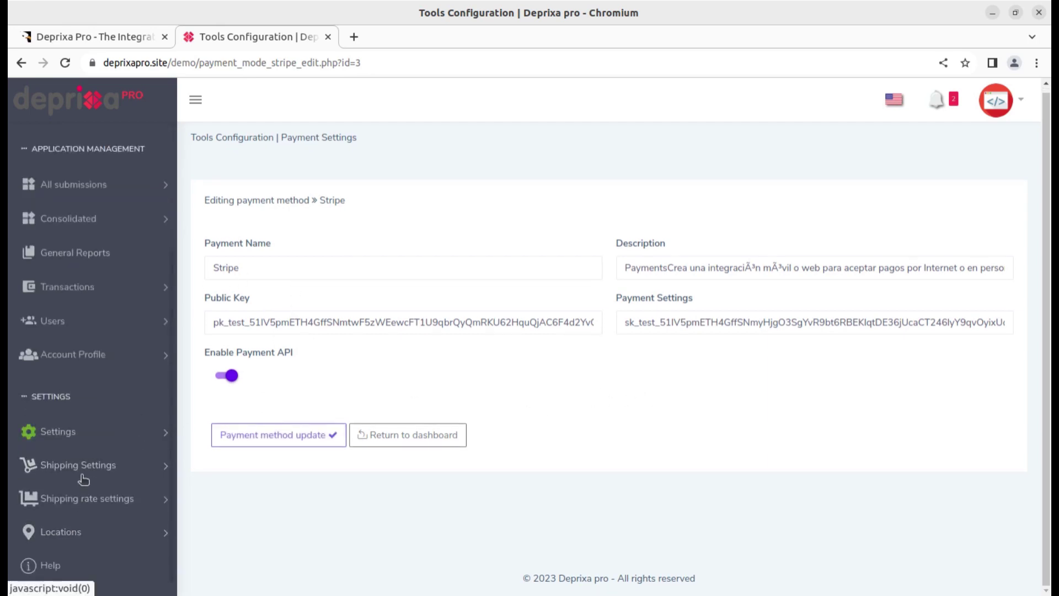
pyautogui.click(83, 440)
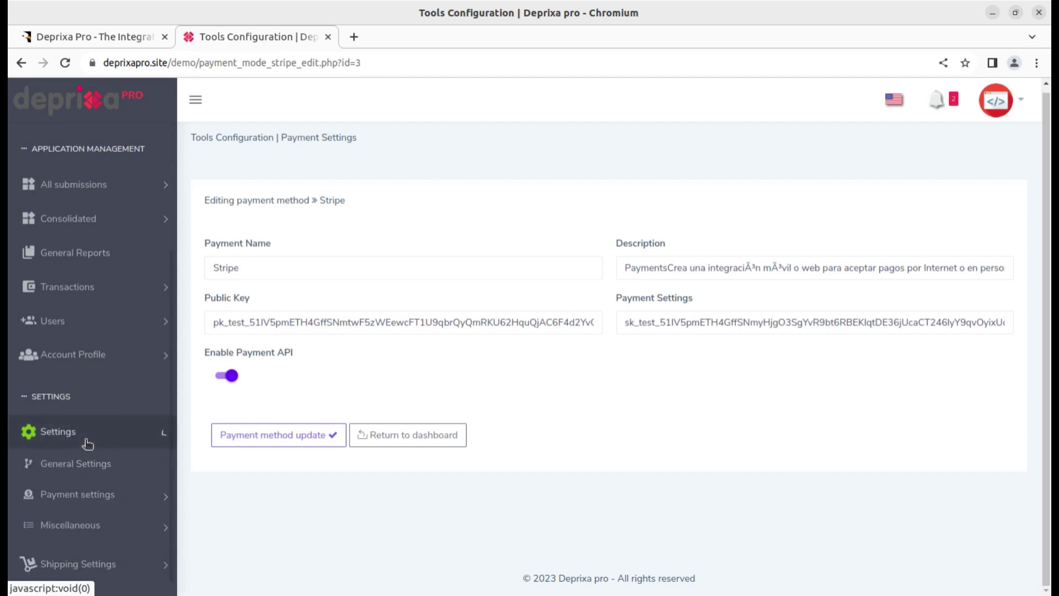
pyautogui.click(83, 495)
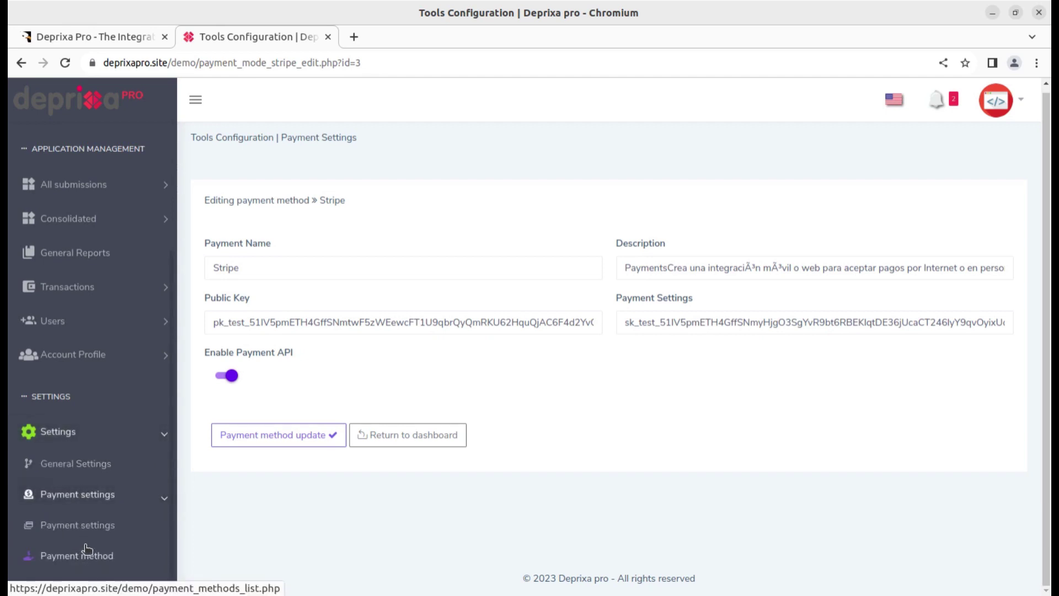
pyautogui.scroll(-2, 87, 548)
pyautogui.click(71, 478)
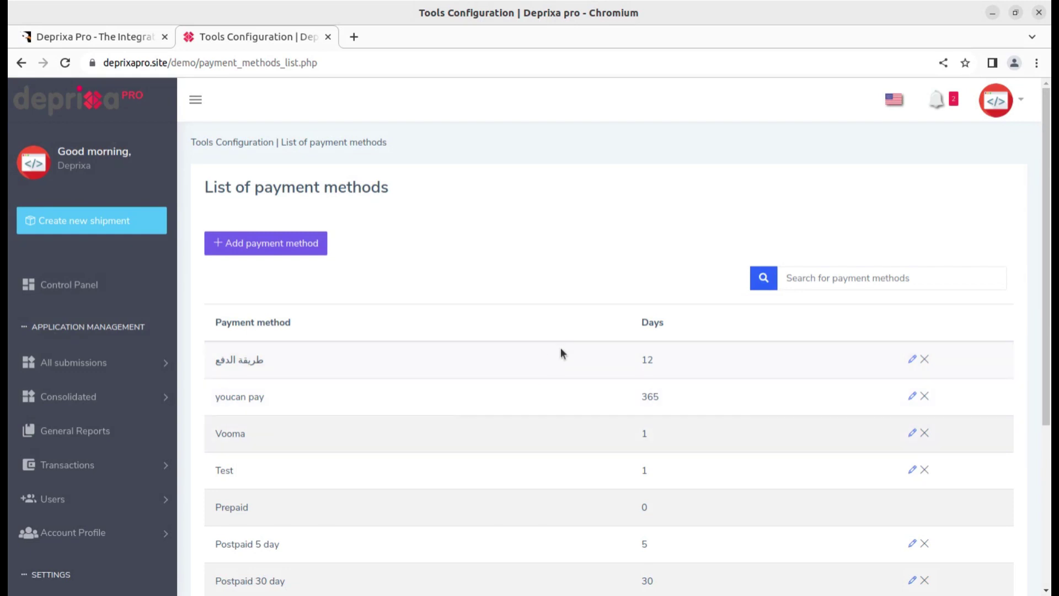
pyautogui.scroll(-3, 386, 337)
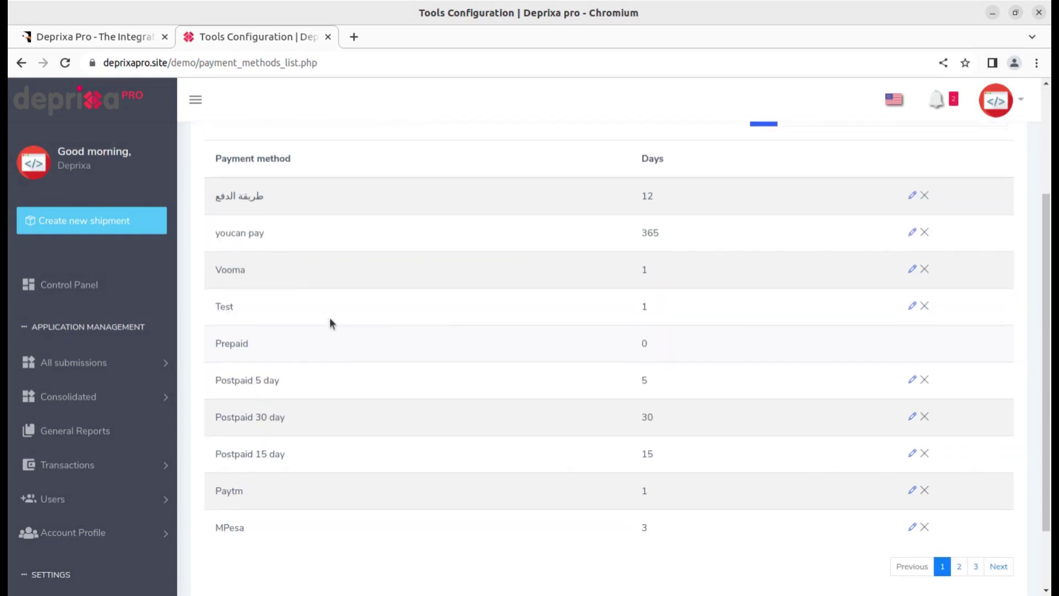
pyautogui.scroll(3, 300, 233)
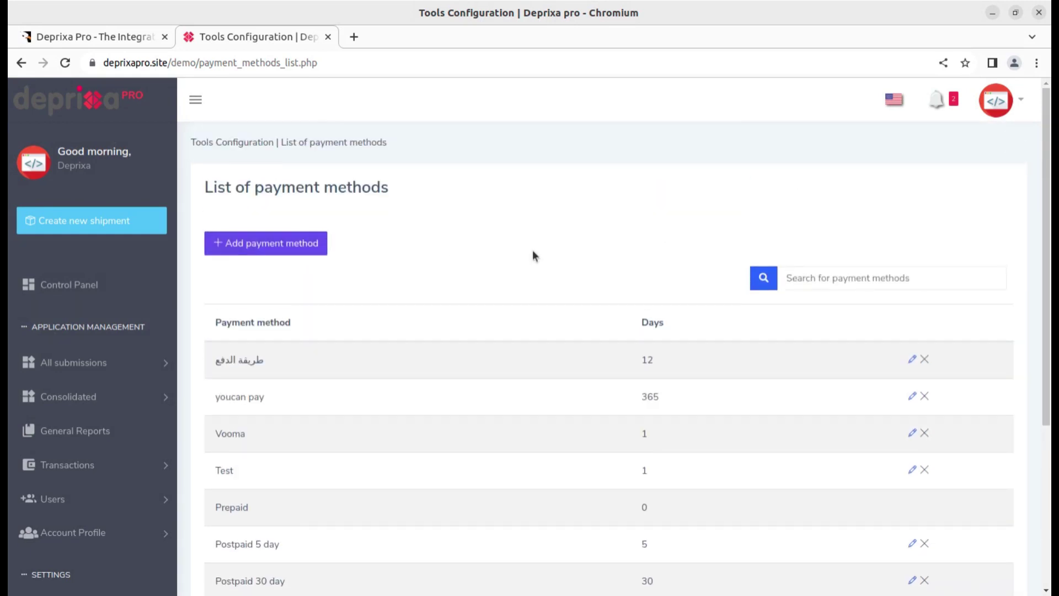
pyautogui.scroll(-5, 595, 253)
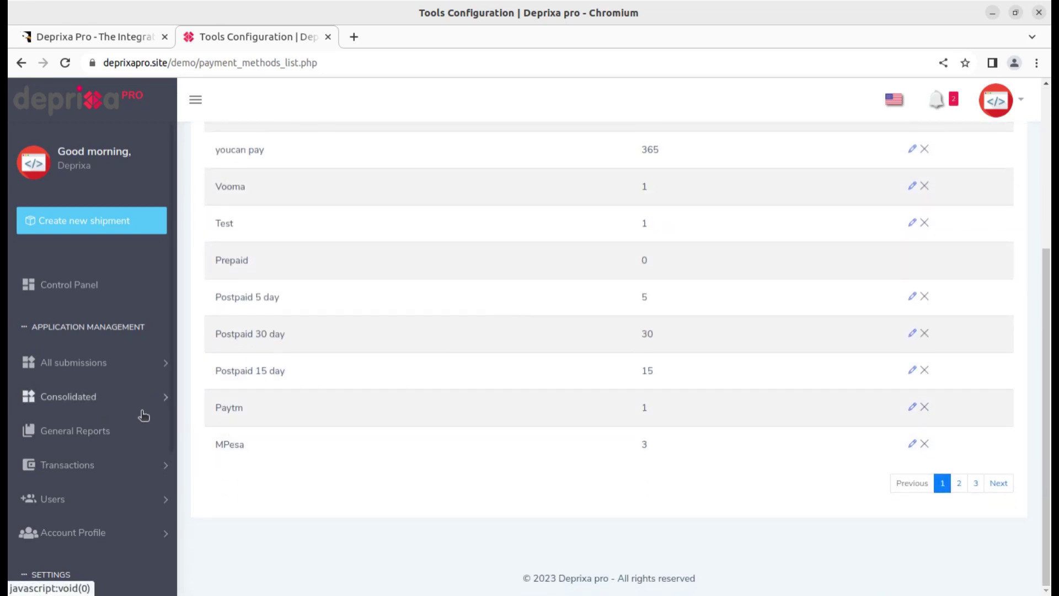
# - Open the office group page from the miscellaneous settings and review the list of offices
pyautogui.scroll(-6, 103, 522)
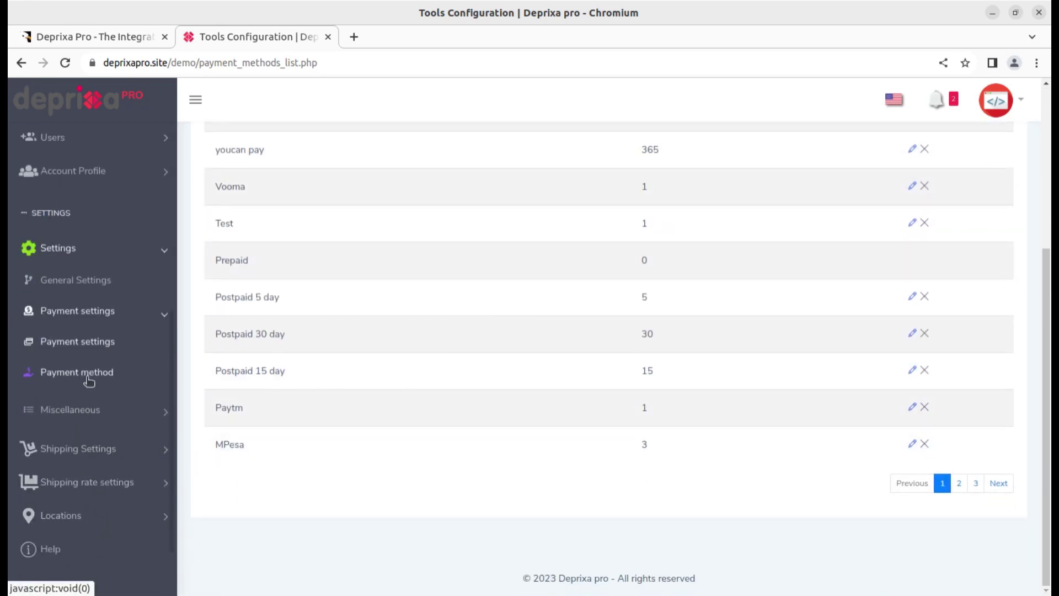
pyautogui.click(107, 313)
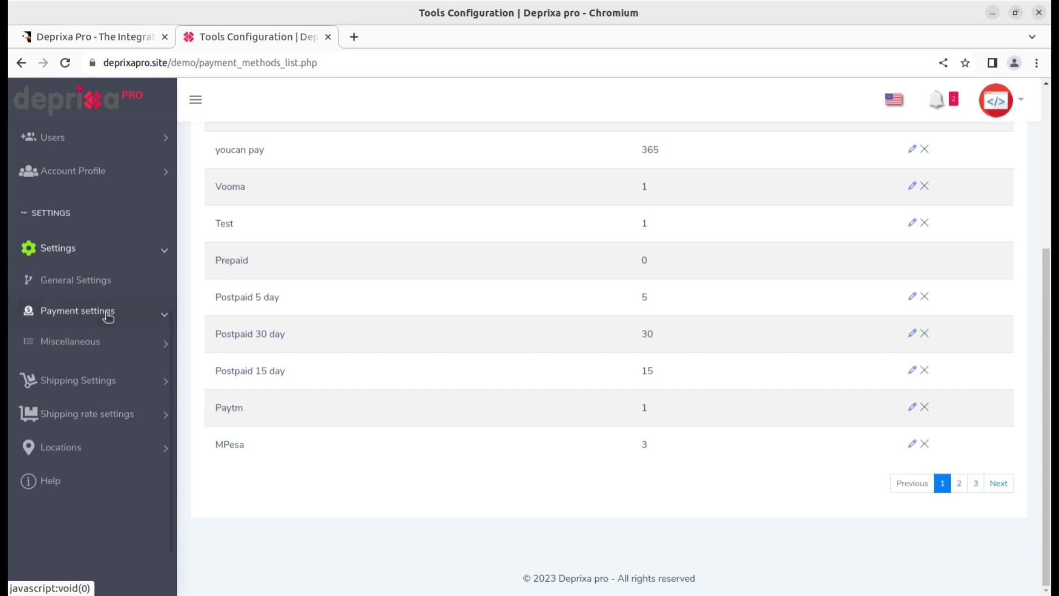
pyautogui.click(108, 314)
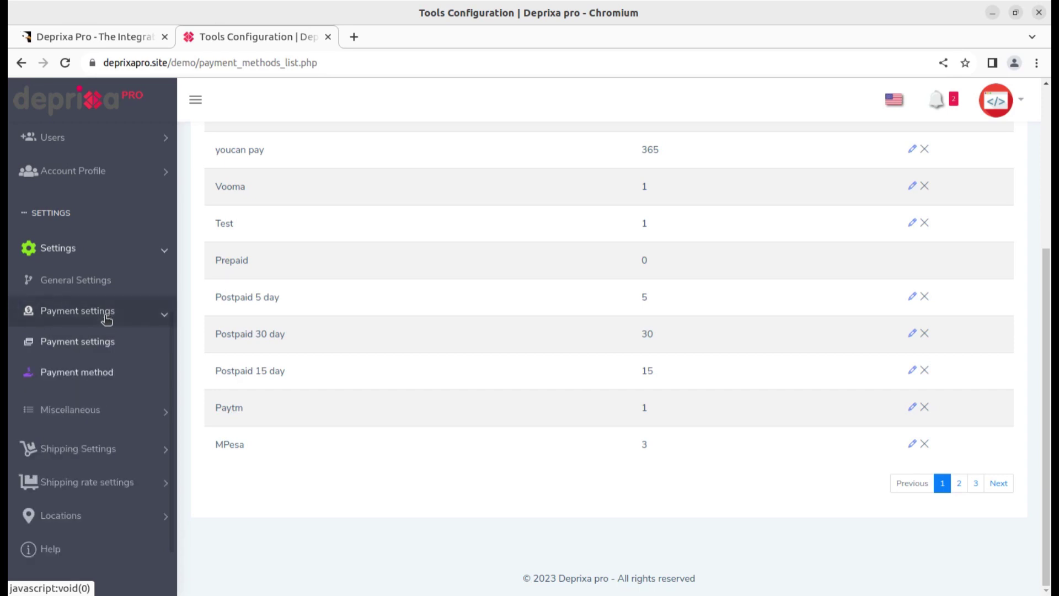
pyautogui.click(91, 412)
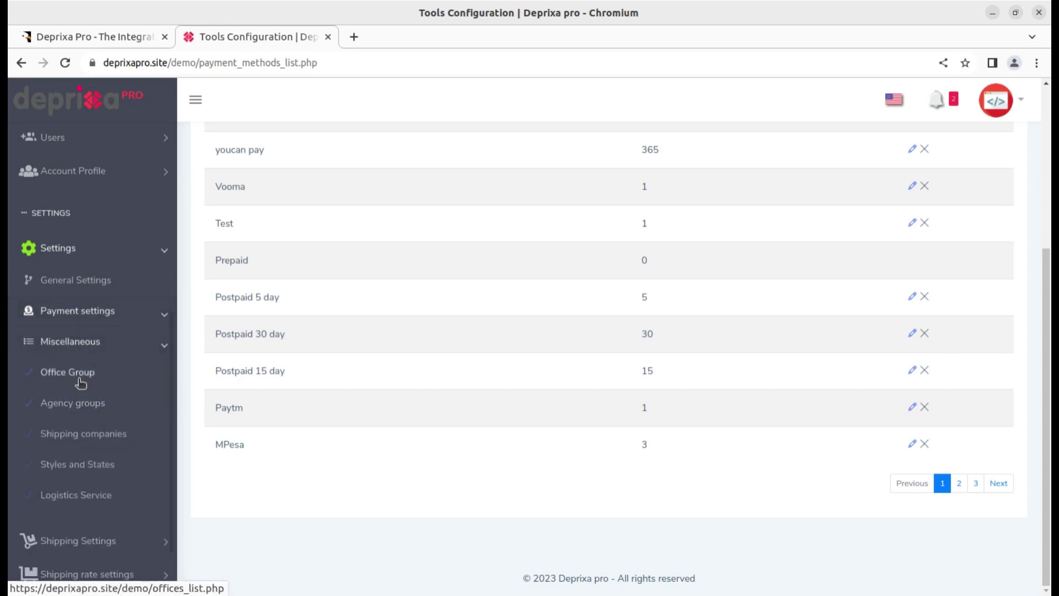
pyautogui.click(80, 381)
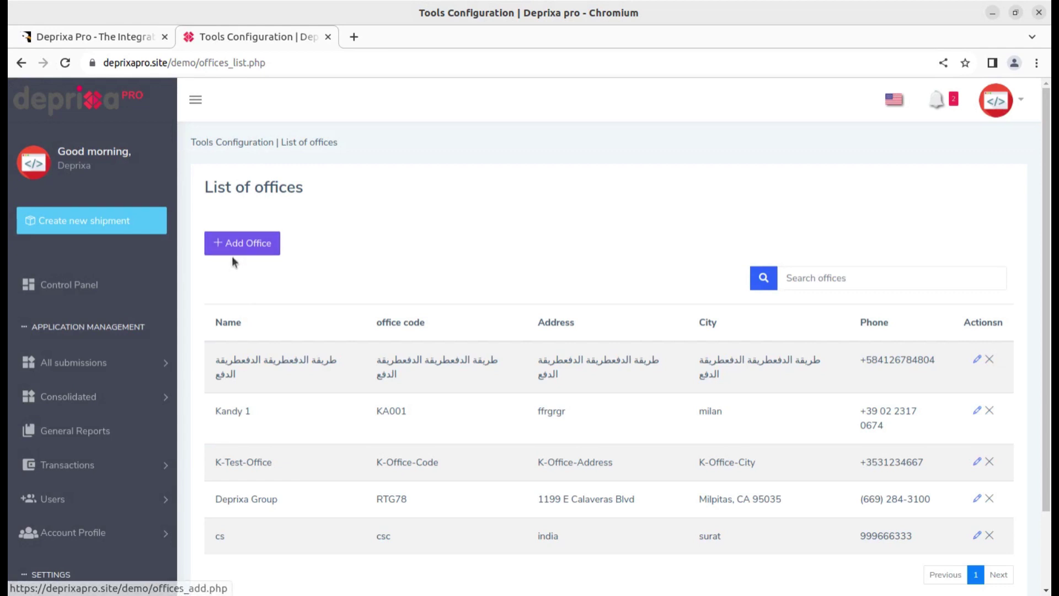
pyautogui.scroll(-3, 509, 380)
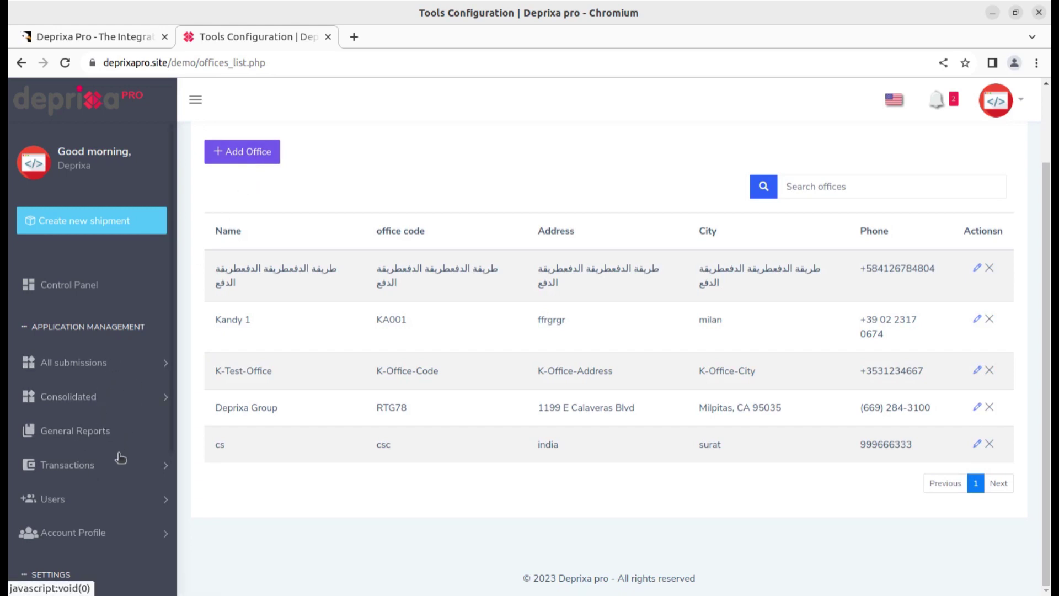
# - Open the list of agencies and bring up the blank form for adding a new agency
pyautogui.scroll(-5, 127, 430)
pyautogui.click(84, 524)
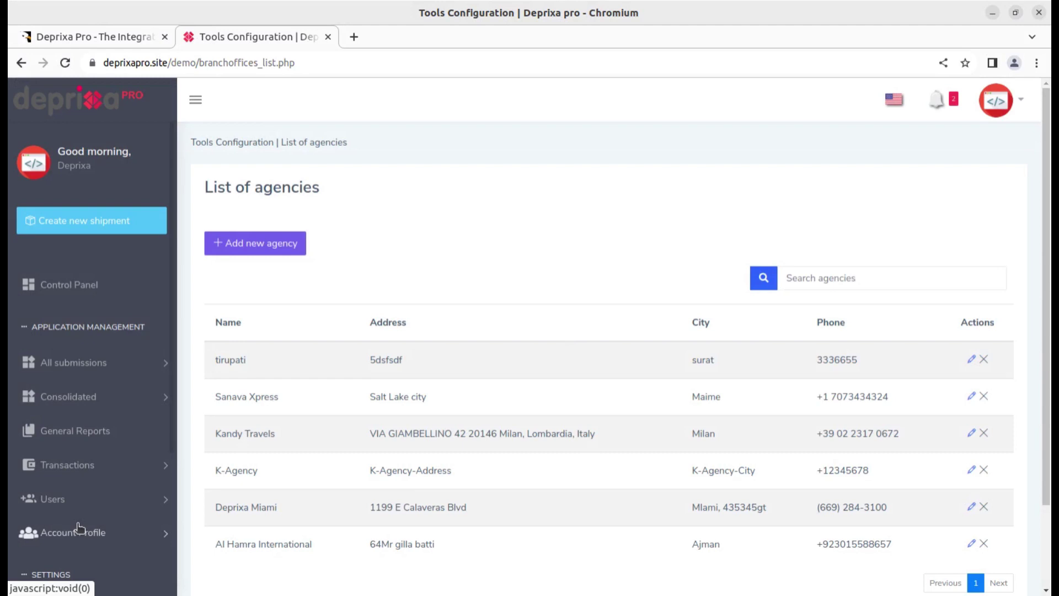
pyautogui.click(248, 245)
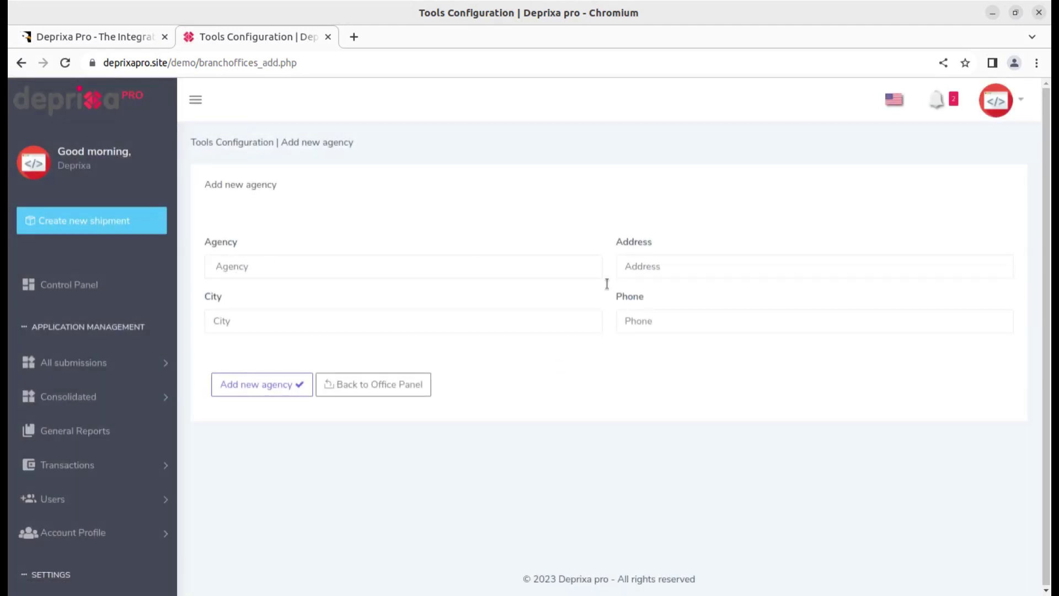
# - Leave the new agency form and open the shipping companies list from the miscellaneous settings
pyautogui.scroll(-3, 126, 496)
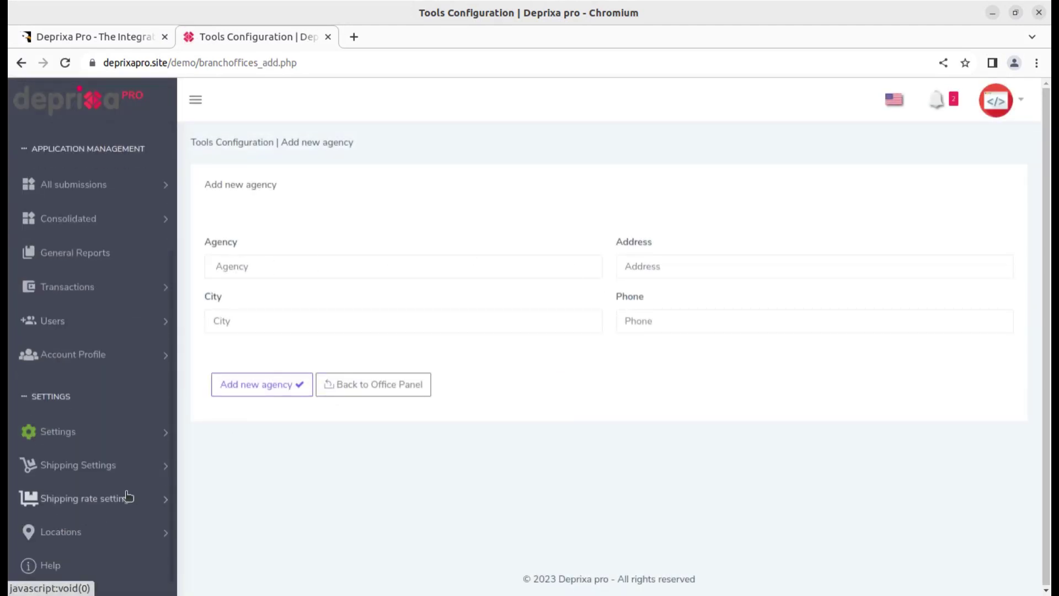
pyautogui.click(107, 441)
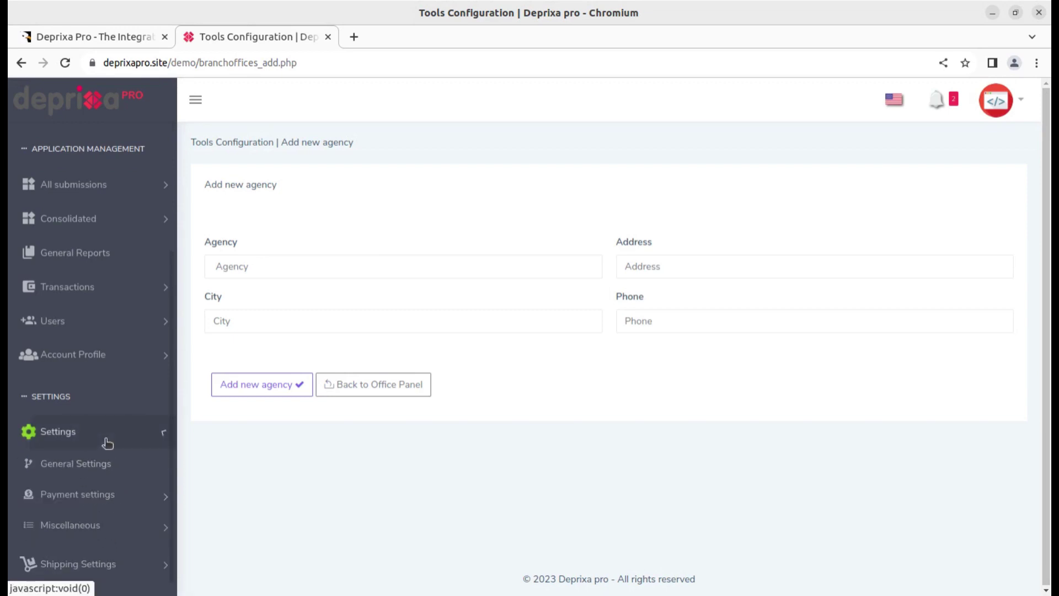
pyautogui.scroll(-2, 108, 442)
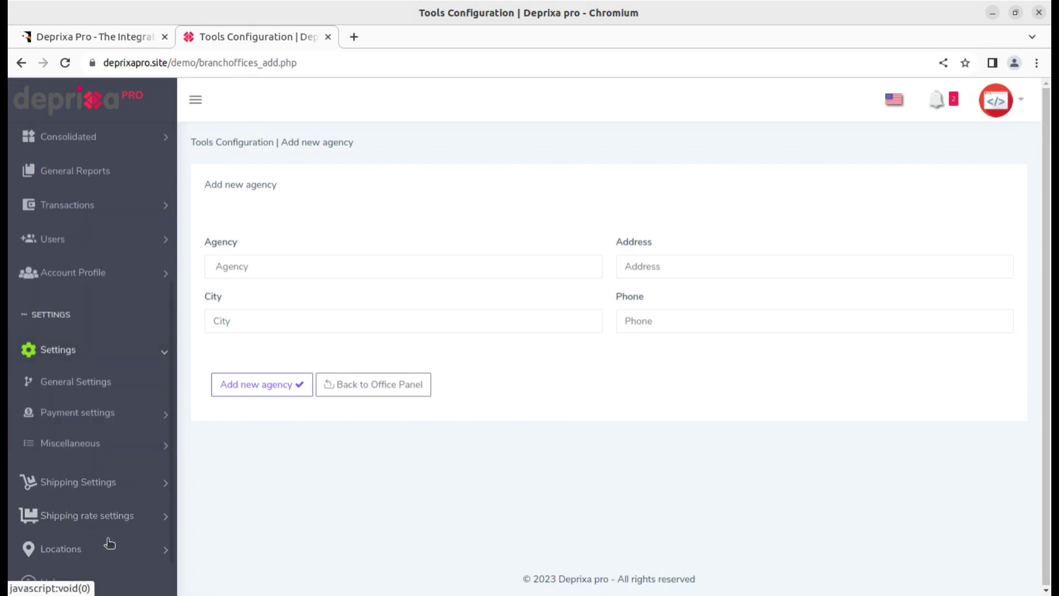
pyautogui.click(88, 451)
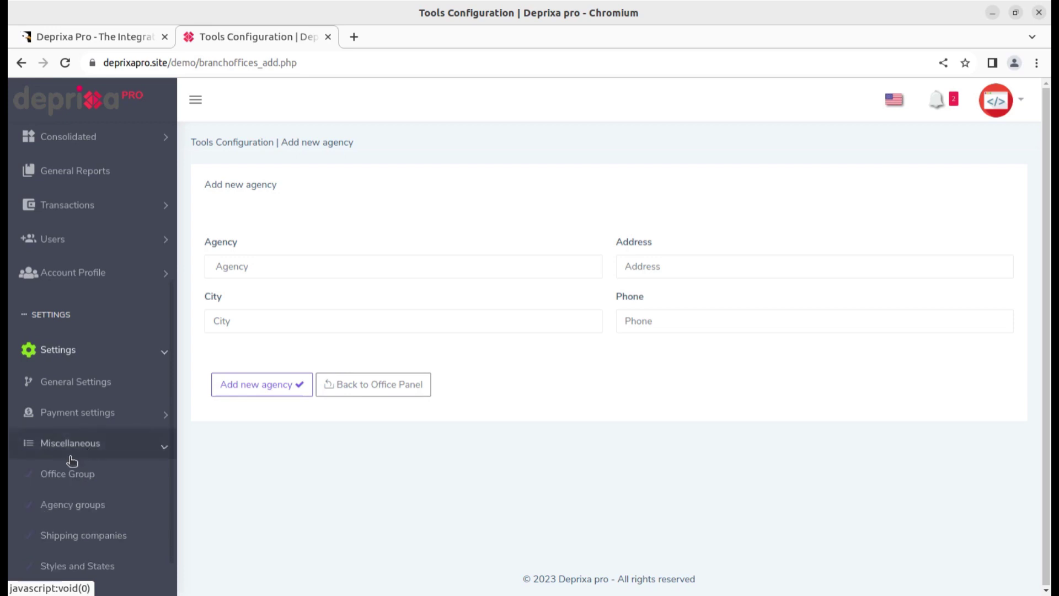
pyautogui.click(84, 542)
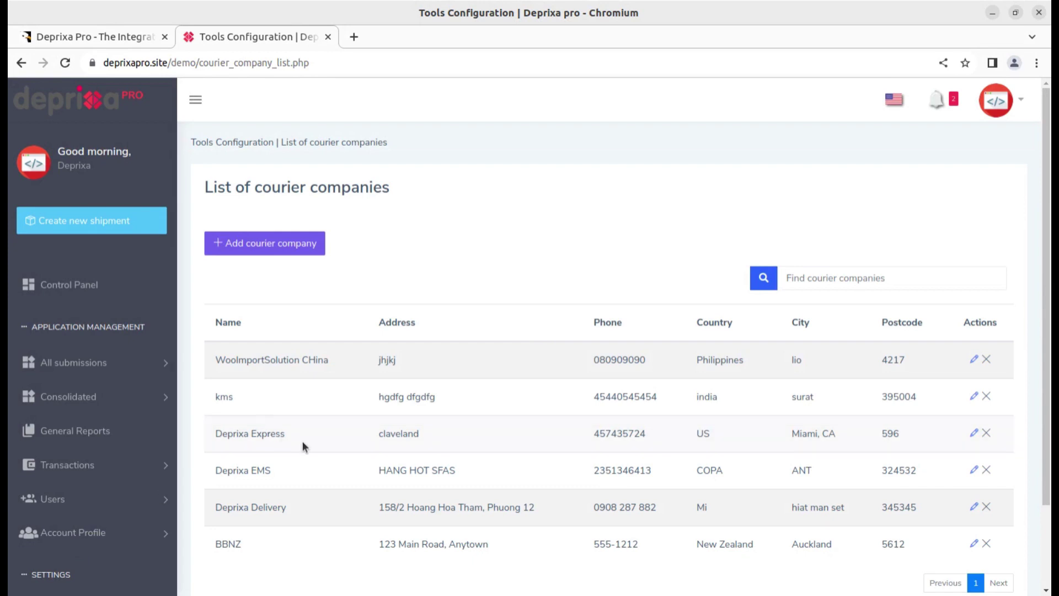
# - Highlight the names Deprixa Express, Deprixa EMS and Deprixa Delivery one after another in the courier companies list
pyautogui.moveTo(283, 436); pyautogui.dragTo(219, 437)
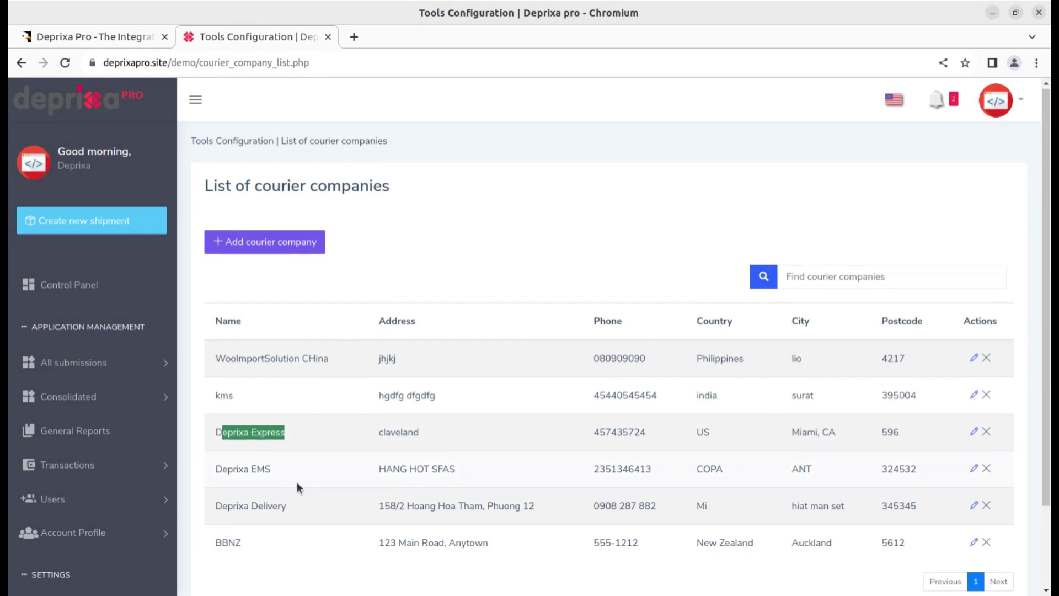
pyautogui.scroll(-3, 296, 482)
pyautogui.moveTo(278, 390); pyautogui.dragTo(209, 387)
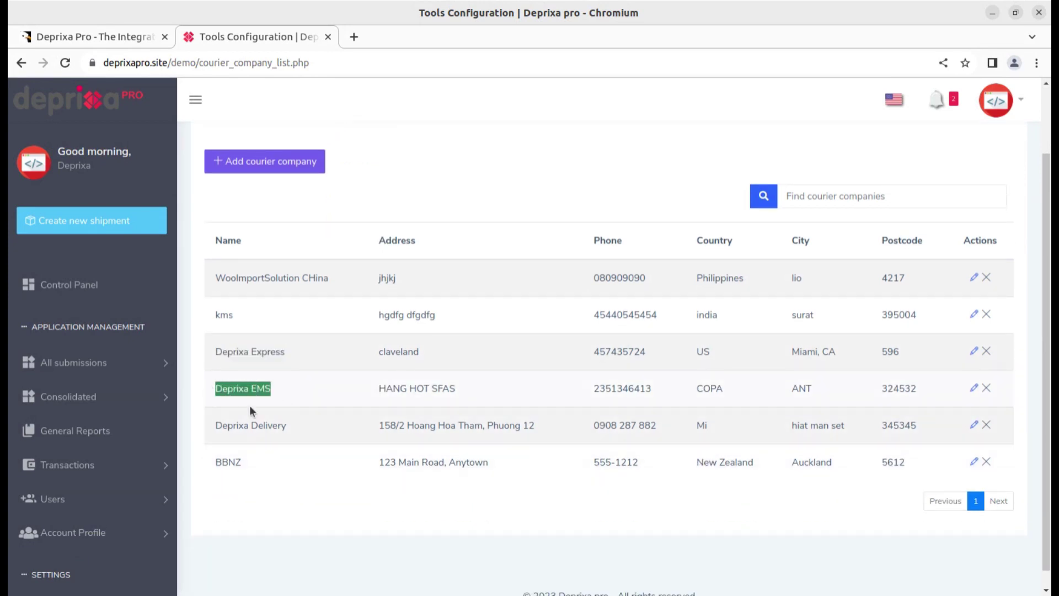
pyautogui.moveTo(287, 426); pyautogui.dragTo(217, 425)
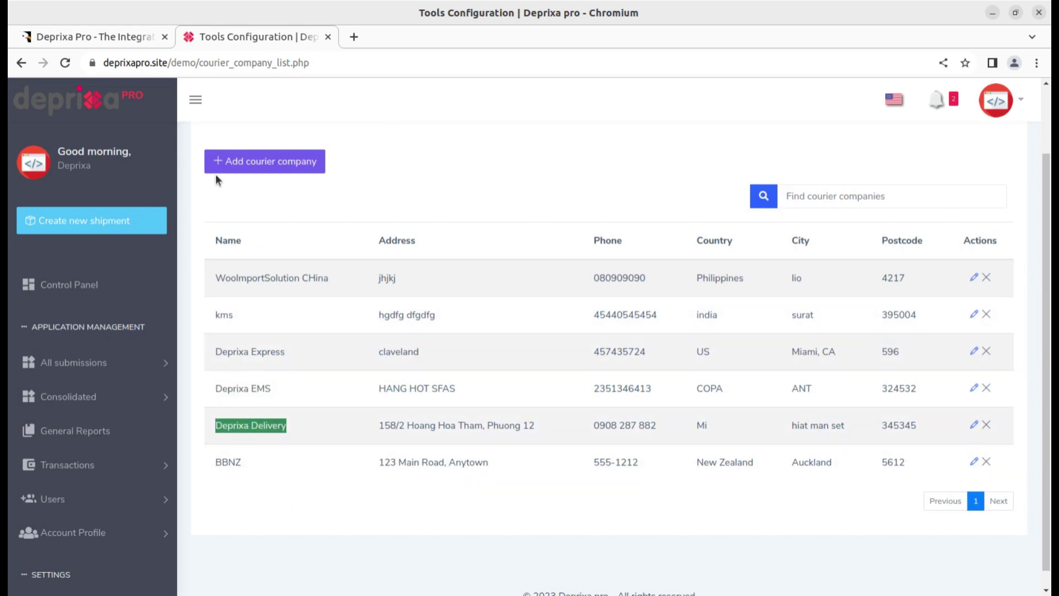
# - Open the Styles and States page and examine the shipping statuses with their descriptions and button colors
pyautogui.scroll(-5, 105, 450)
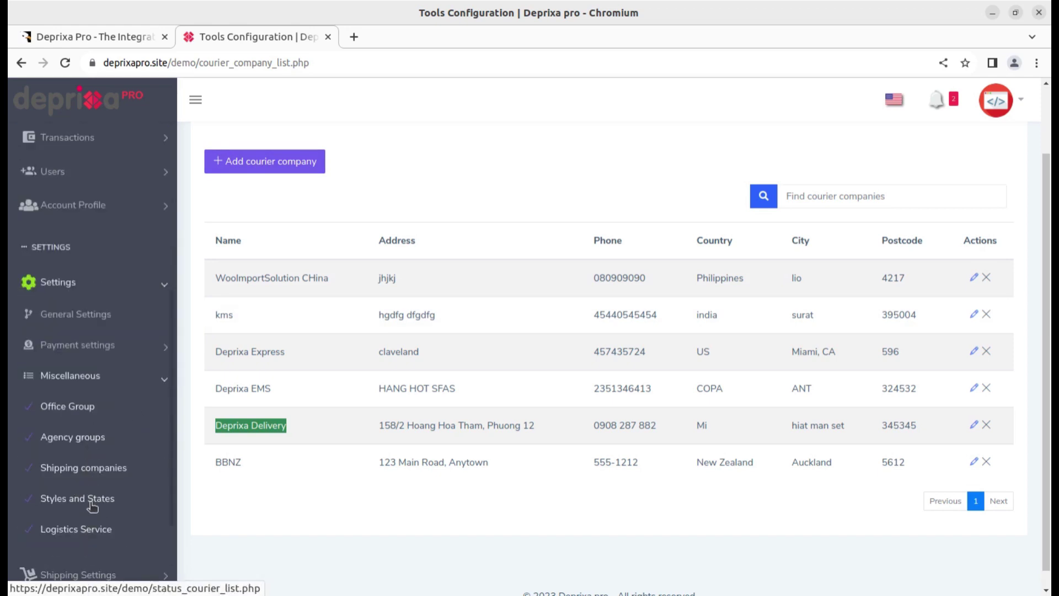
pyautogui.click(92, 505)
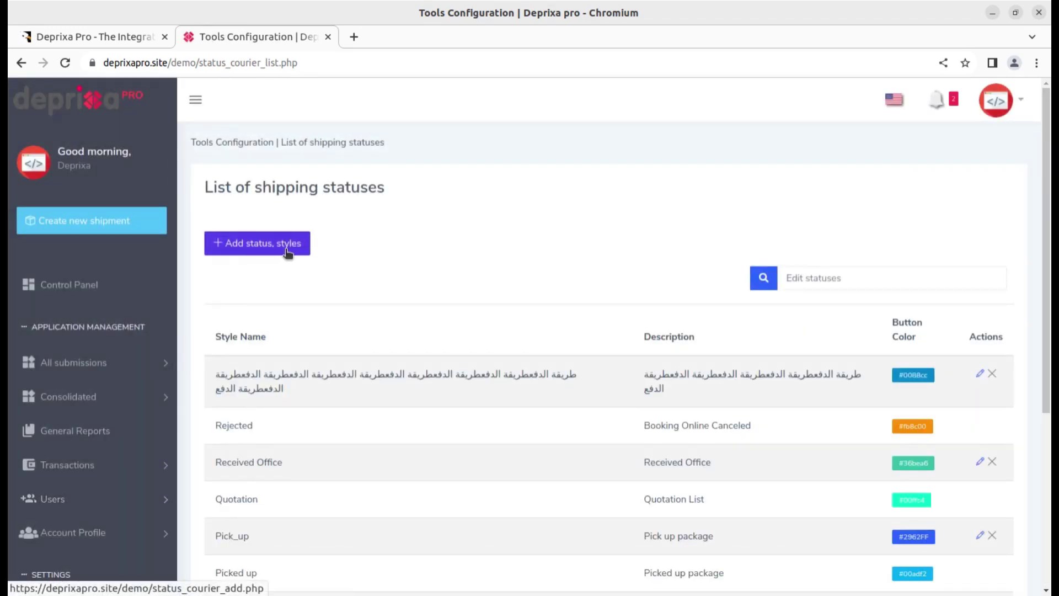
pyautogui.scroll(-4, 712, 269)
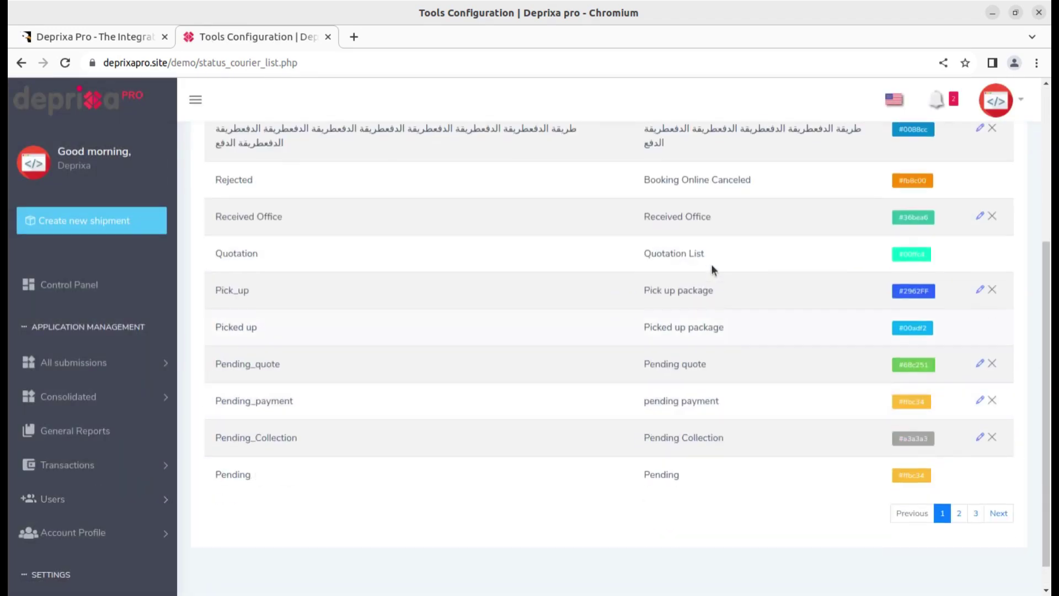
pyautogui.scroll(4, 573, 346)
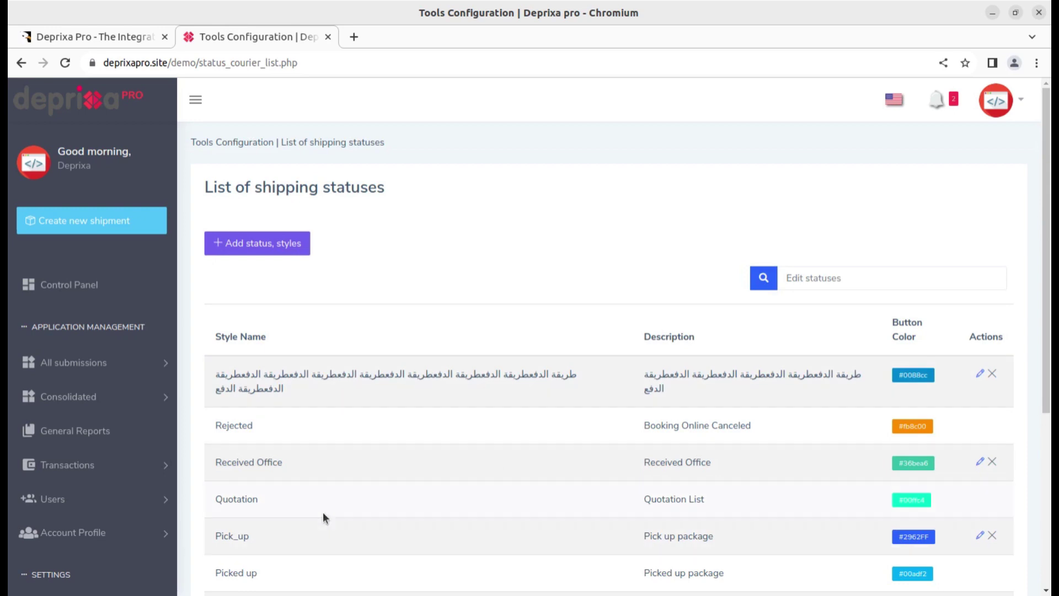
pyautogui.scroll(-3, 270, 553)
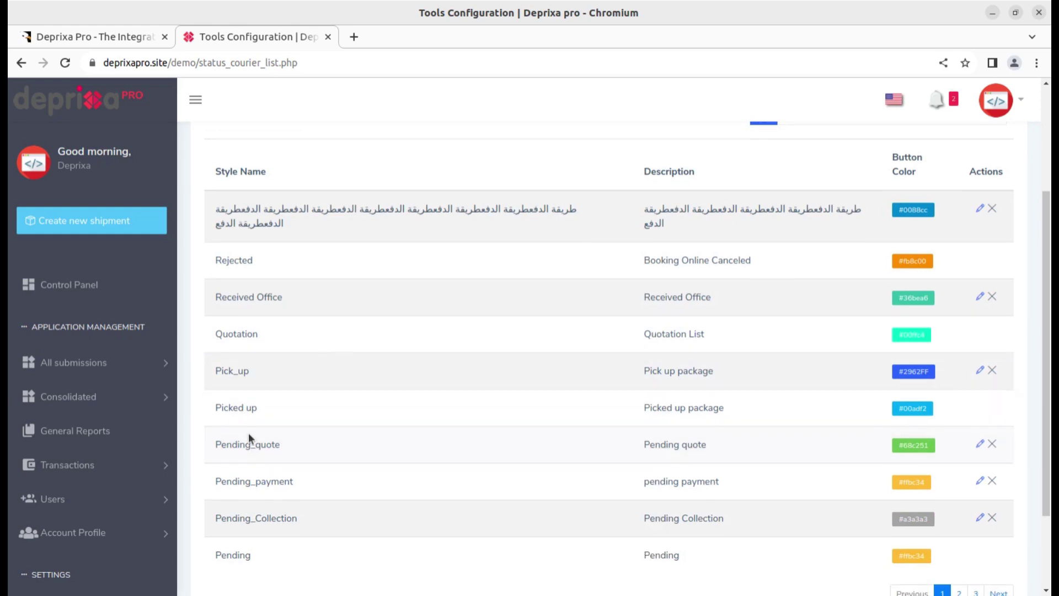
pyautogui.scroll(-2, 322, 408)
pyautogui.scroll(4, 383, 412)
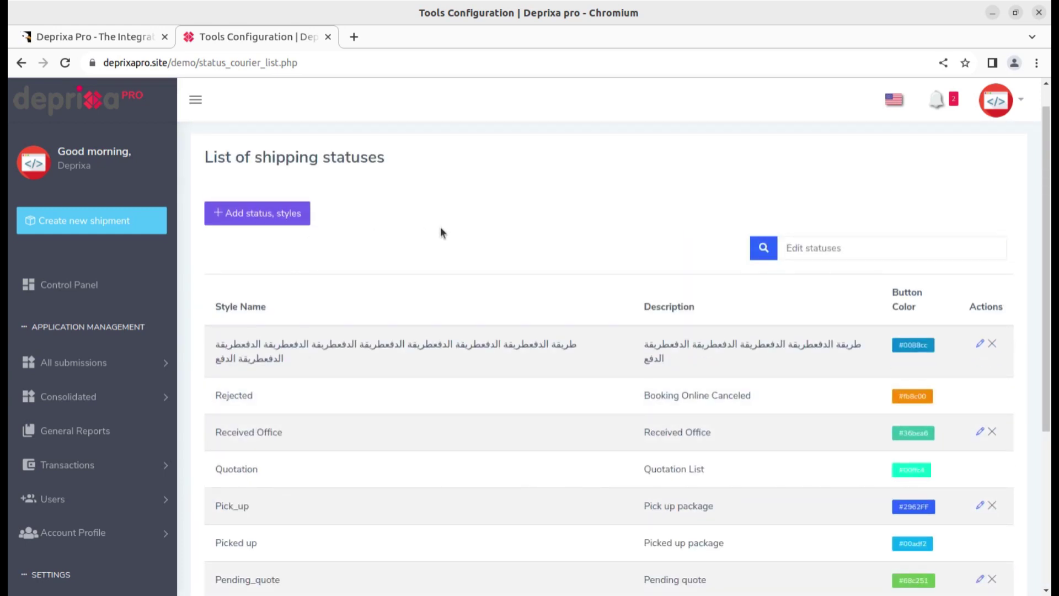
# - Open the Logistics Service page from the miscellaneous settings and look through the listed logistics services
pyautogui.scroll(-4, 418, 310)
pyautogui.scroll(-5, 66, 557)
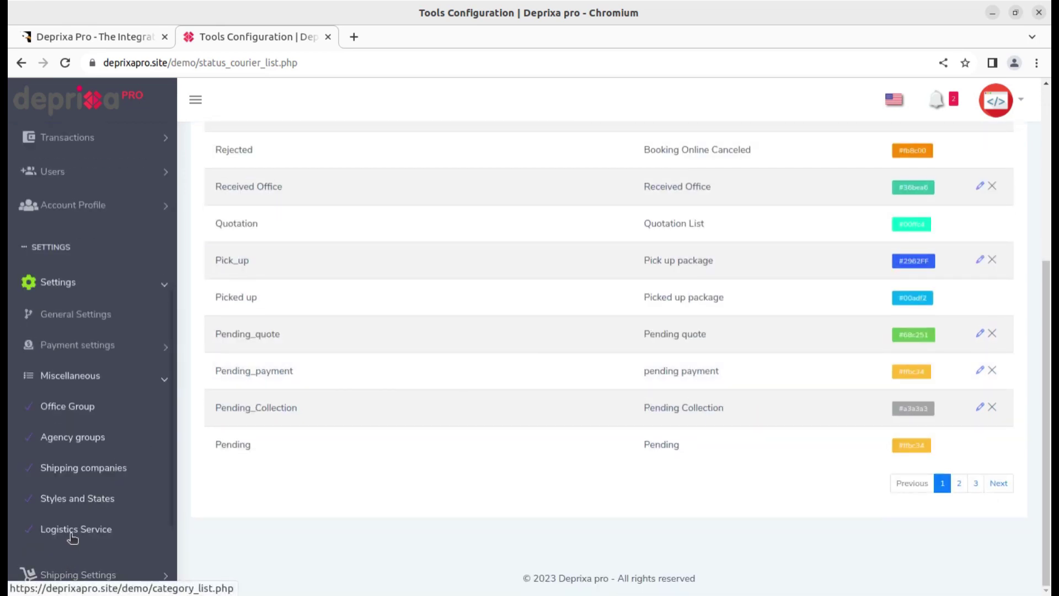
pyautogui.click(71, 533)
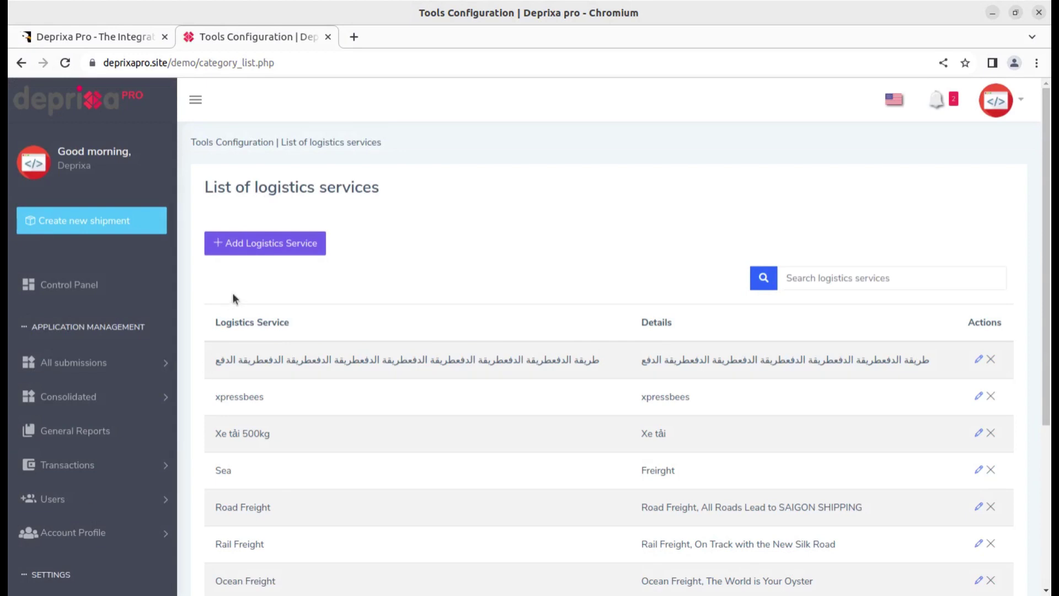
pyautogui.scroll(-4, 428, 347)
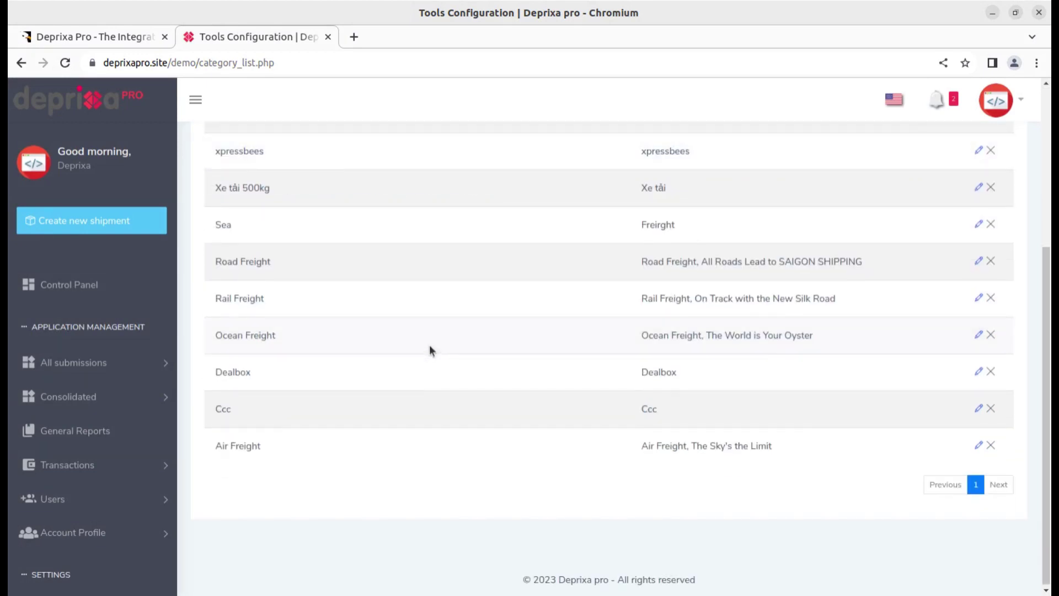
pyautogui.scroll(4, 429, 345)
# - Expand the shipping settings and open the Taxes and Fees configuration
pyautogui.scroll(-7, 88, 480)
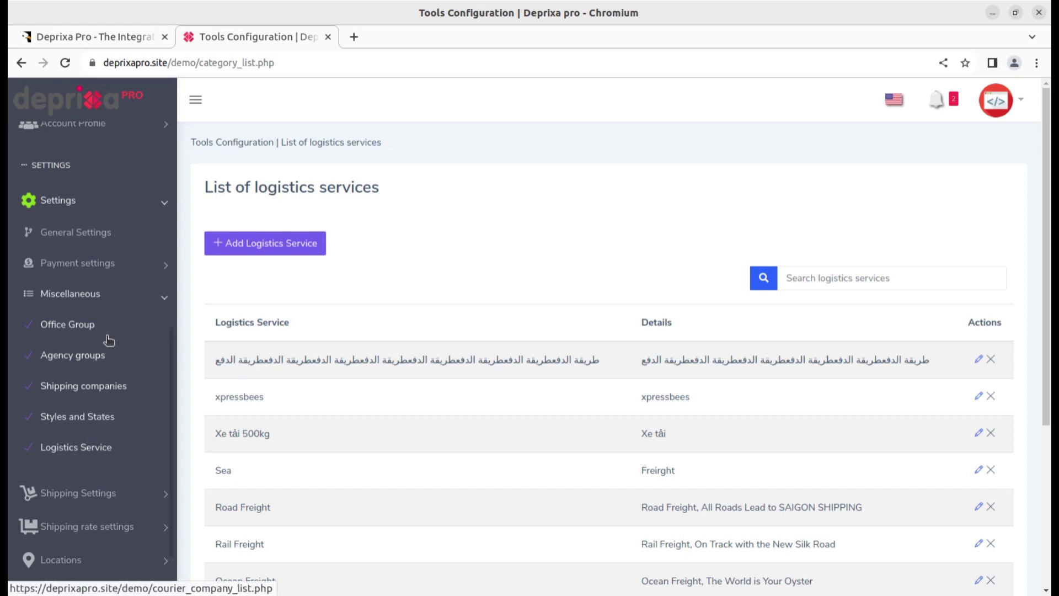
pyautogui.click(86, 498)
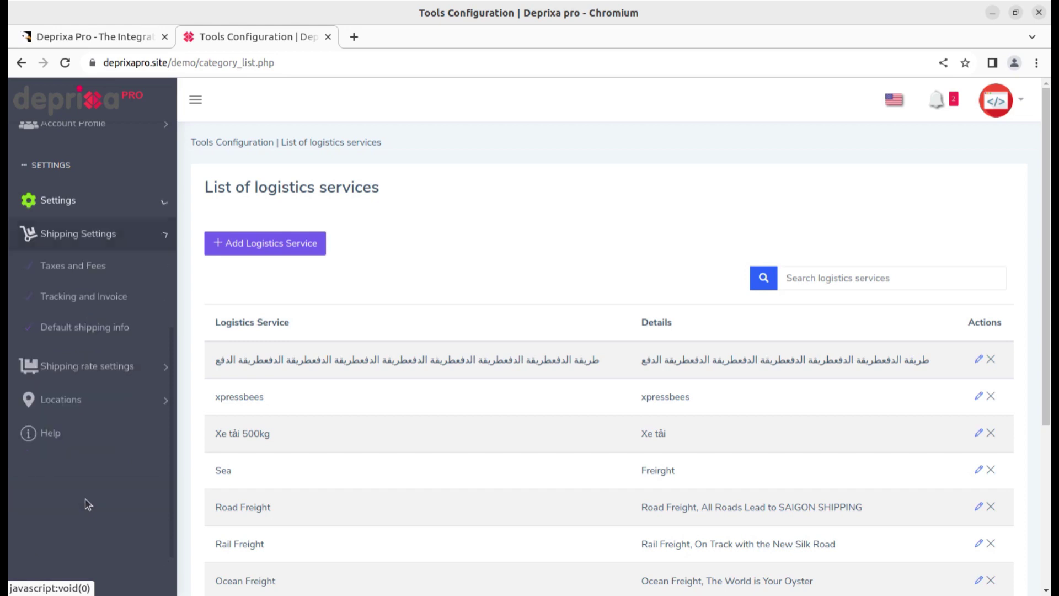
pyautogui.click(67, 273)
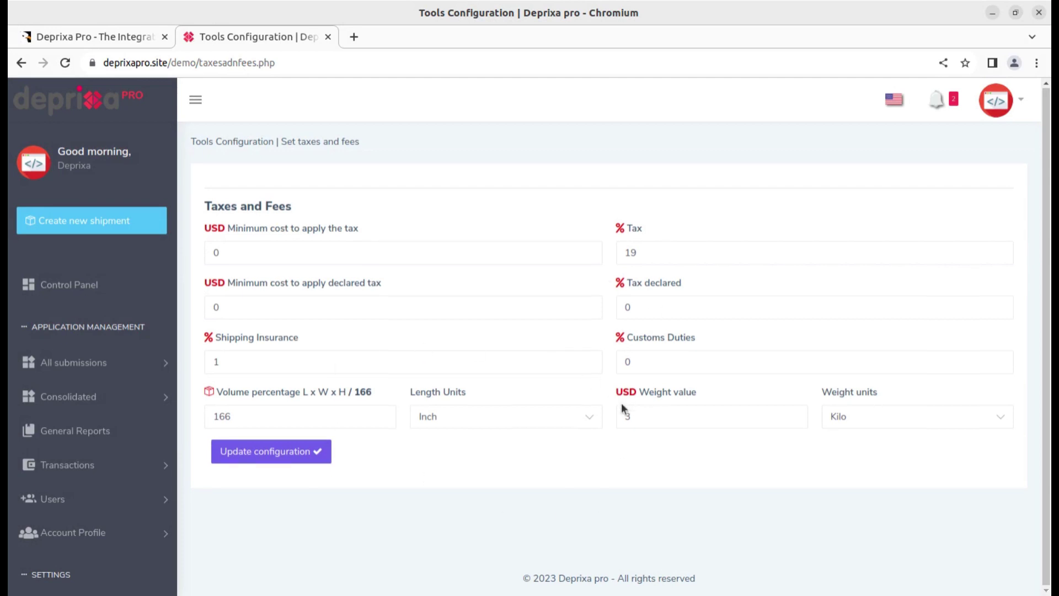
# - Open the Tracking and Invoice settings and examine the prefixes, tracking number type, default invoice terms and signatures
pyautogui.scroll(-5, 127, 523)
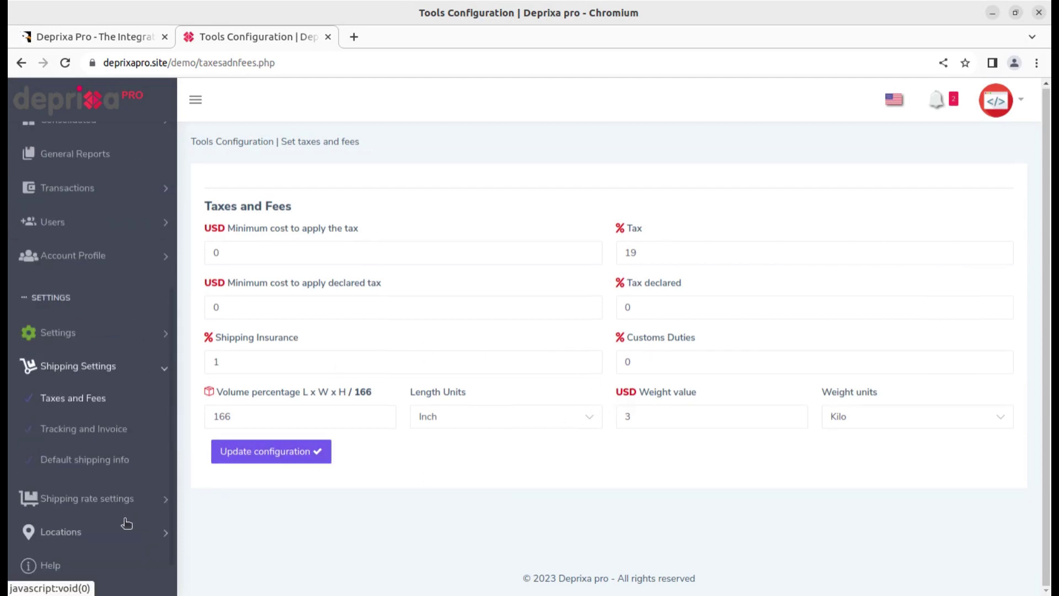
pyautogui.click(80, 429)
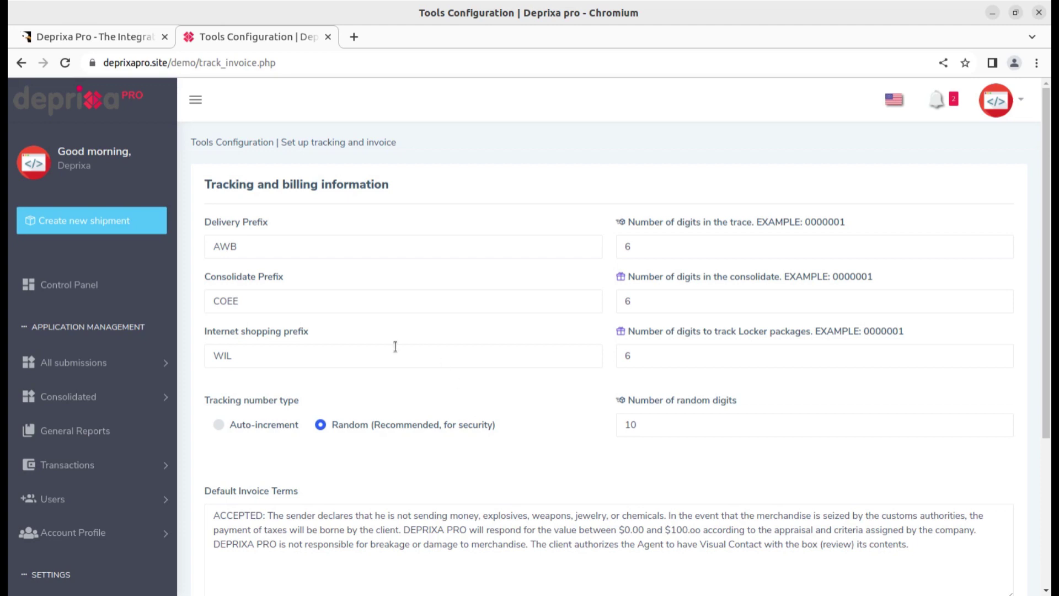
pyautogui.scroll(-3, 326, 378)
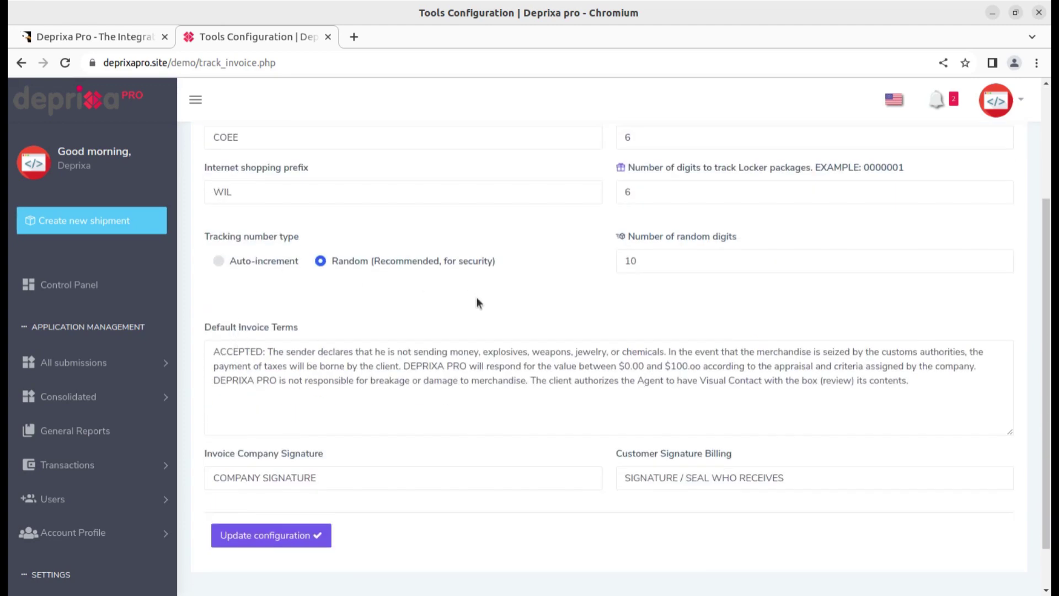
pyautogui.scroll(3, 607, 295)
pyautogui.scroll(-4, 700, 289)
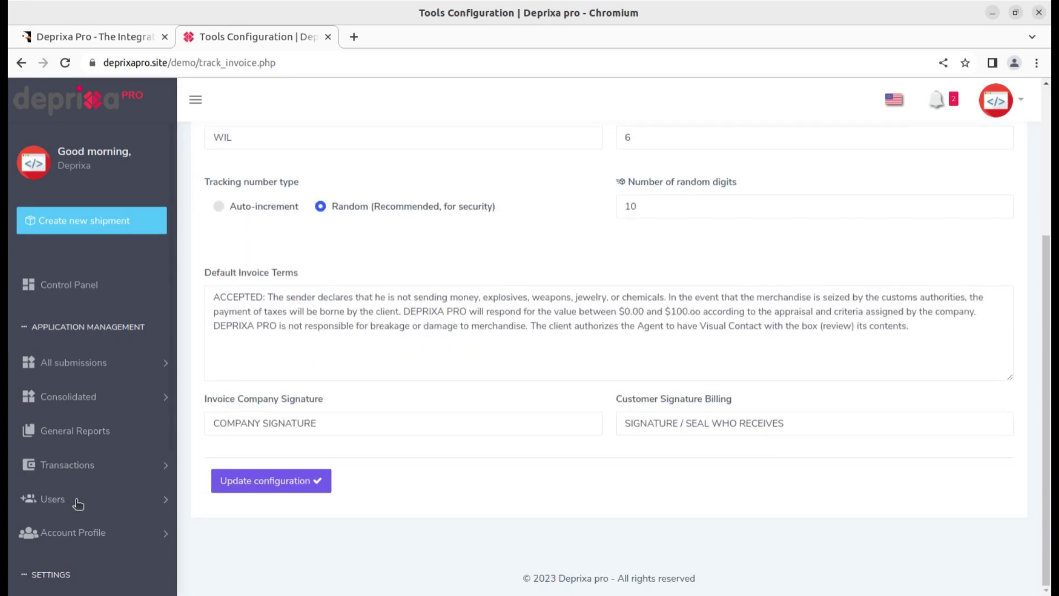
# - Open the Default shipping info page and view the default shipping information
pyautogui.scroll(-4, 77, 499)
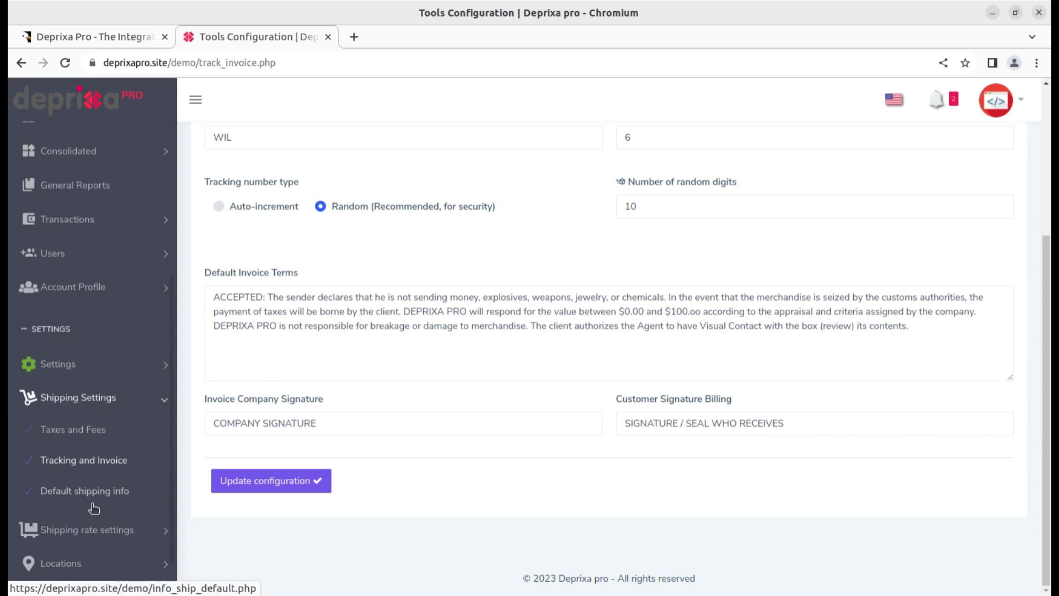
pyautogui.click(83, 497)
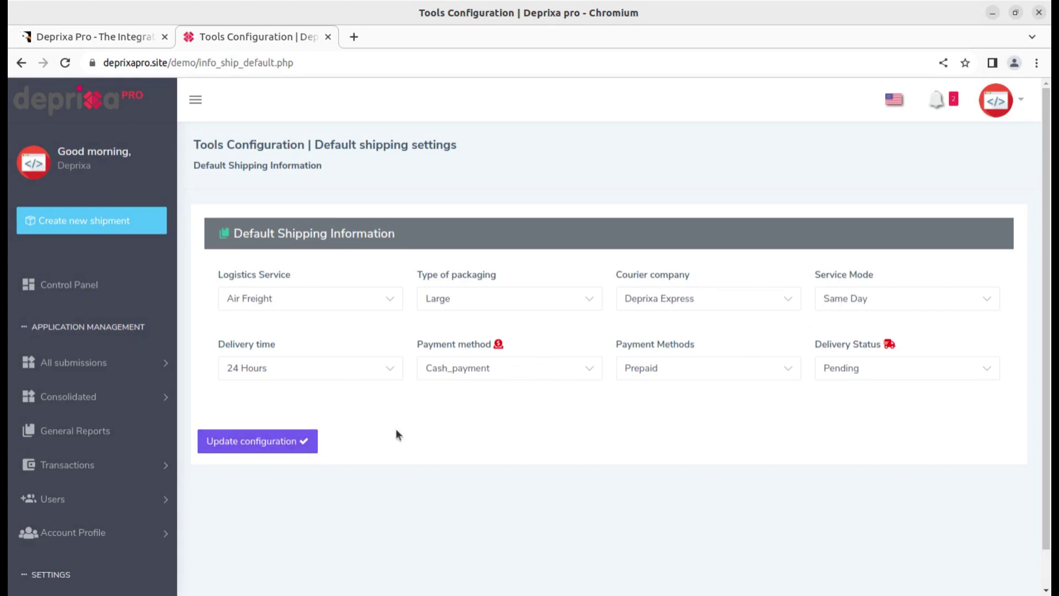
pyautogui.scroll(-1, 367, 435)
# - Open the shipping rate list from the shipping rate settings and bring up the blank form for adding new rates
pyautogui.scroll(-4, 83, 524)
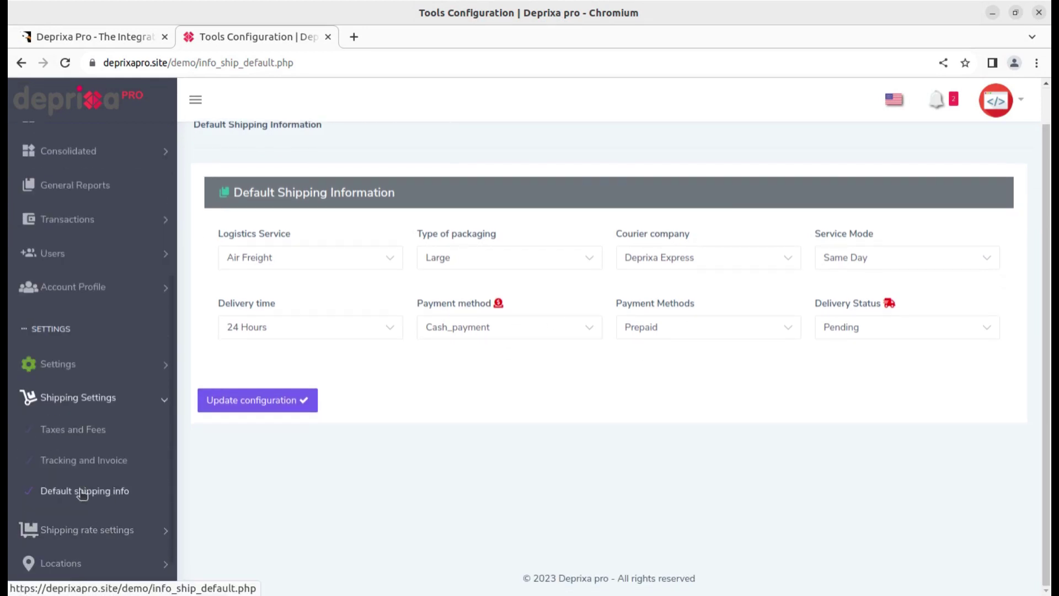
pyautogui.scroll(-1, 83, 499)
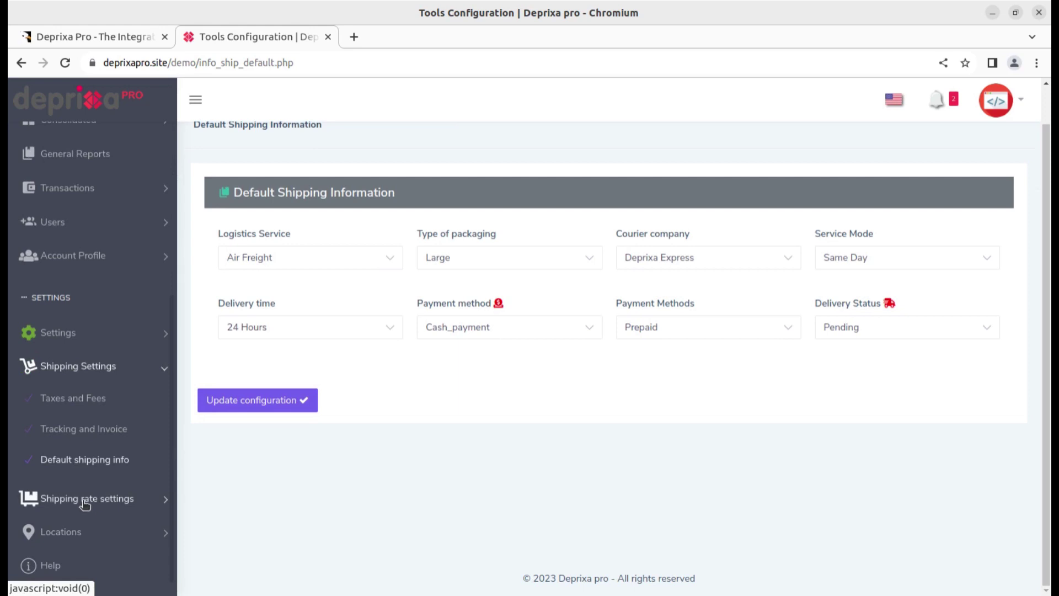
pyautogui.click(86, 505)
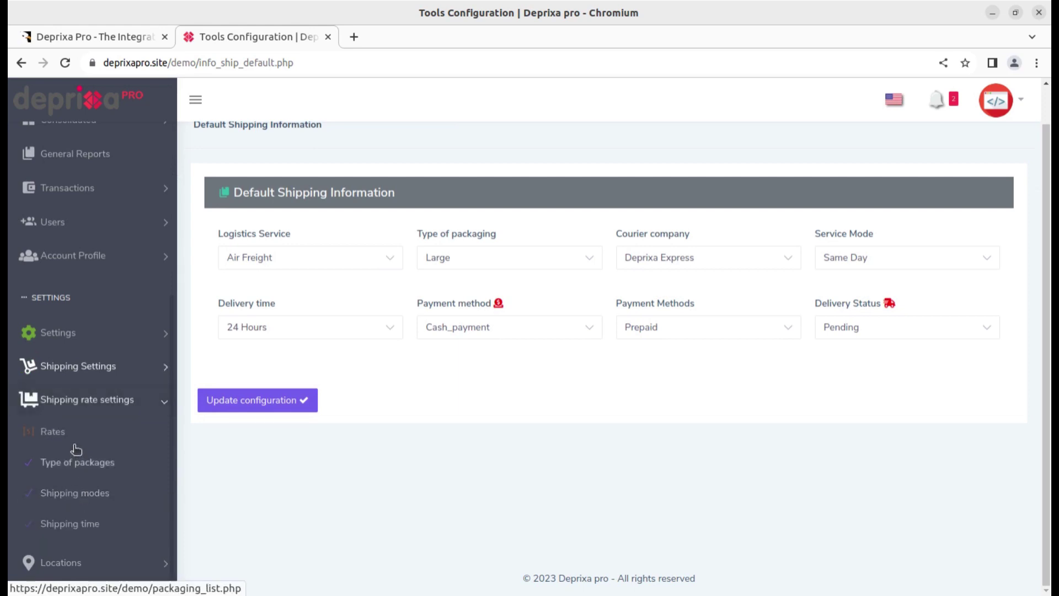
pyautogui.click(53, 436)
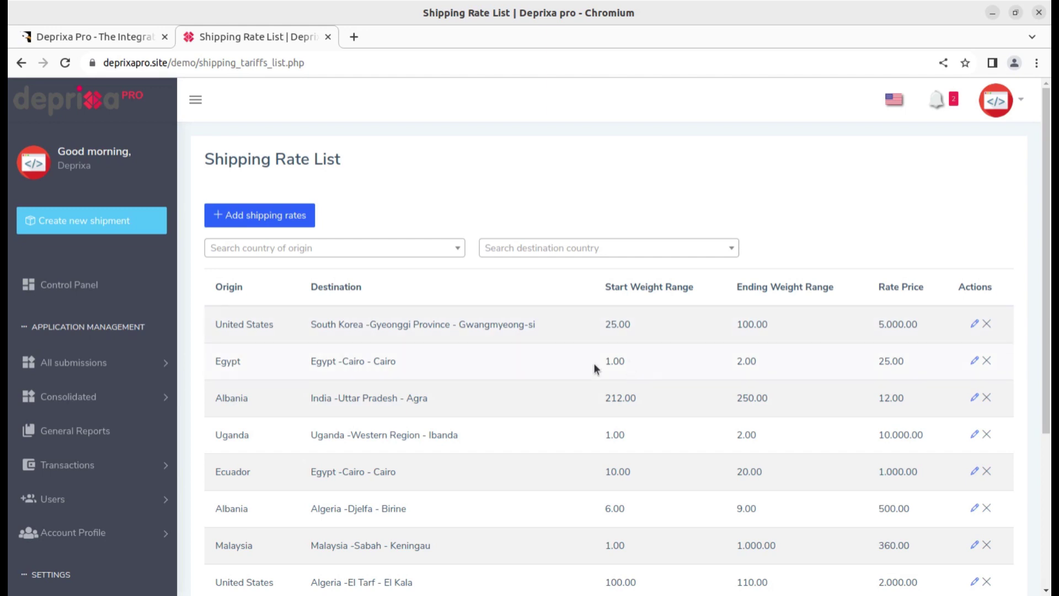
pyautogui.click(263, 220)
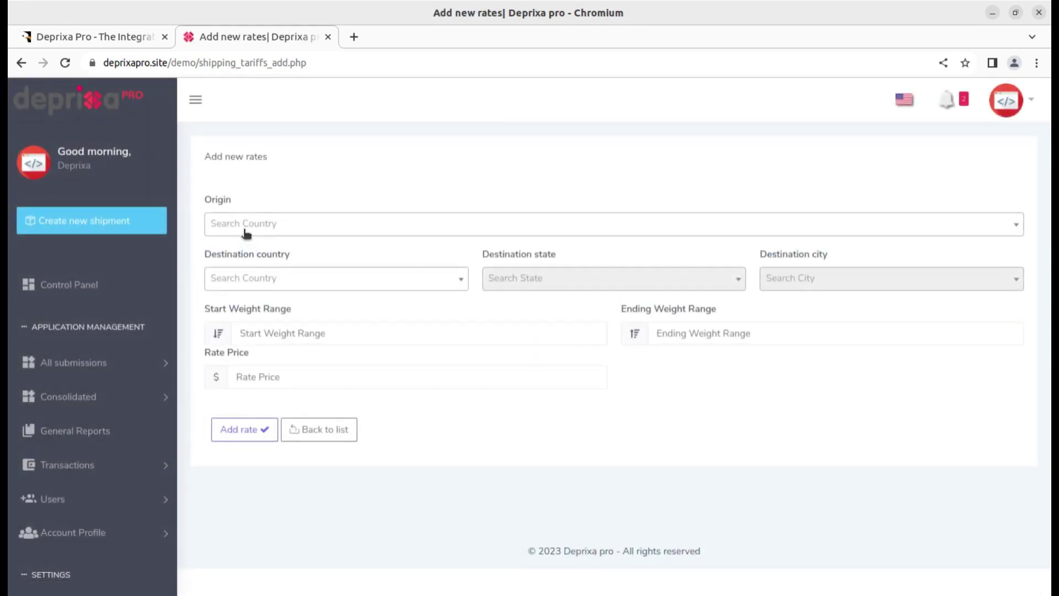
# - Choose Albania as both the origin and the destination country of the new rate
pyautogui.click(244, 230)
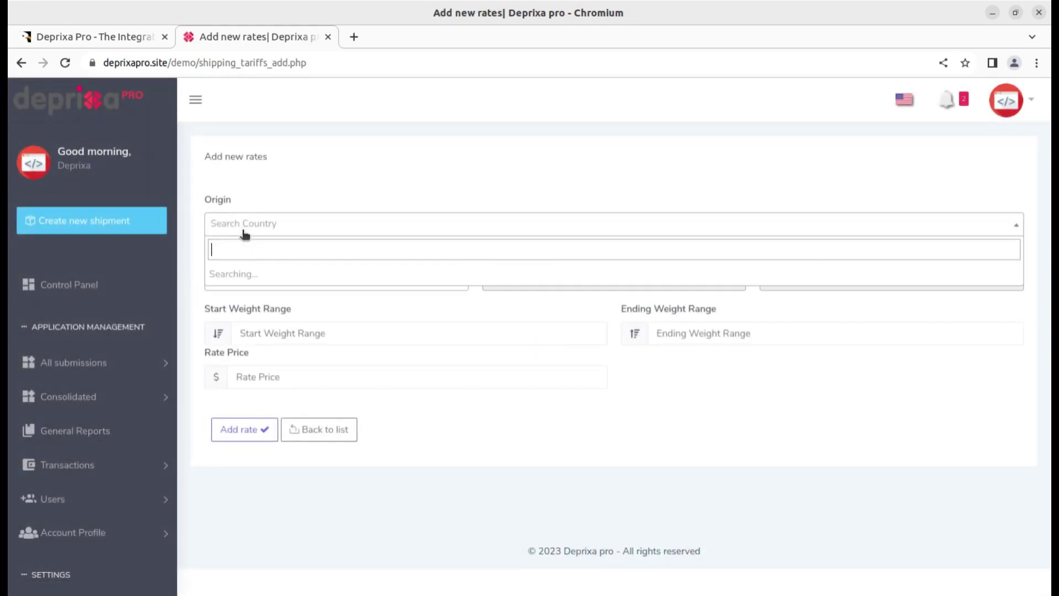
pyautogui.click(251, 302)
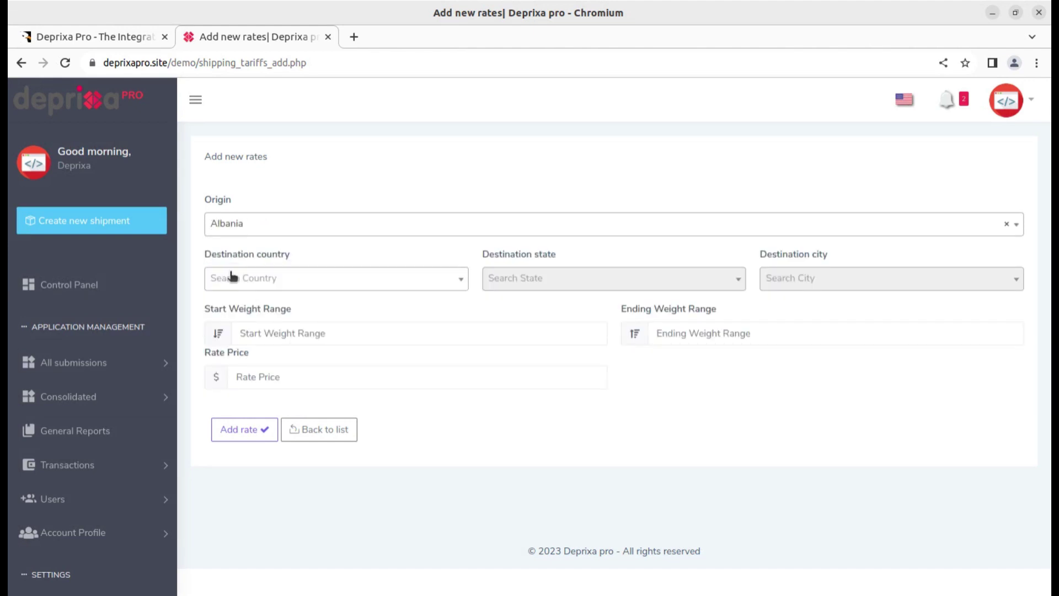
pyautogui.click(255, 280)
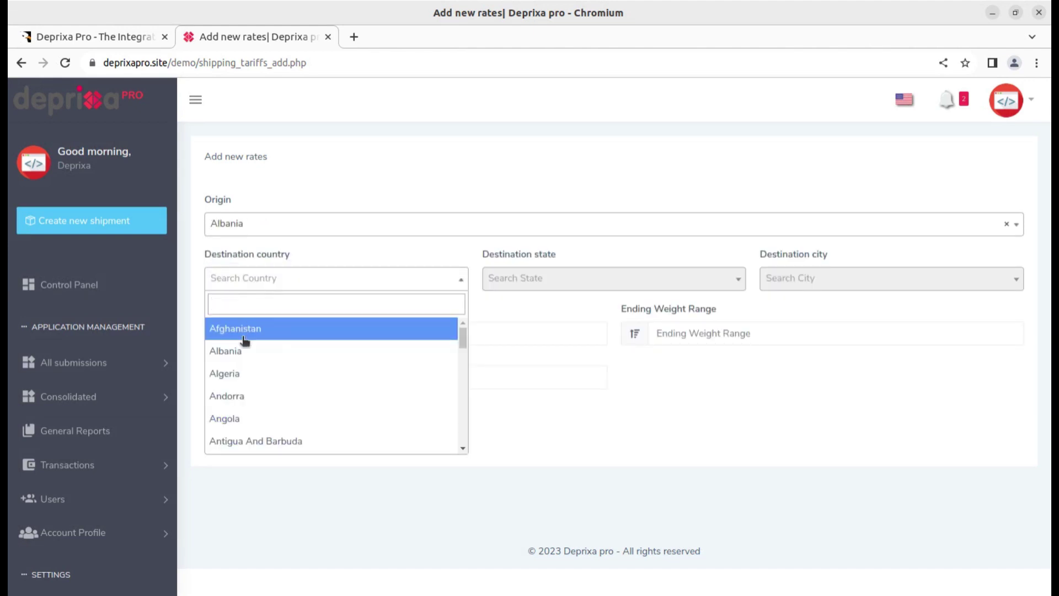
pyautogui.click(231, 351)
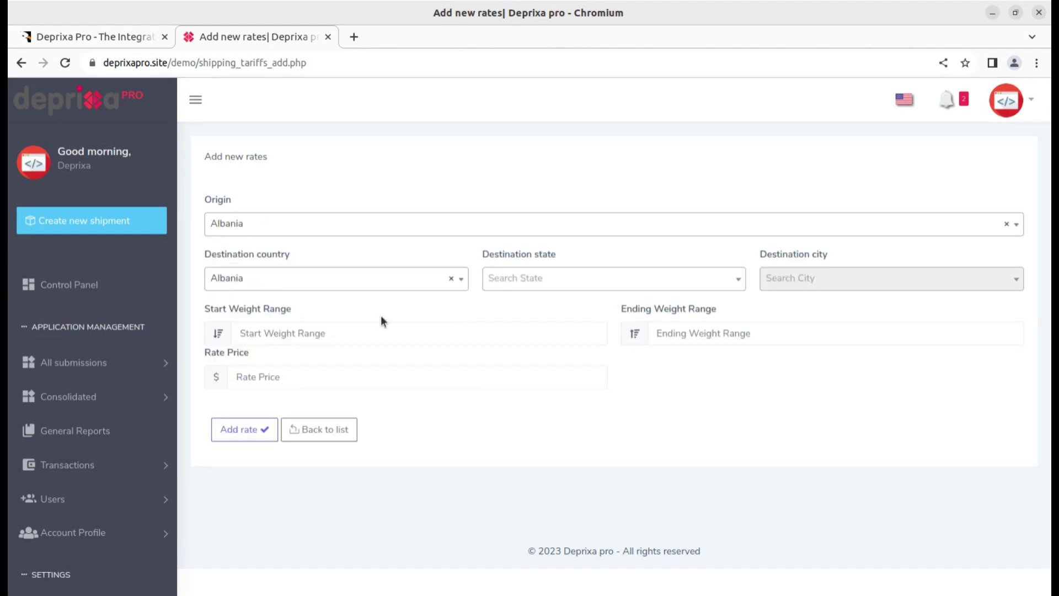
# - Point out the destination state, destination city, rate price and start weight range fields without filling them in
pyautogui.click(543, 285)
pyautogui.click(833, 282)
pyautogui.click(243, 376)
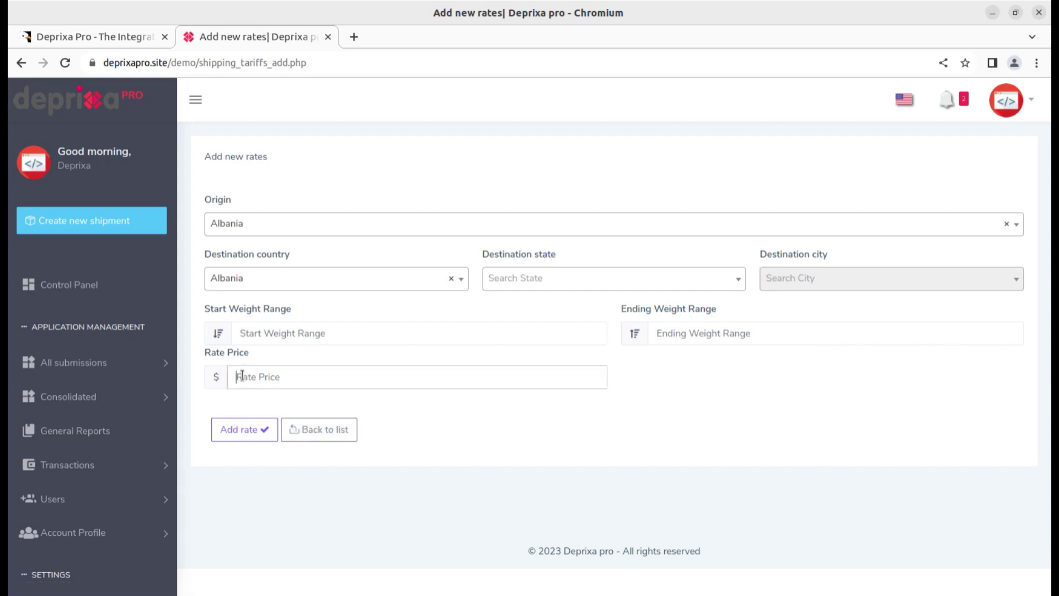
pyautogui.click(280, 334)
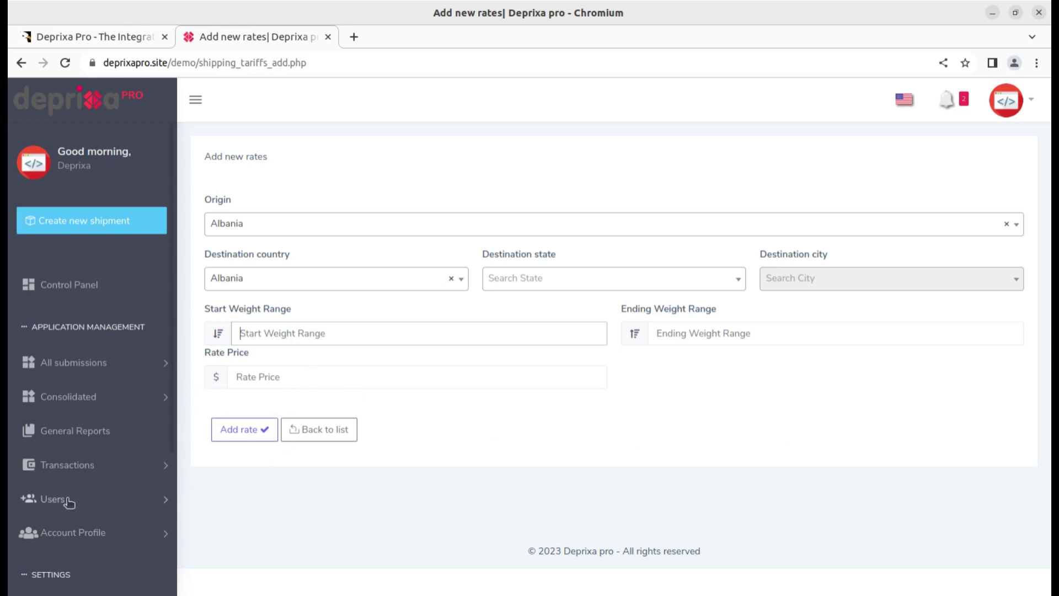
pyautogui.scroll(-3, 61, 486)
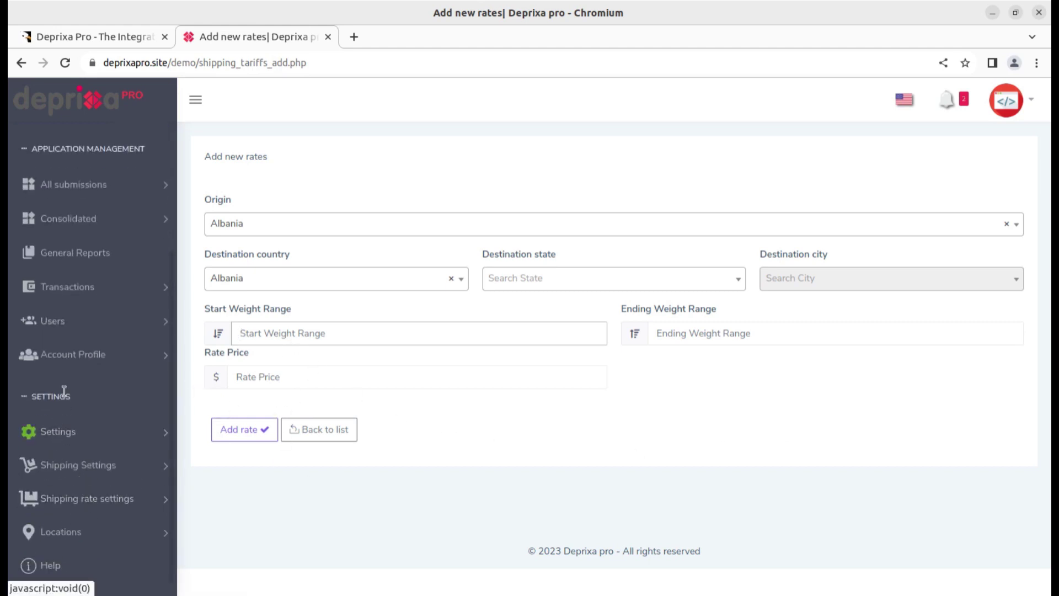
pyautogui.scroll(3, 88, 428)
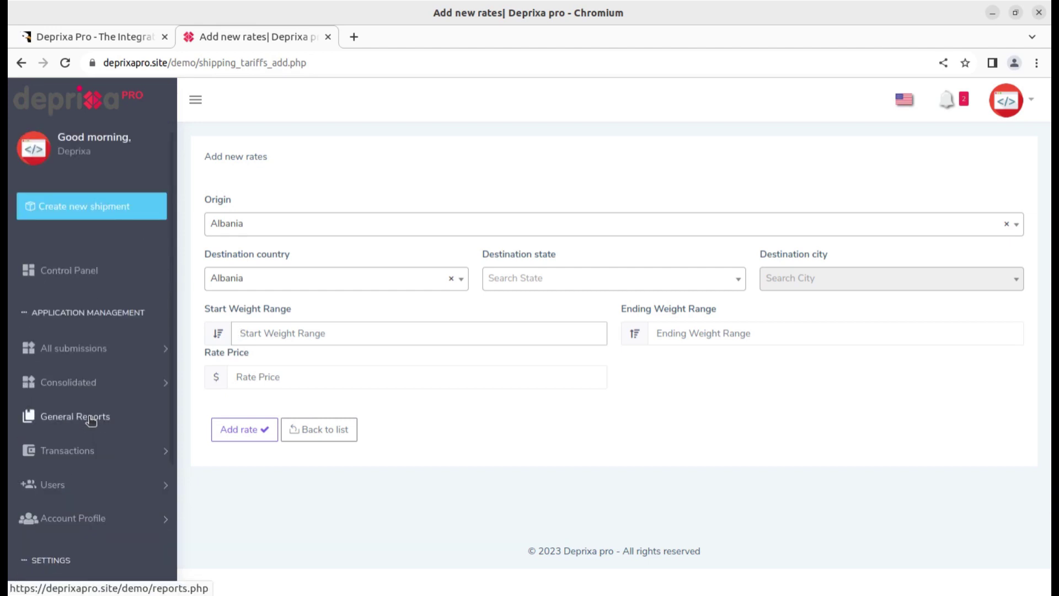
pyautogui.scroll(-3, 91, 420)
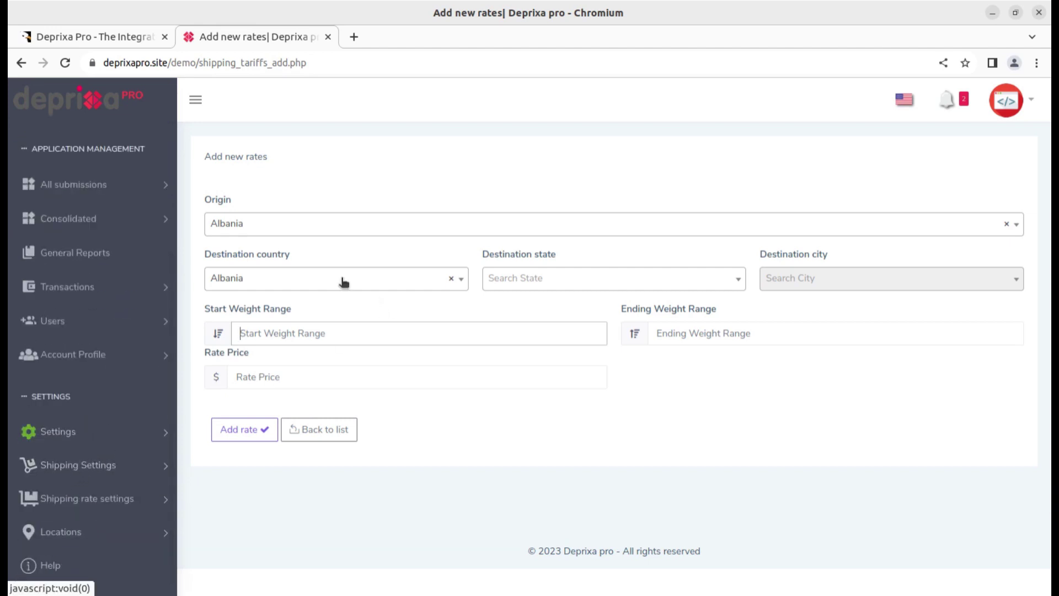
pyautogui.click(252, 329)
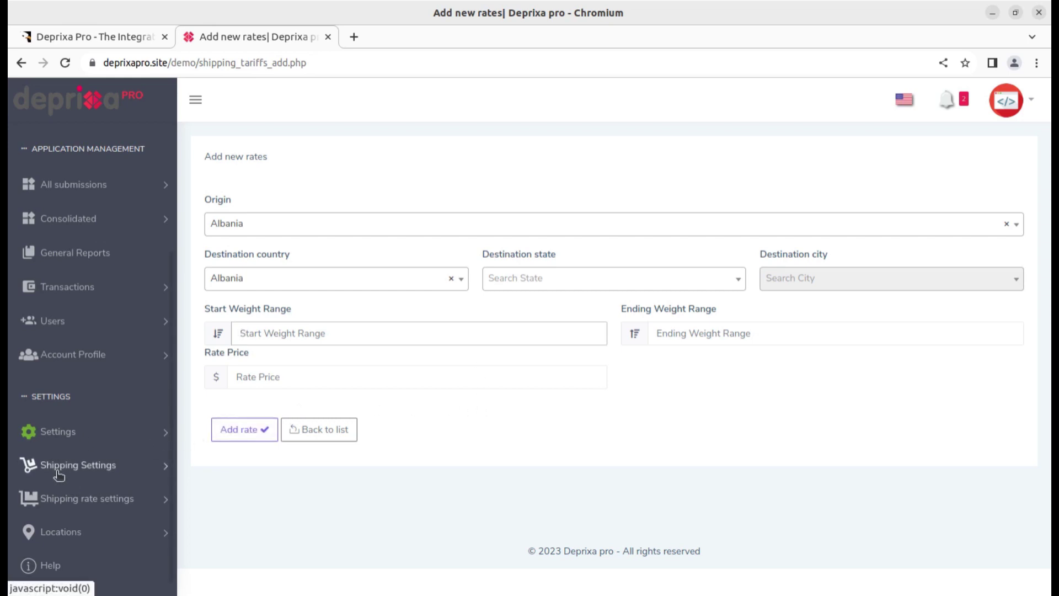
# - Open the Type of packages list from the shipping rate settings and highlight the packaging types down to Cylinder
pyautogui.click(101, 505)
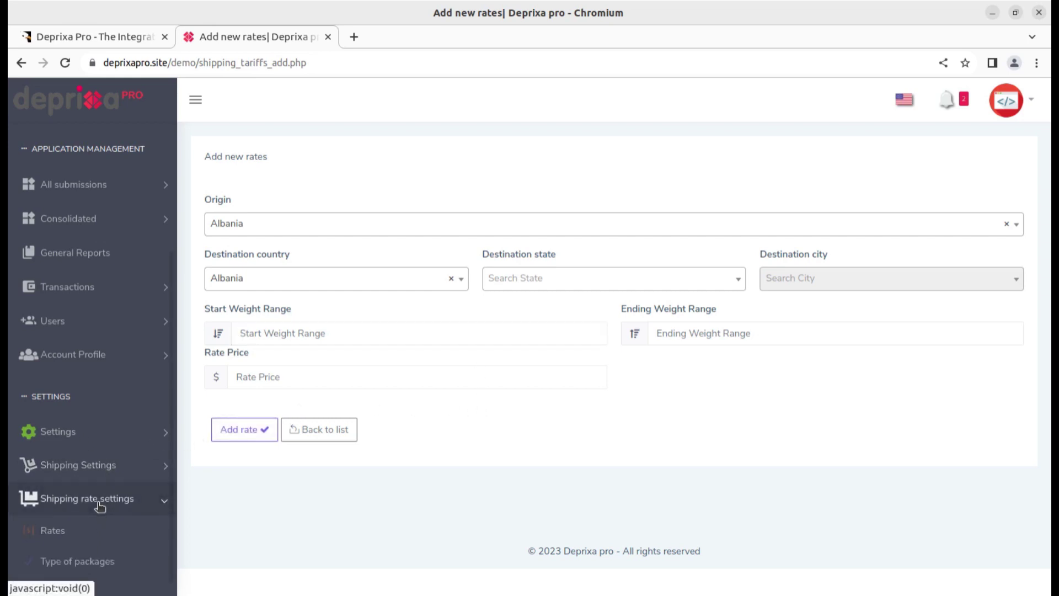
pyautogui.click(76, 563)
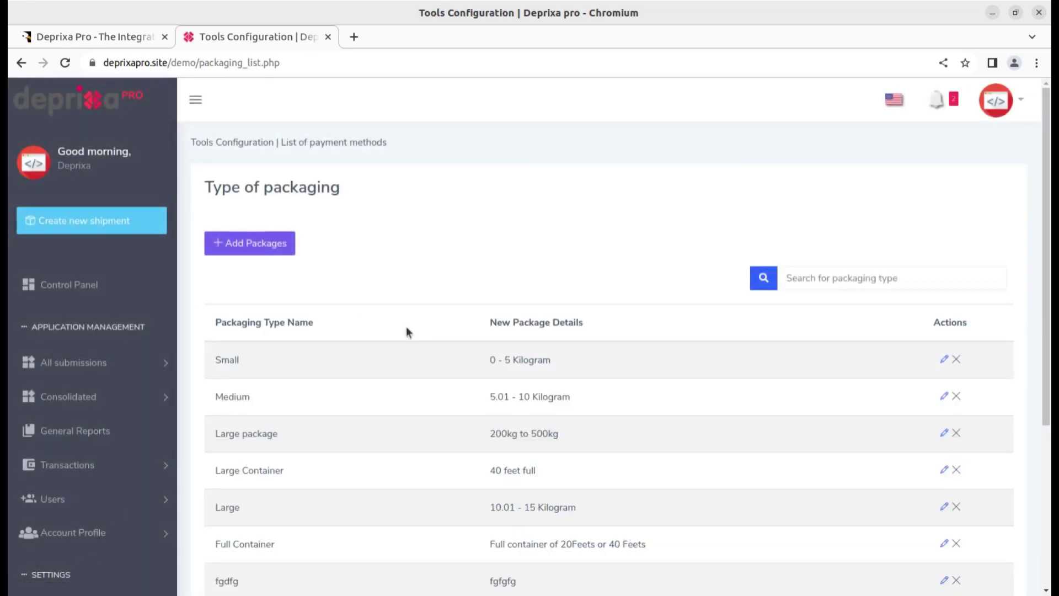
pyautogui.scroll(-3, 451, 380)
pyautogui.moveTo(241, 202); pyautogui.dragTo(309, 522)
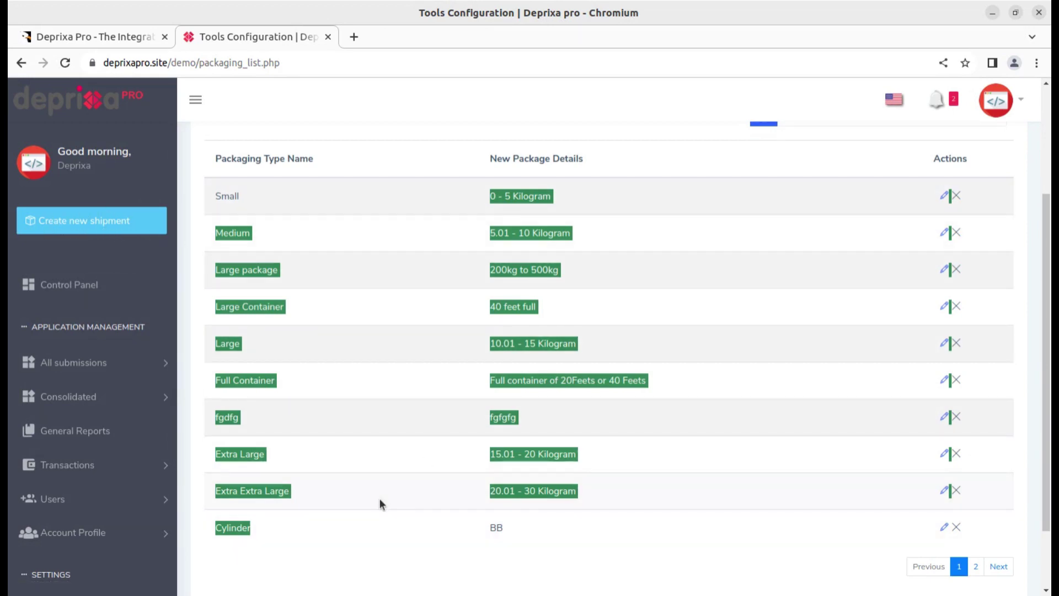
pyautogui.click(417, 588)
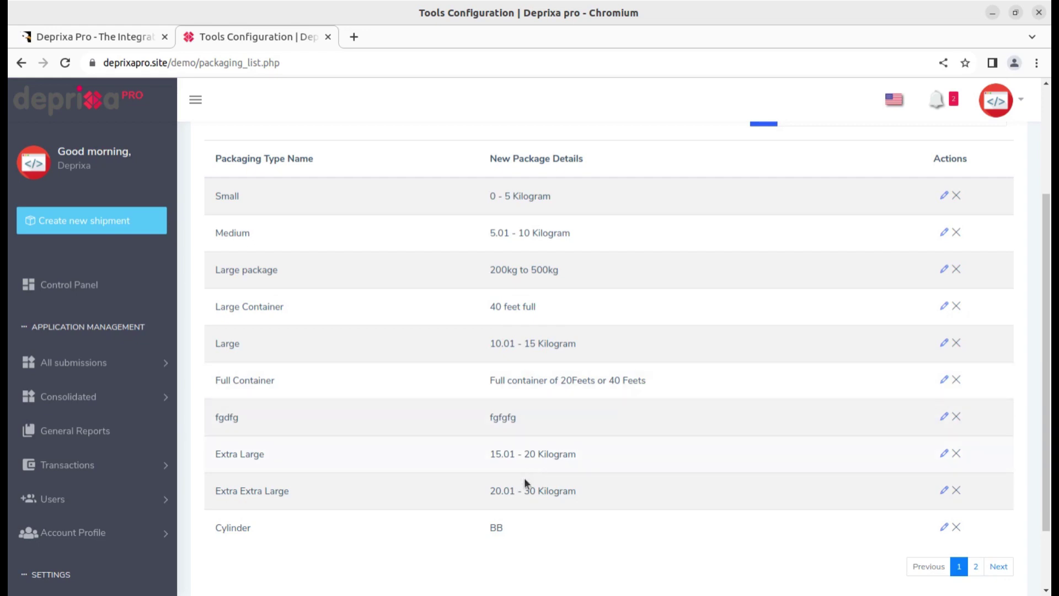
pyautogui.scroll(-2, 525, 483)
# - Open the Shipping modes page and look through the list of shipping modes
pyautogui.scroll(-5, 114, 494)
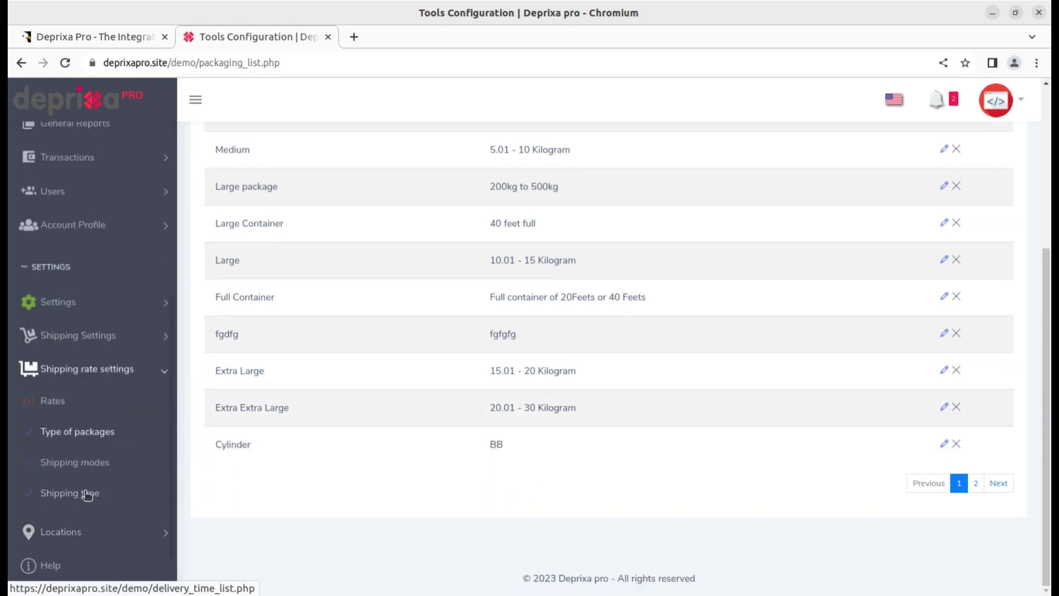
pyautogui.click(78, 464)
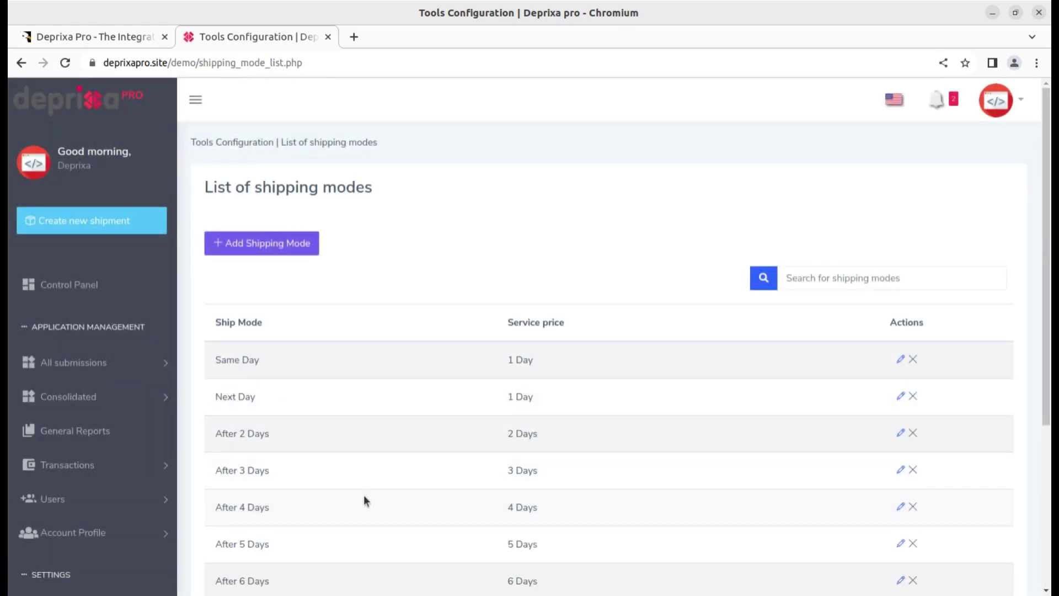
pyautogui.scroll(-4, 363, 496)
pyautogui.scroll(4, 318, 464)
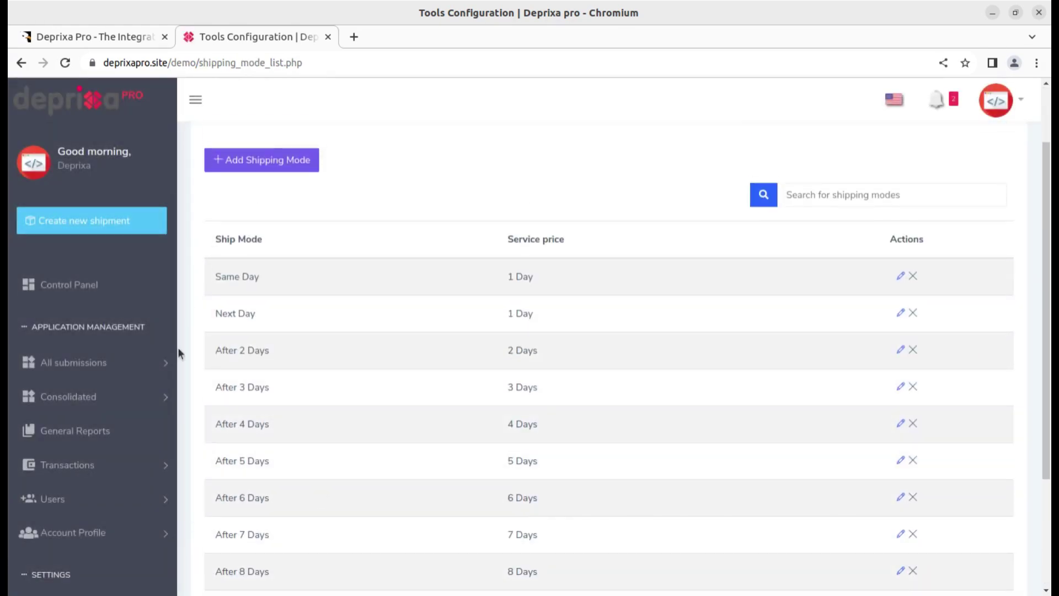
# - Open the list of shipping times from the shipping rate settings
pyautogui.scroll(-5, 110, 419)
pyautogui.click(80, 556)
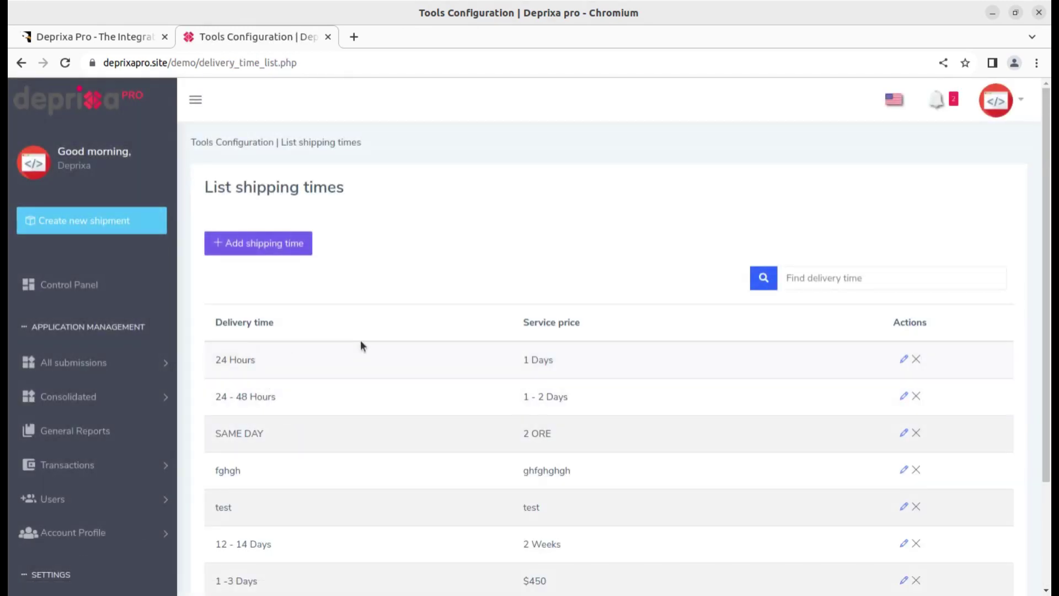
# - Look through the list of shipping times to its end and open the list of countries under Locations
pyautogui.scroll(-3, 278, 404)
pyautogui.scroll(-5, 83, 524)
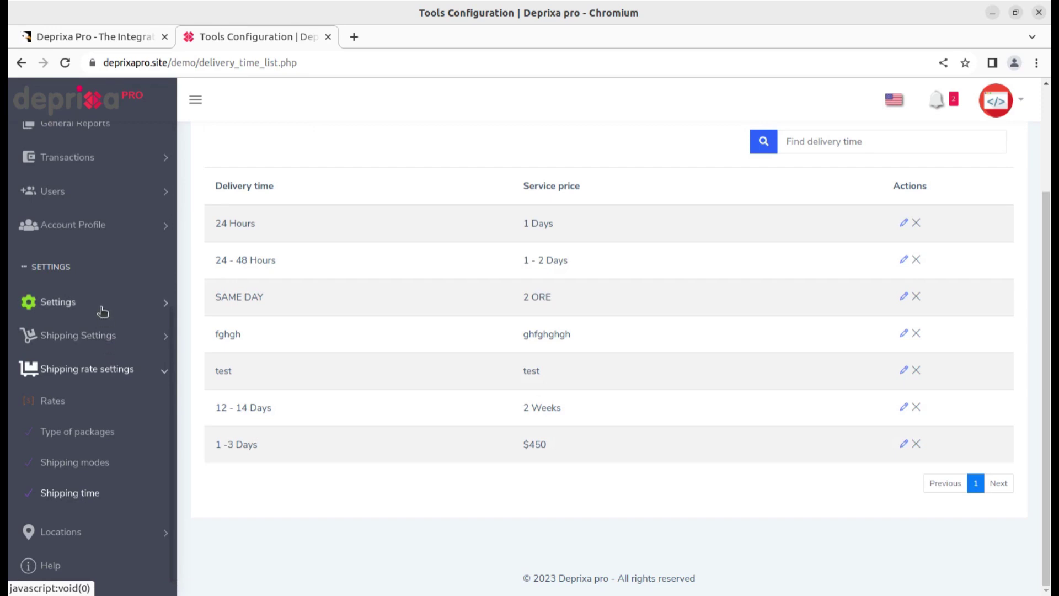
pyautogui.click(113, 531)
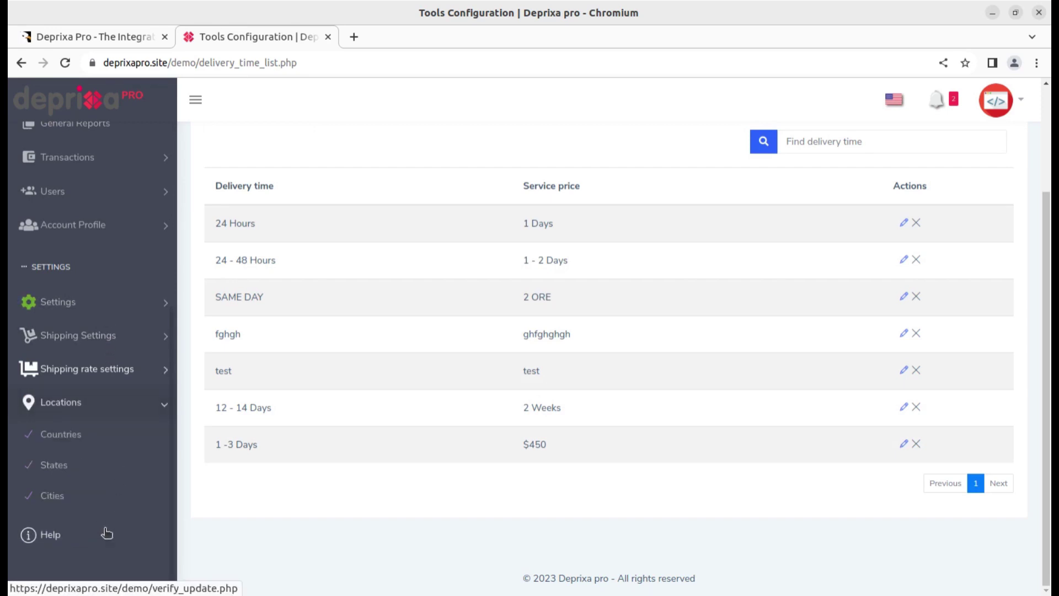
pyautogui.click(72, 439)
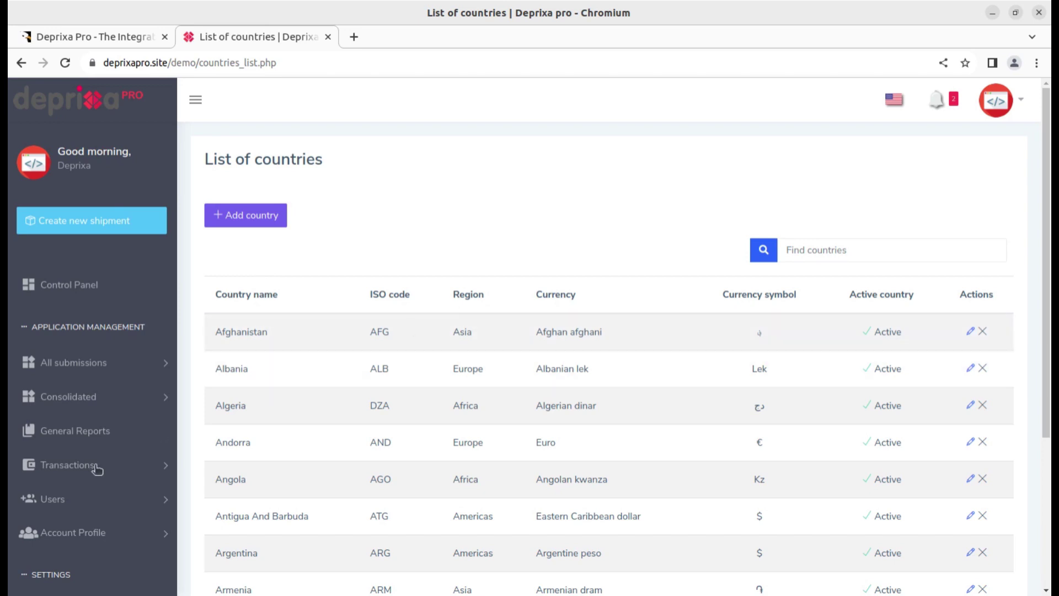
# - Open the list of states and the list of cities under Locations
pyautogui.scroll(-5, 100, 486)
pyautogui.click(72, 539)
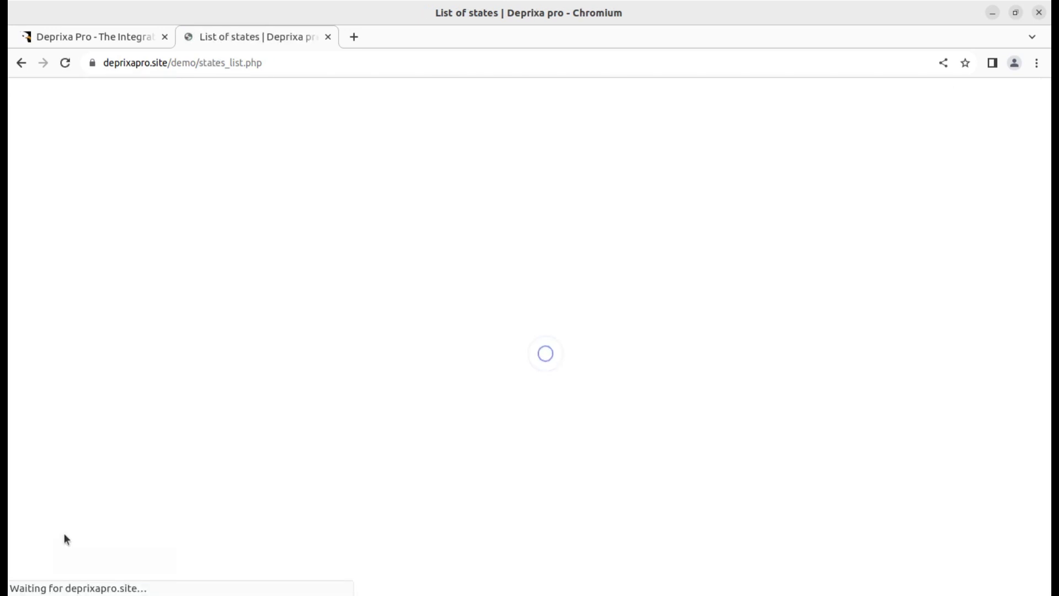
pyautogui.click(52, 526)
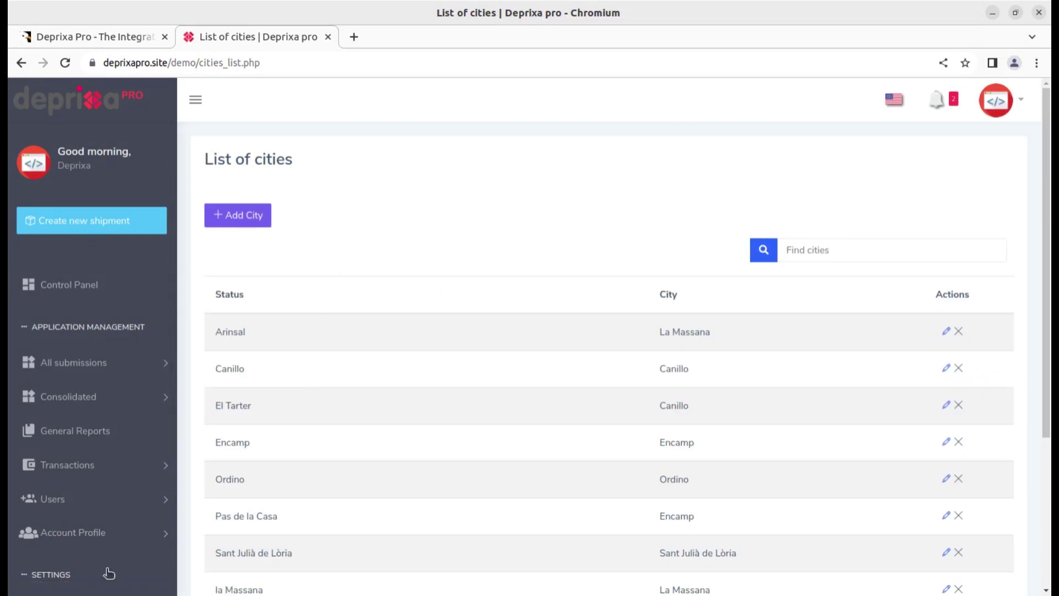
# - Look over the settings and application management sections of the navigation and expand All submissions
pyautogui.scroll(-4, 91, 530)
pyautogui.scroll(-1, 97, 469)
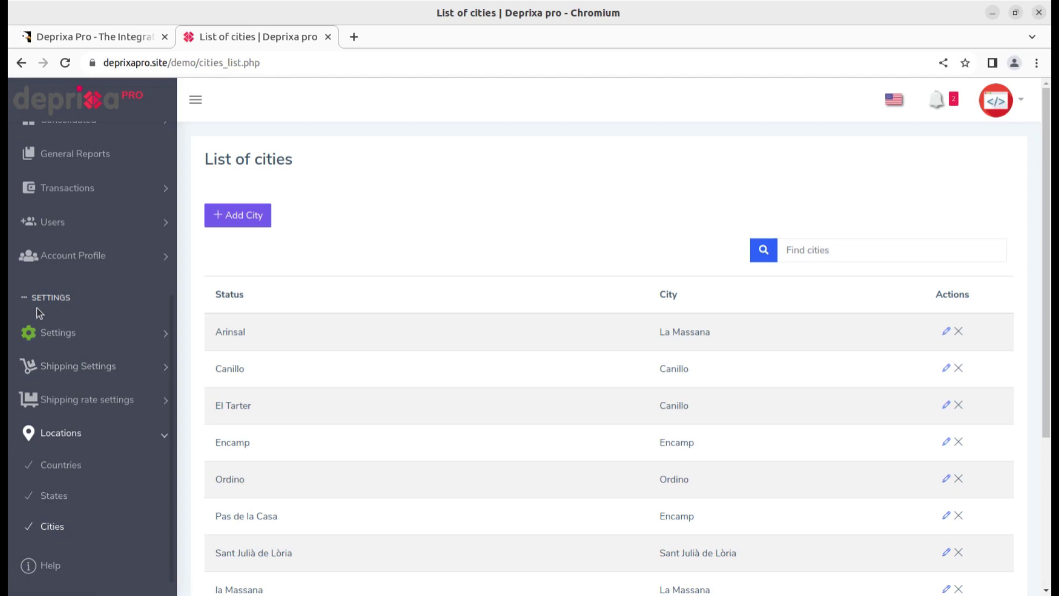
pyautogui.scroll(5, 142, 348)
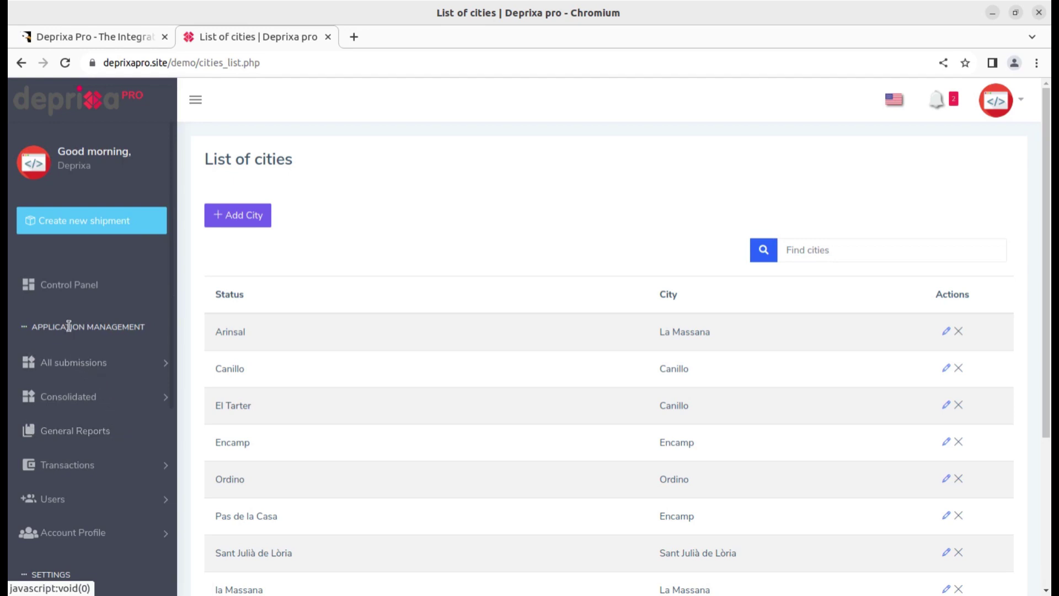
pyautogui.click(75, 365)
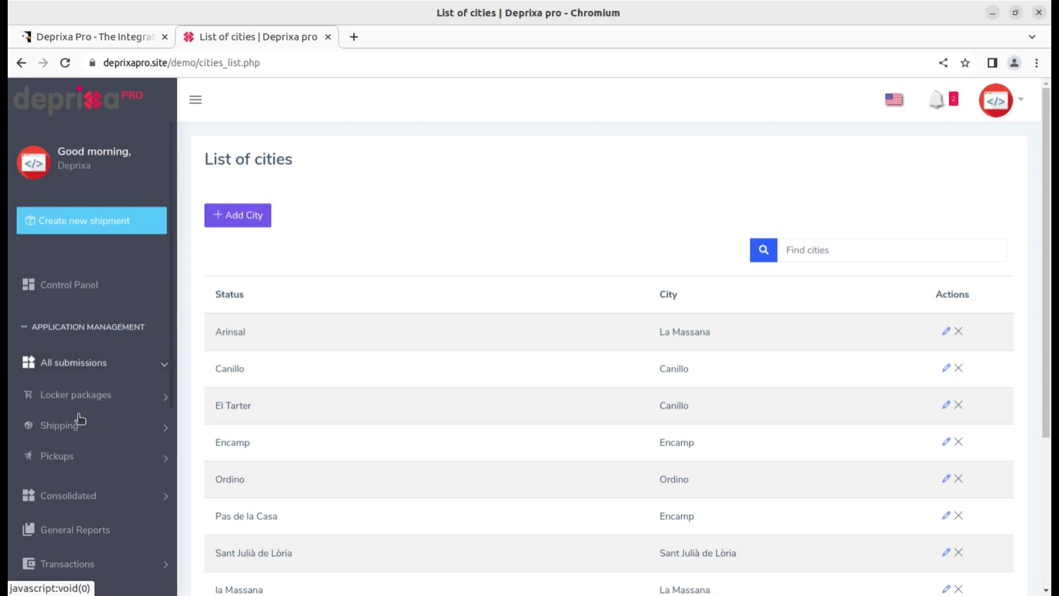
pyautogui.click(115, 370)
pyautogui.click(114, 370)
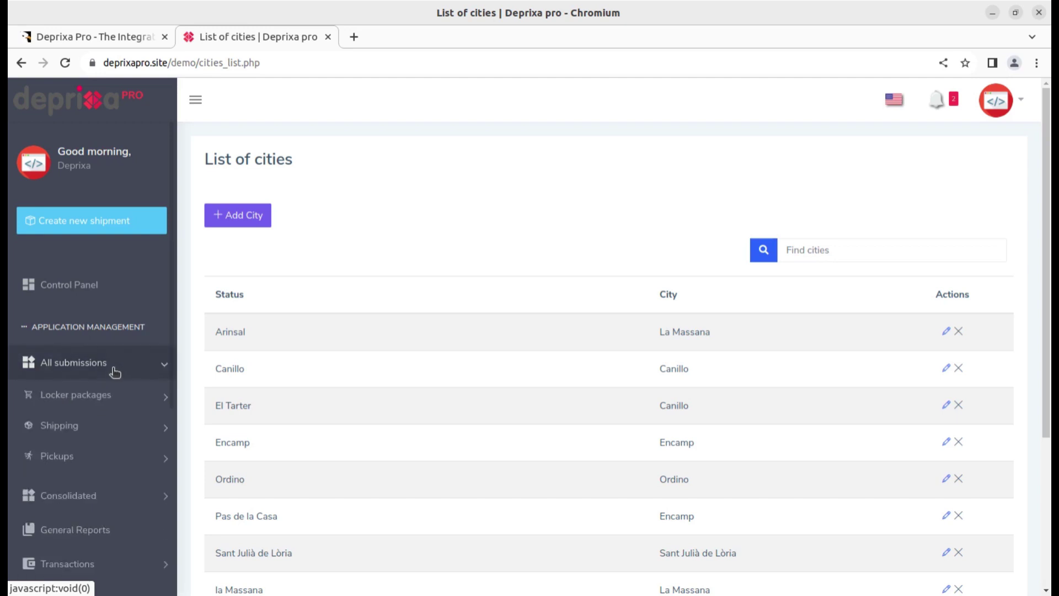
# - Open the Packages Control Panel of the locker packages and look through its table of registered packages
pyautogui.click(96, 395)
pyautogui.scroll(-3, 93, 439)
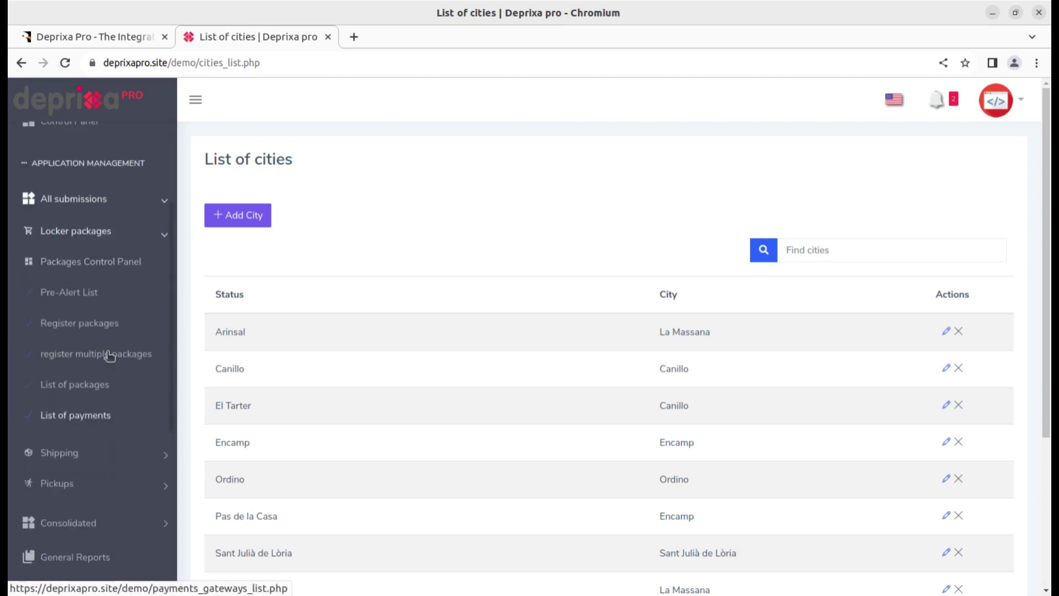
pyautogui.click(94, 264)
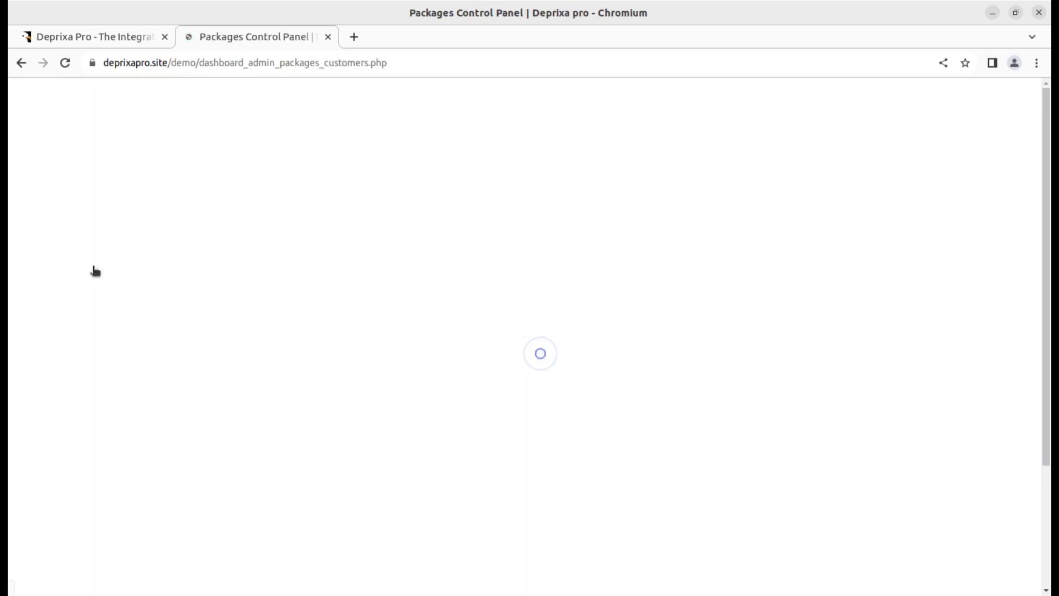
pyautogui.scroll(-7, 558, 406)
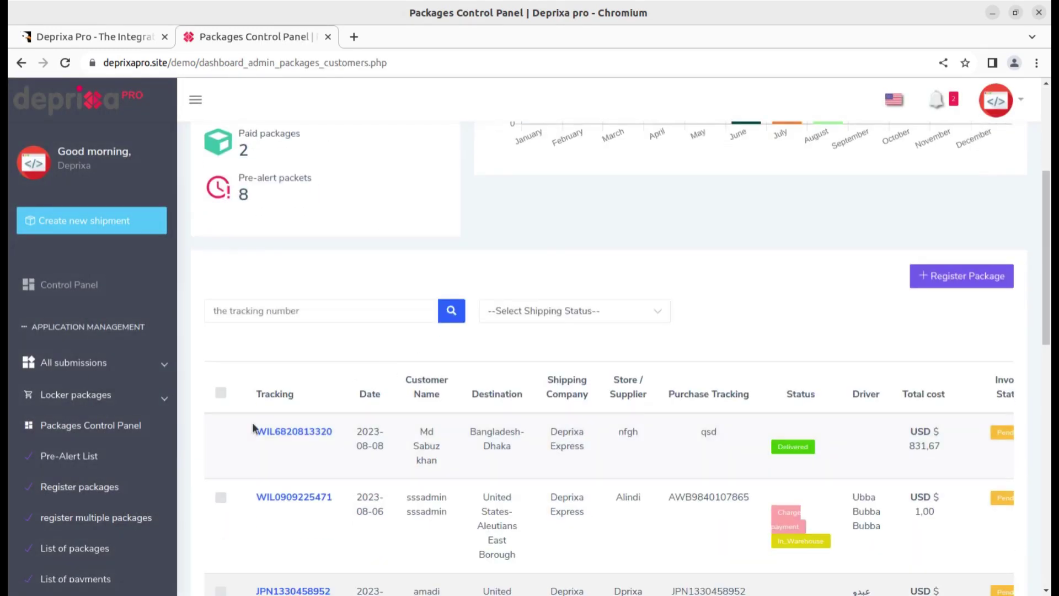
pyautogui.scroll(-3, 559, 409)
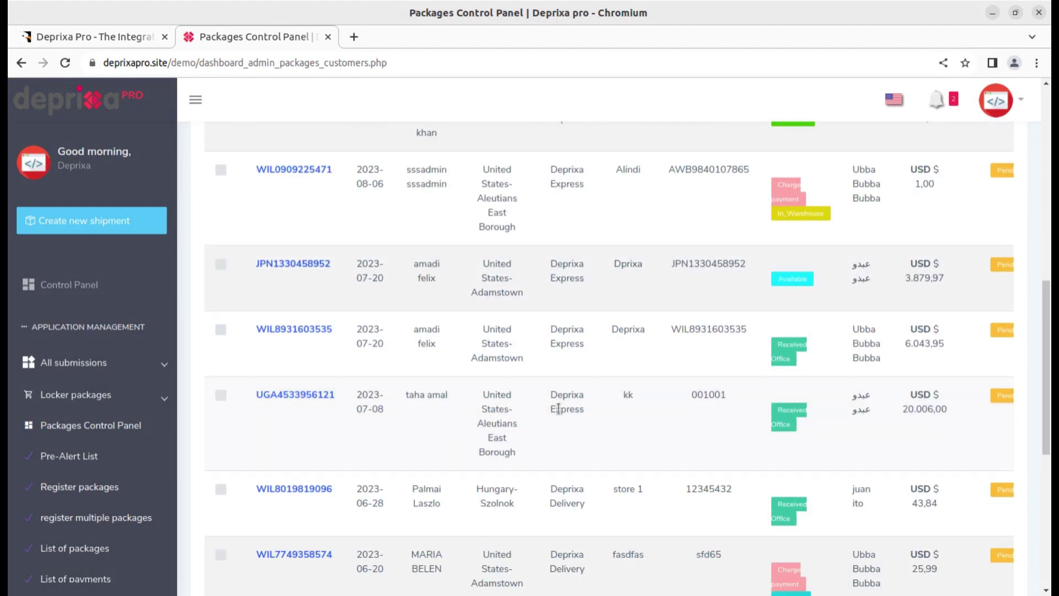